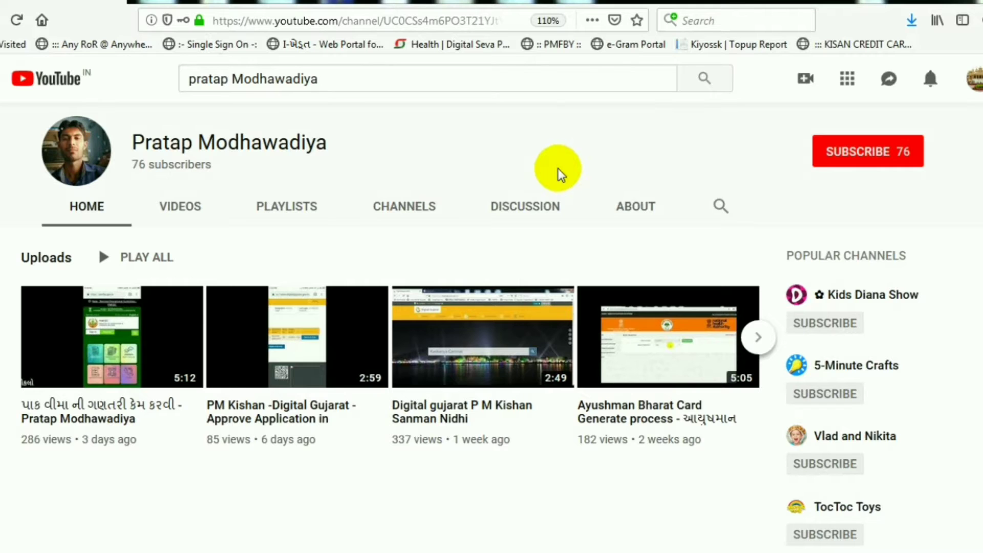
Step: Open rte.orpgujarat.com in a new Firefox tab
key("ctrl+t")
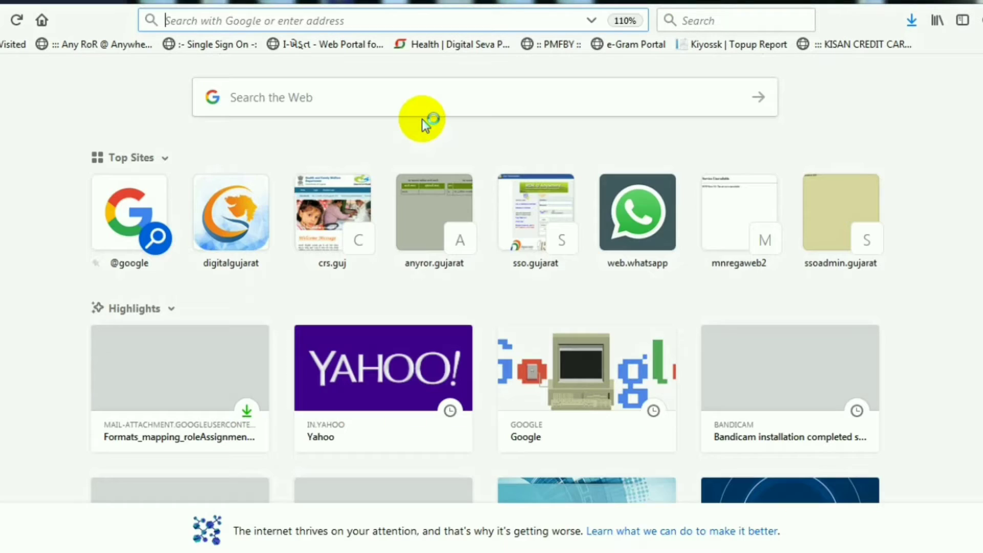
left_click(365, 26)
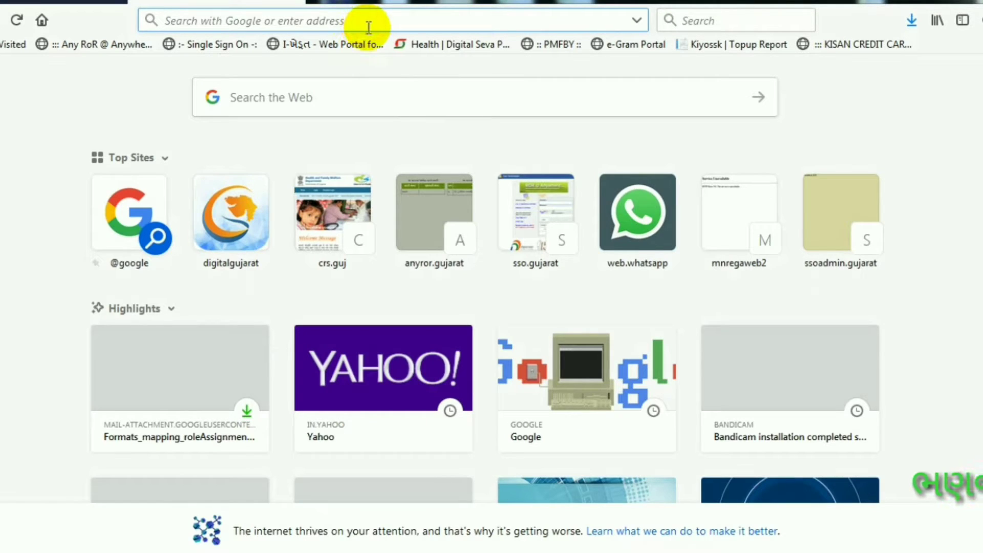
type("r")
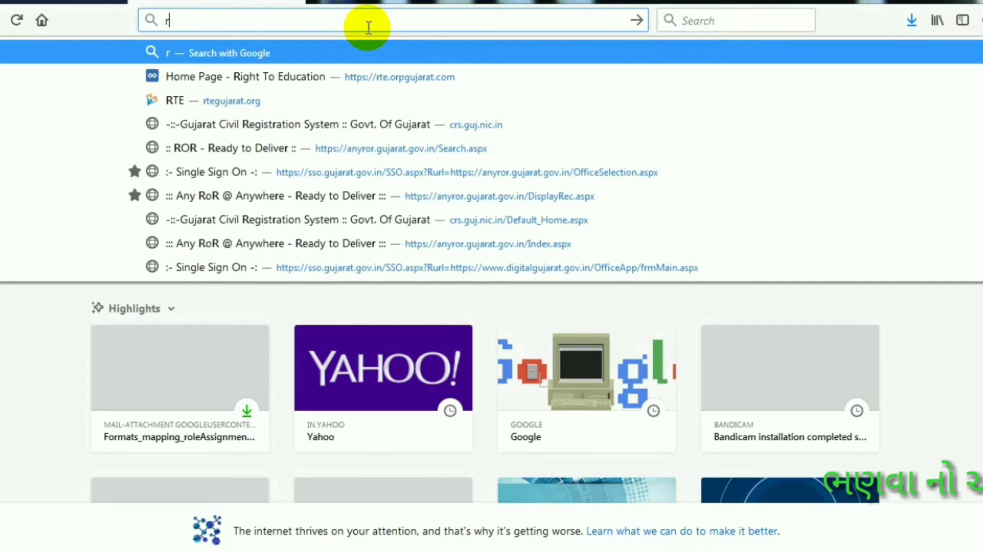
type("te")
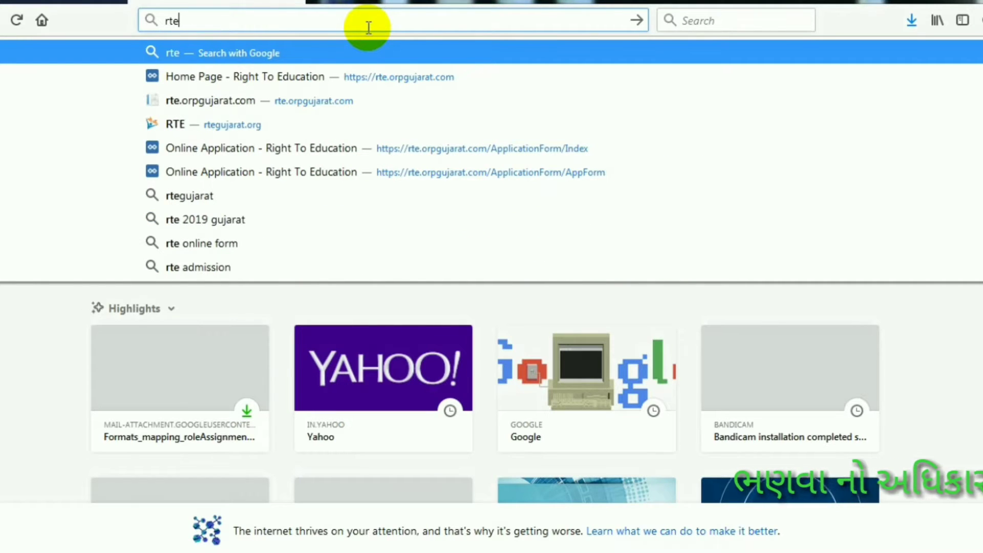
type(".o")
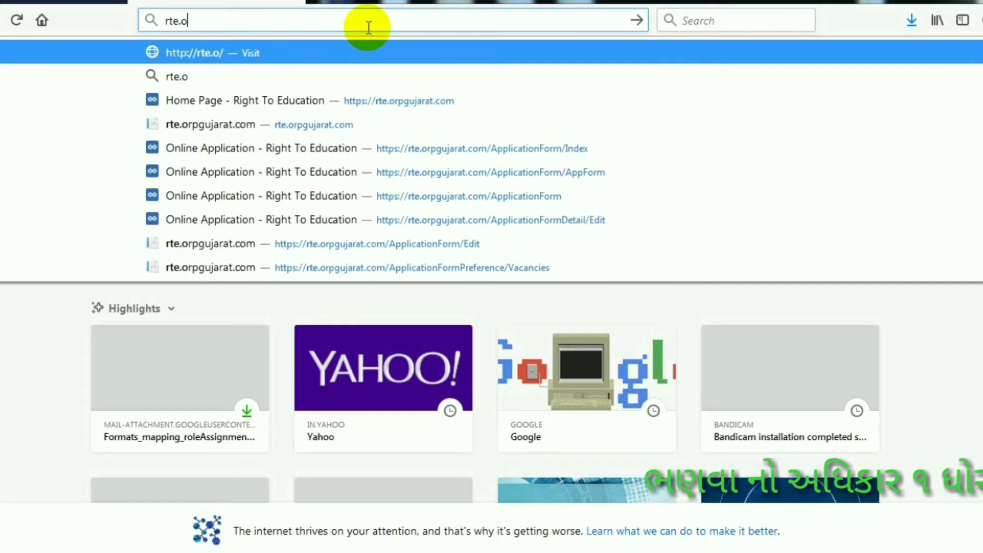
type("rp")
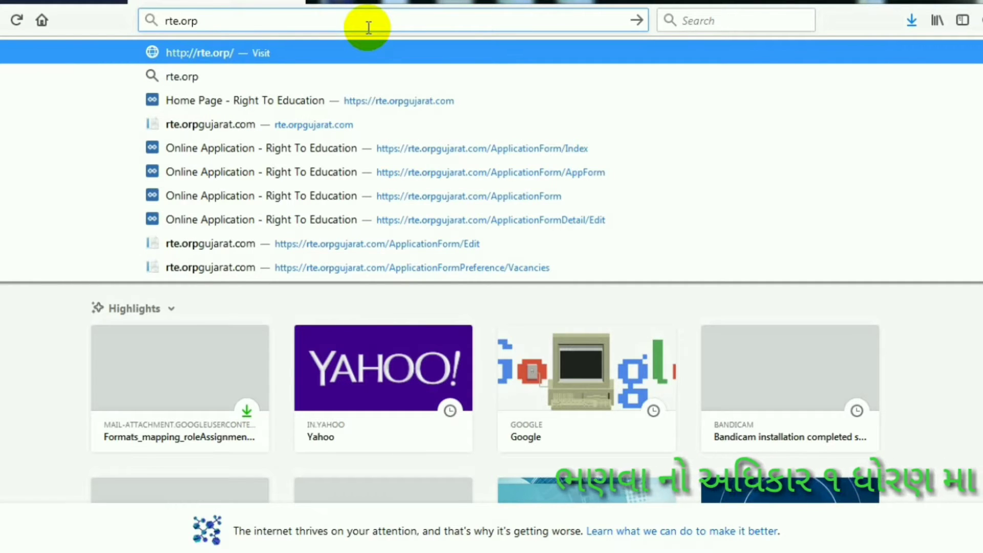
type("gujar")
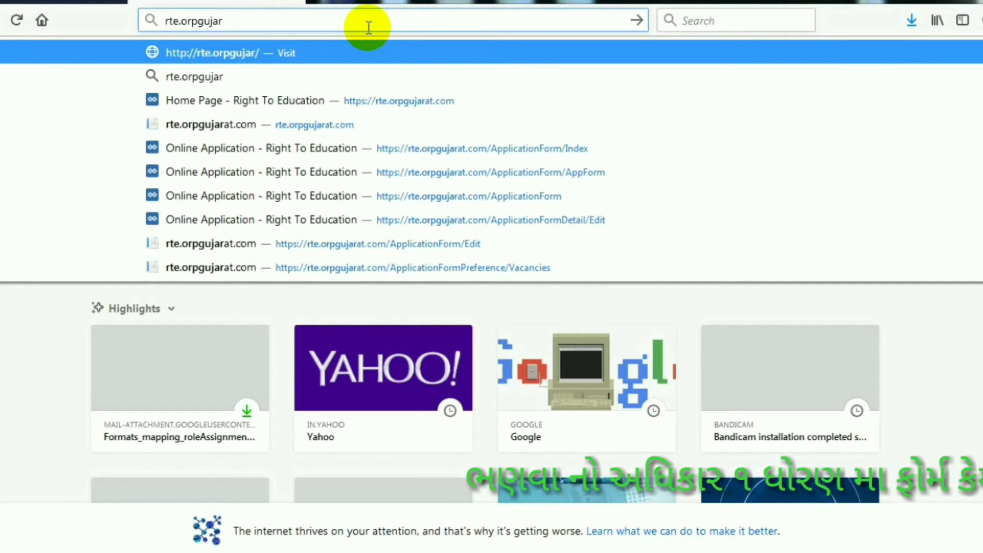
type("at.com")
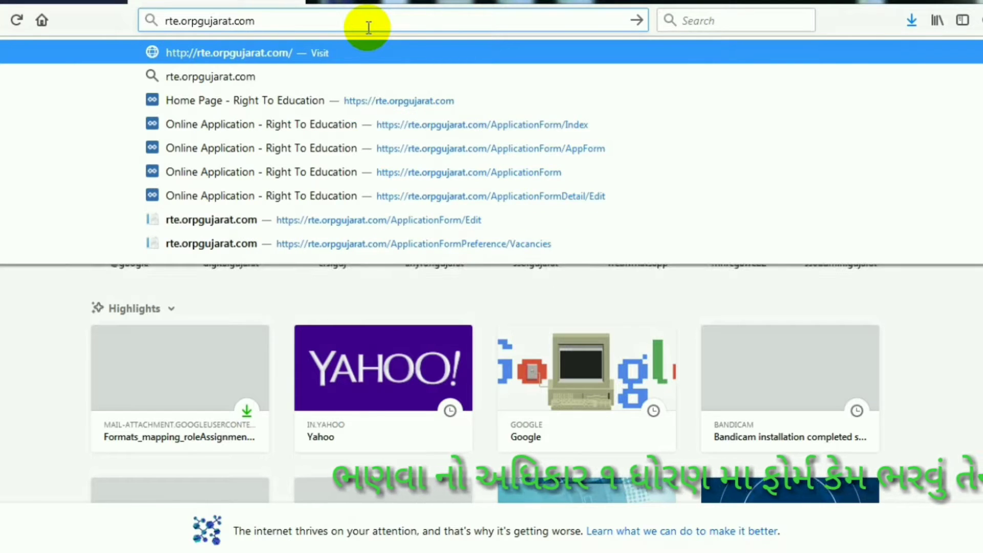
key("Return")
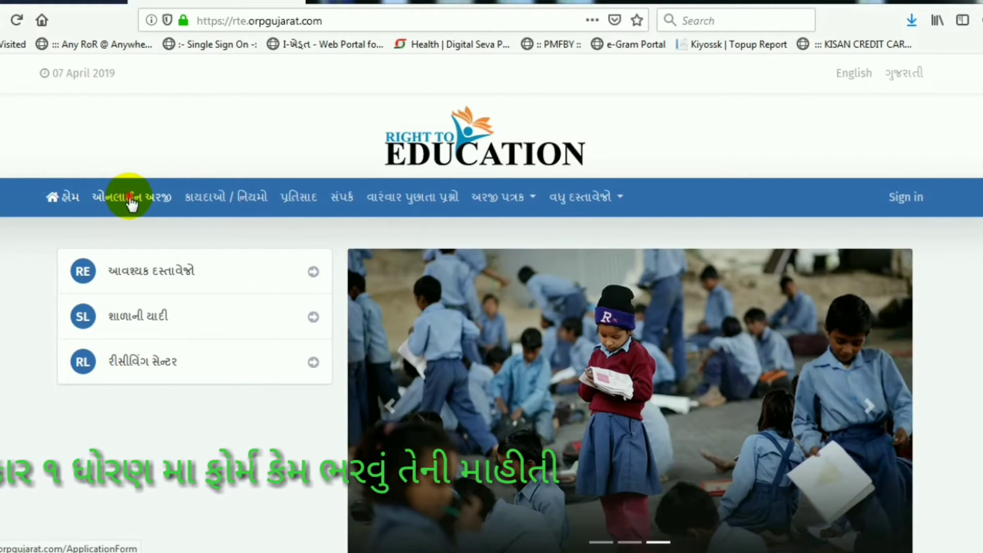
Step: Go to the ઓનલાઈન અરજી online application page and start a New Application form
left_click(130, 203)
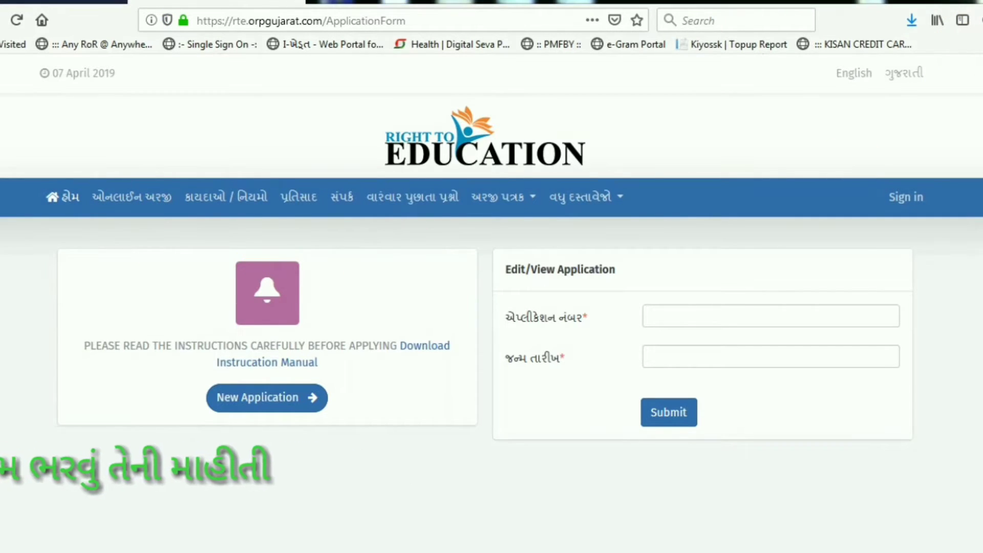
mouse_move(50, 256)
left_mouse_down()
mouse_move(373, 357)
mouse_move(484, 439)
left_mouse_up()
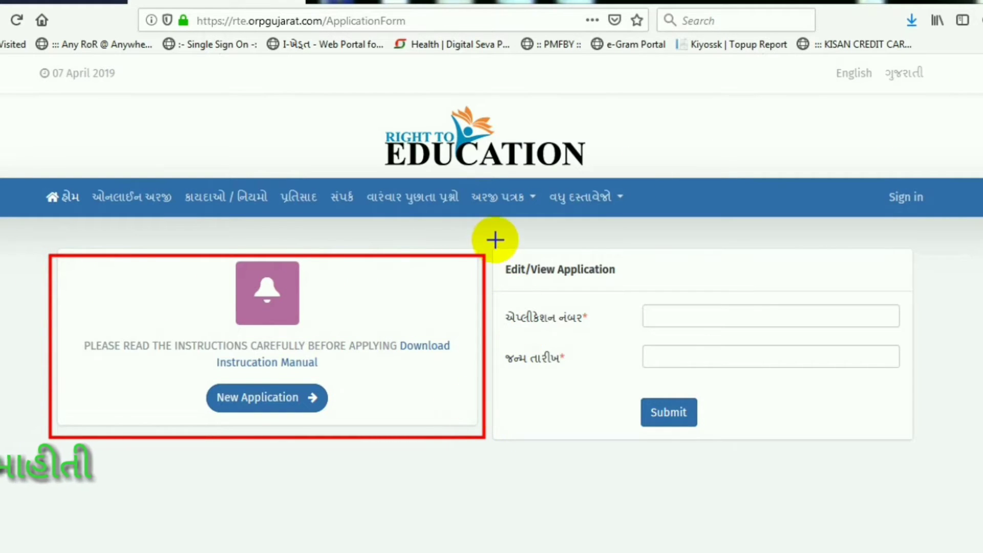
mouse_move(495, 237)
left_mouse_down()
mouse_move(907, 417)
mouse_move(935, 438)
left_mouse_up()
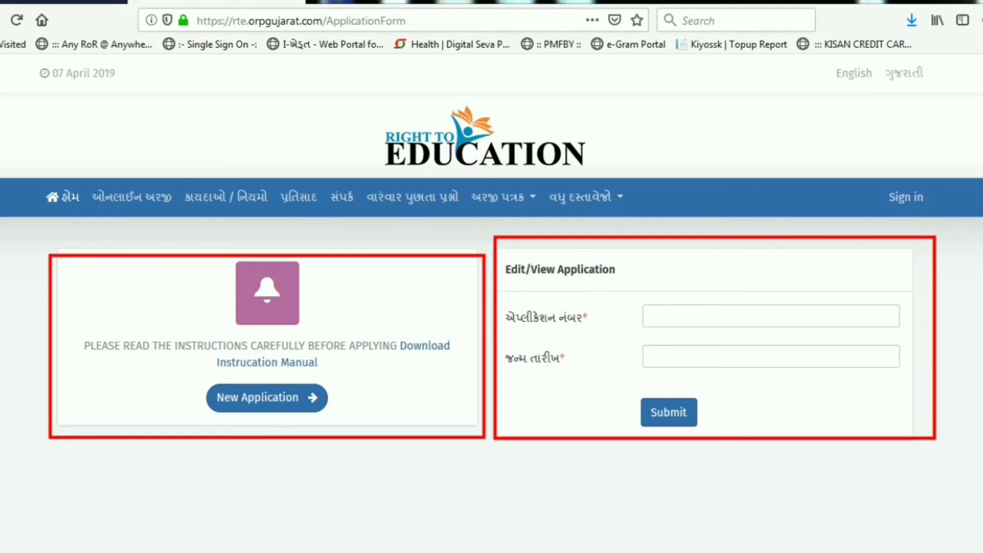
key("Escape")
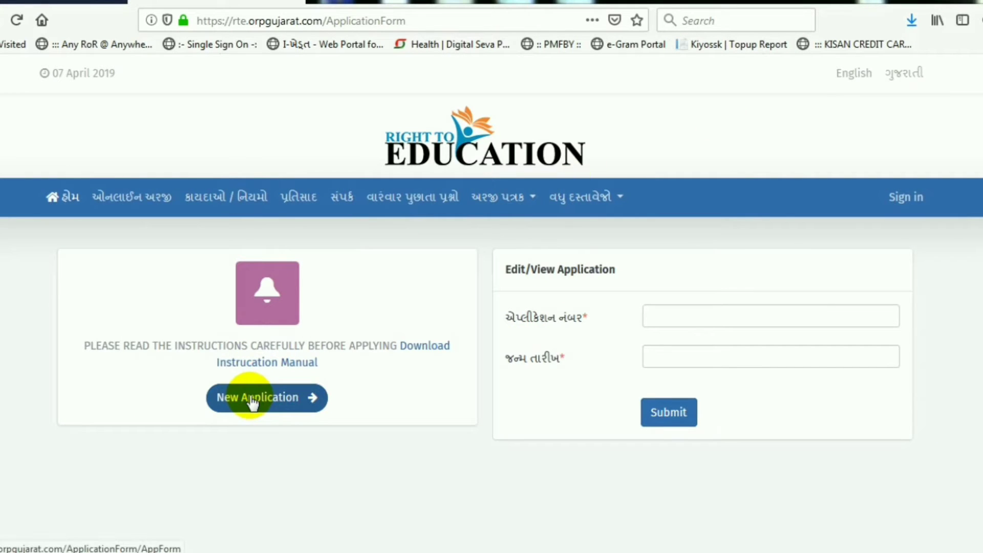
left_click(252, 403)
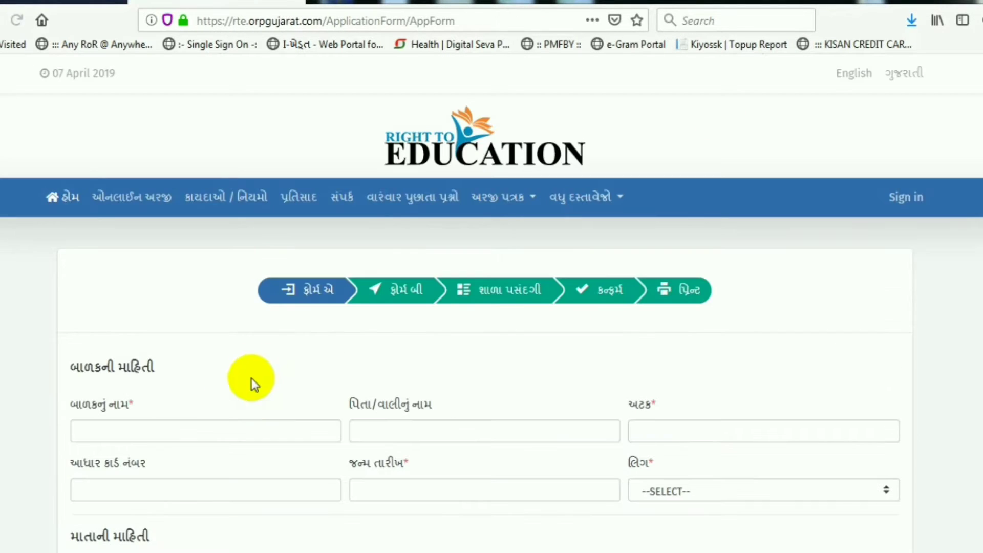
Step: Enter the child's name, father's name, surname and Aadhaar number
scroll(263, 361, "down", 3)
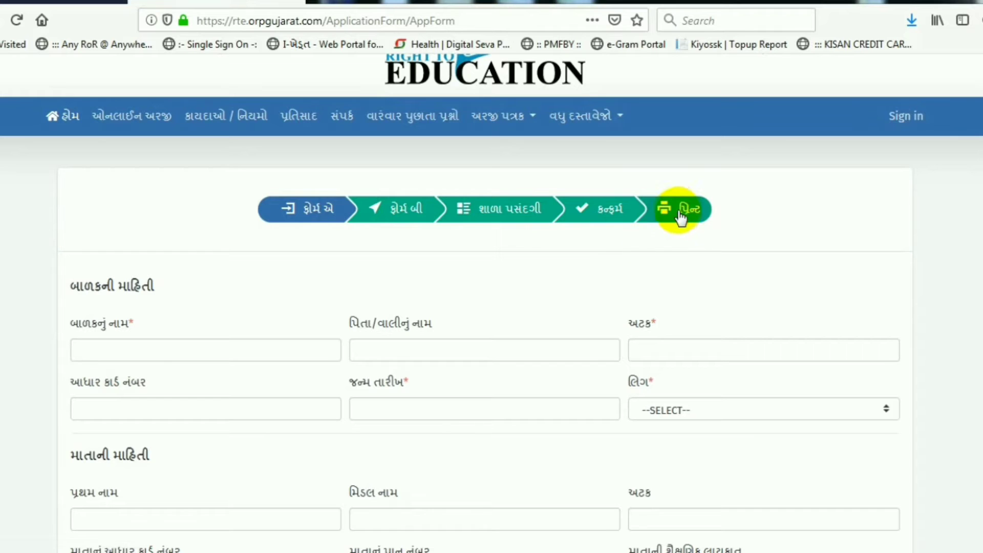
scroll(256, 308, "down", 3)
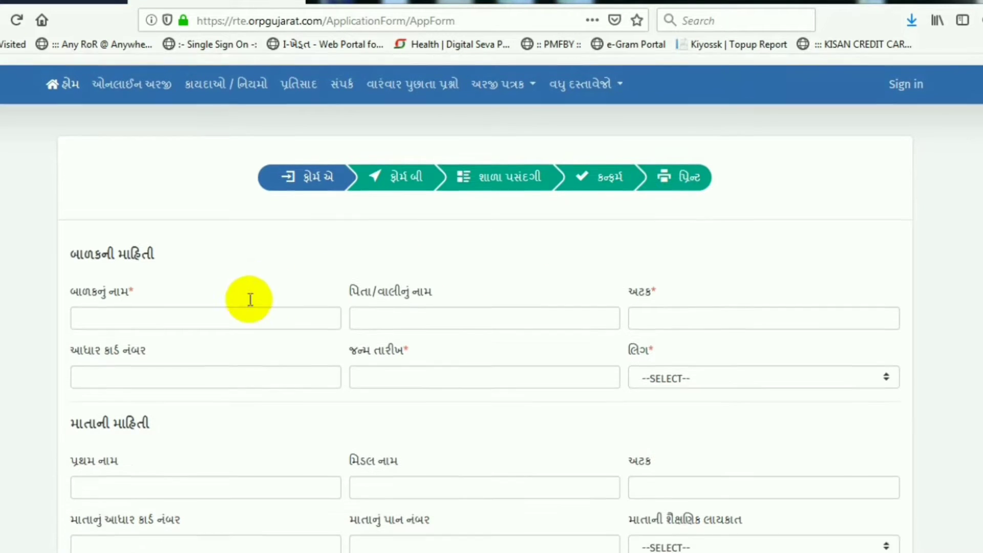
left_click(146, 265)
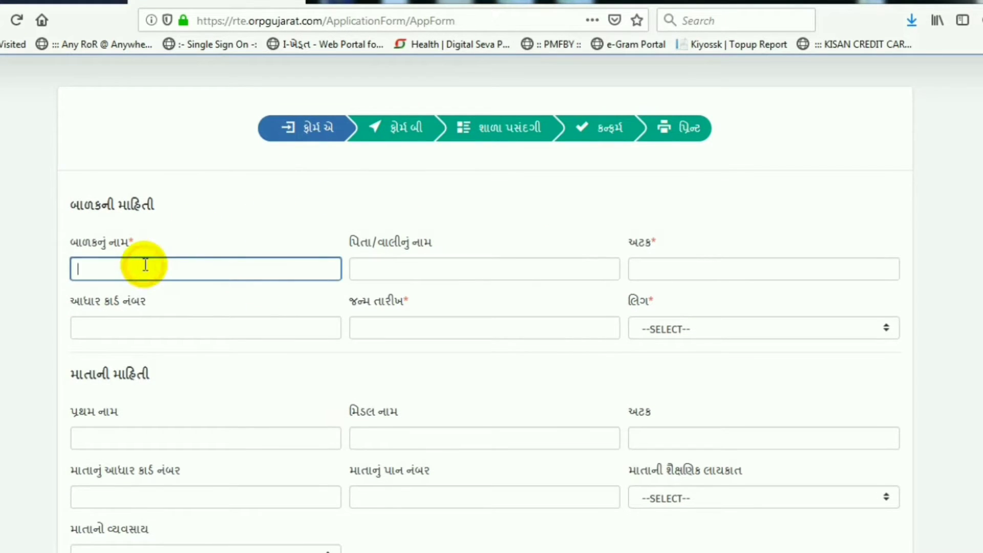
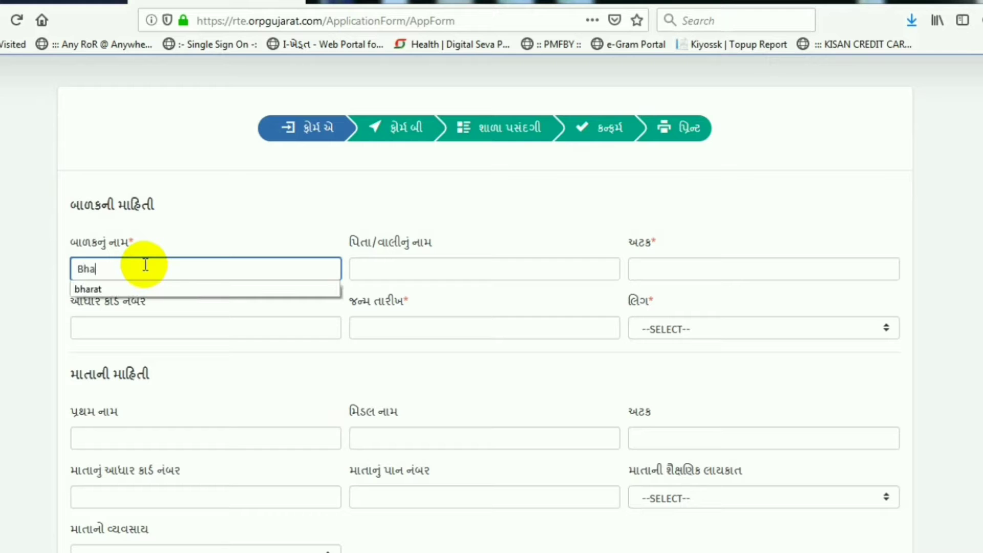
key("Tab")
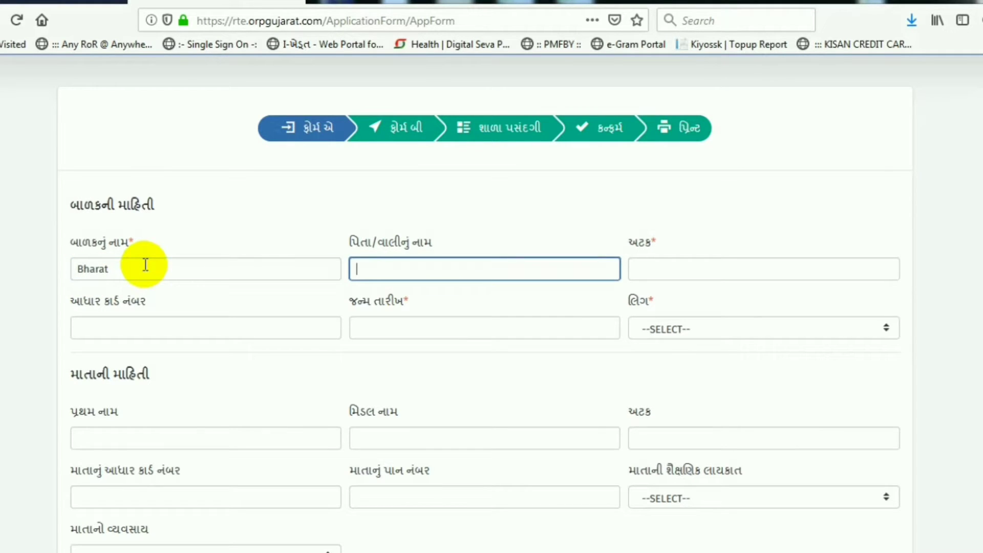
key("Tab")
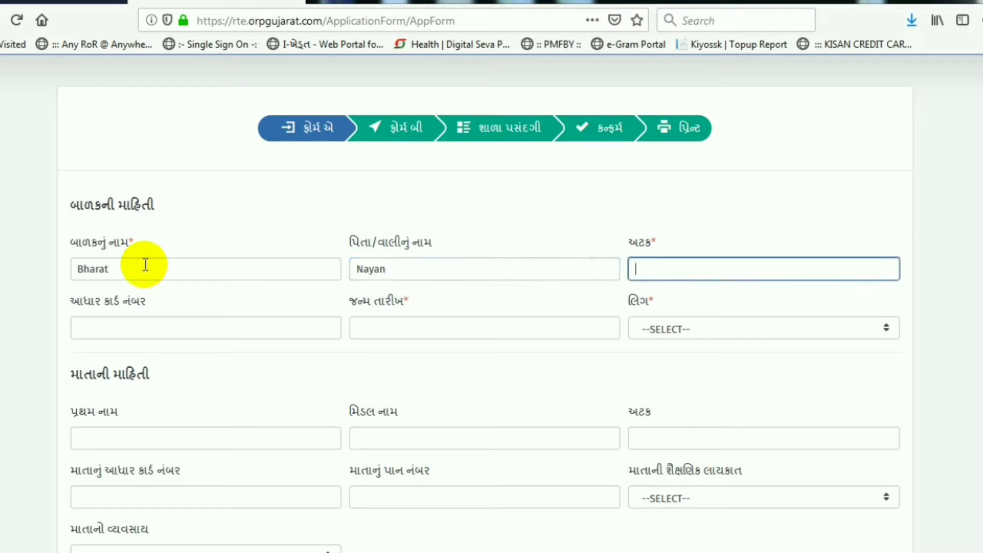
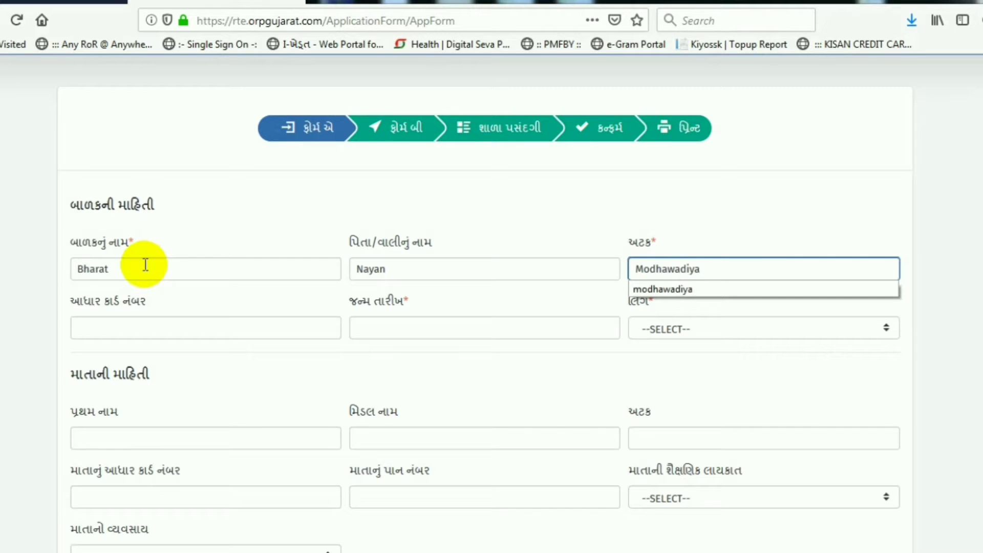
key("Tab")
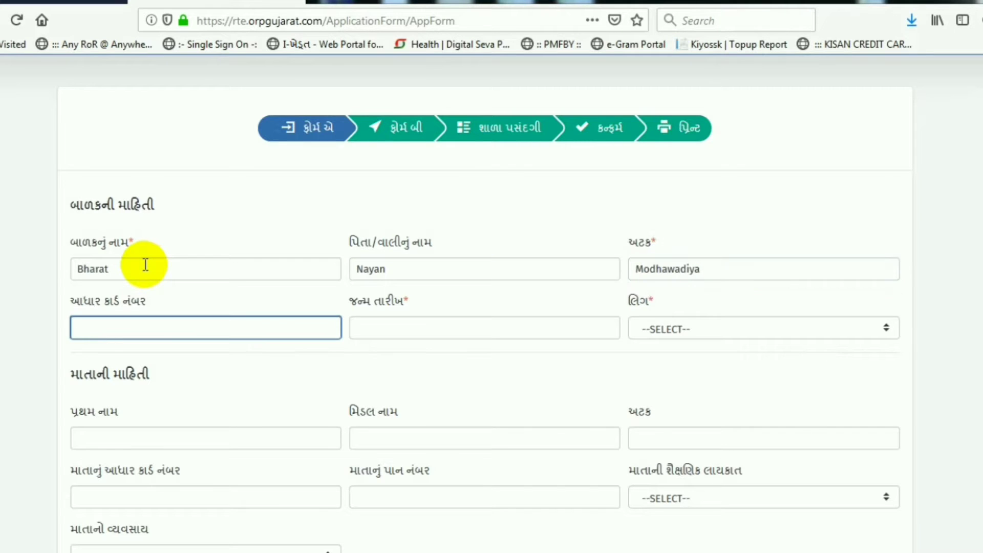
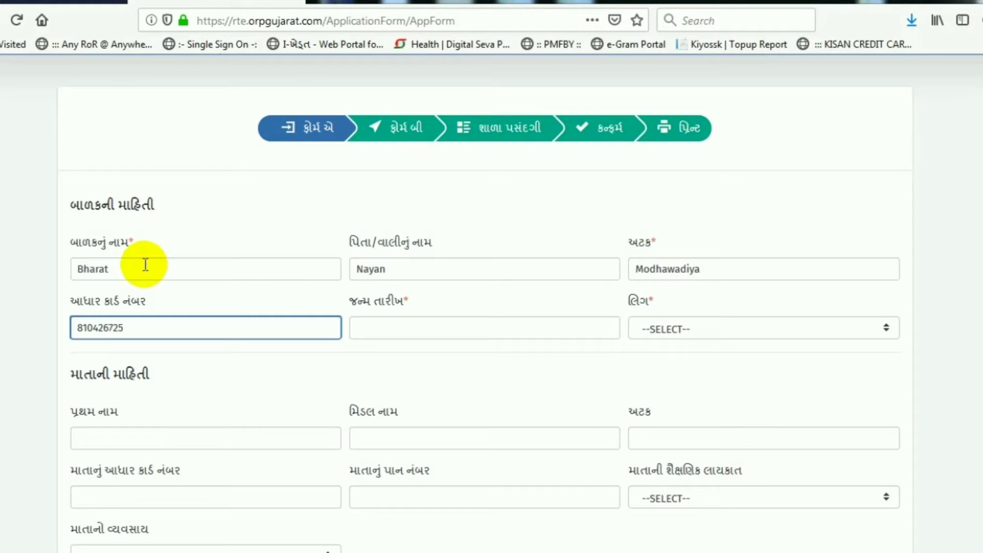
key("Tab")
type("01-")
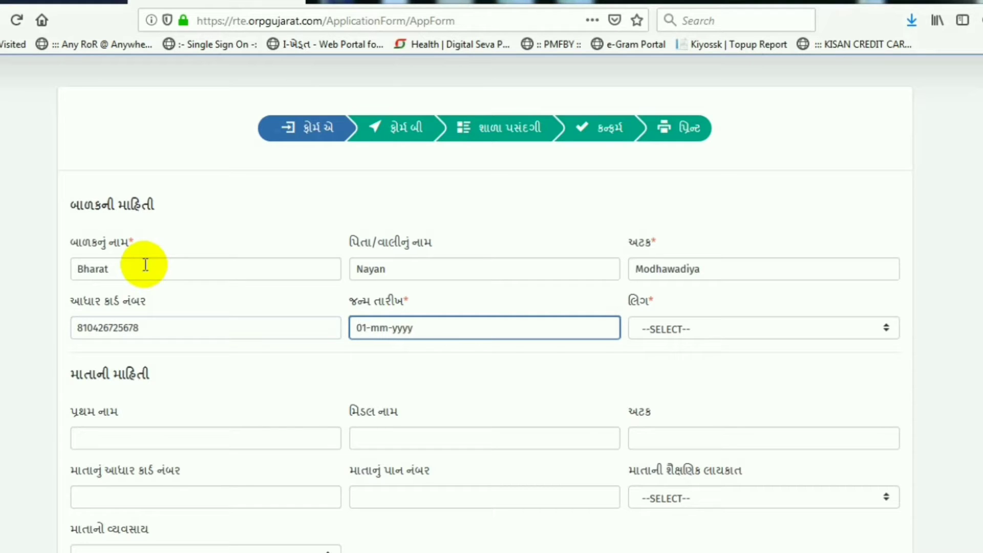
type("02-2013")
key("Tab")
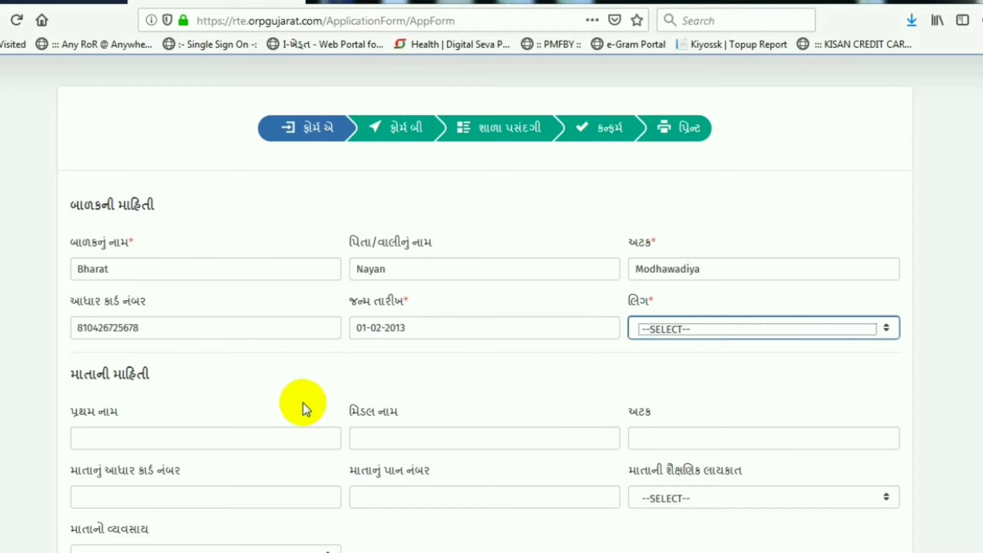
left_click(700, 329)
left_click(671, 369)
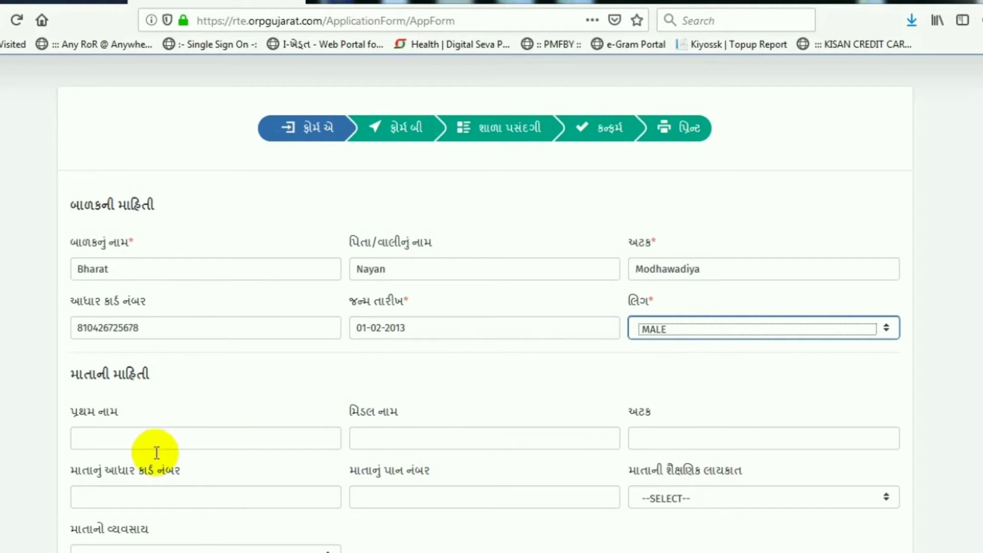
left_click(118, 449)
scroll(186, 394, "down", 2)
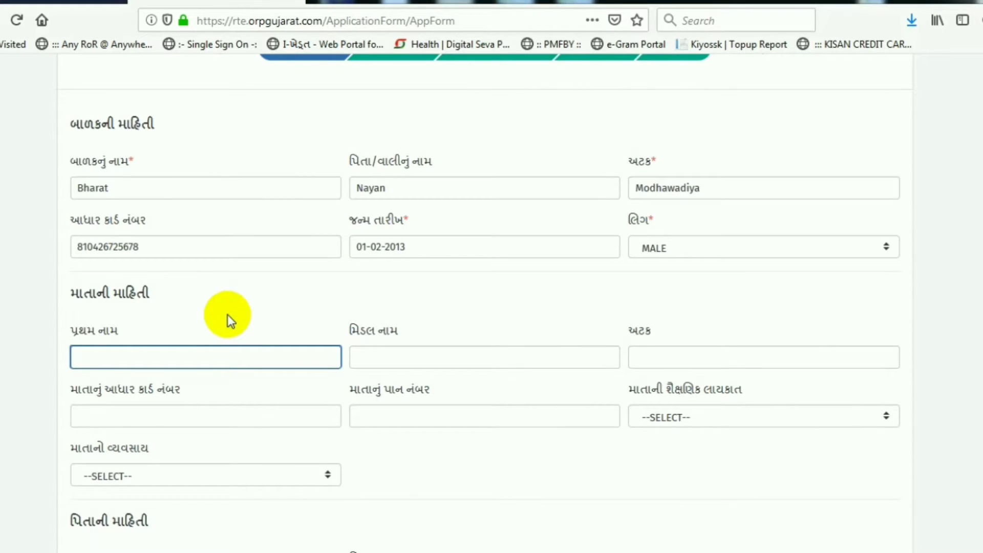
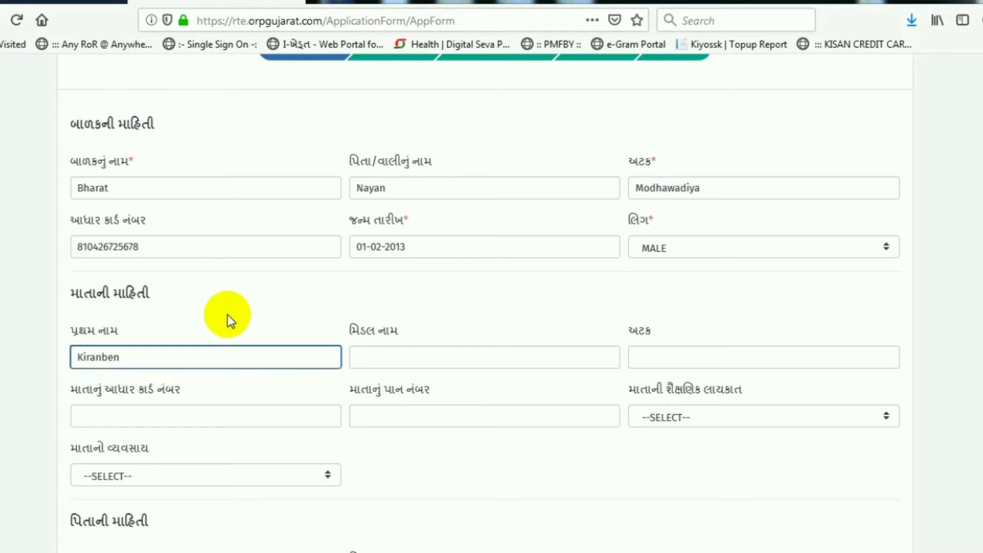
Step: Enter the mother's first, middle and surname and her Aadhaar number
key("Tab")
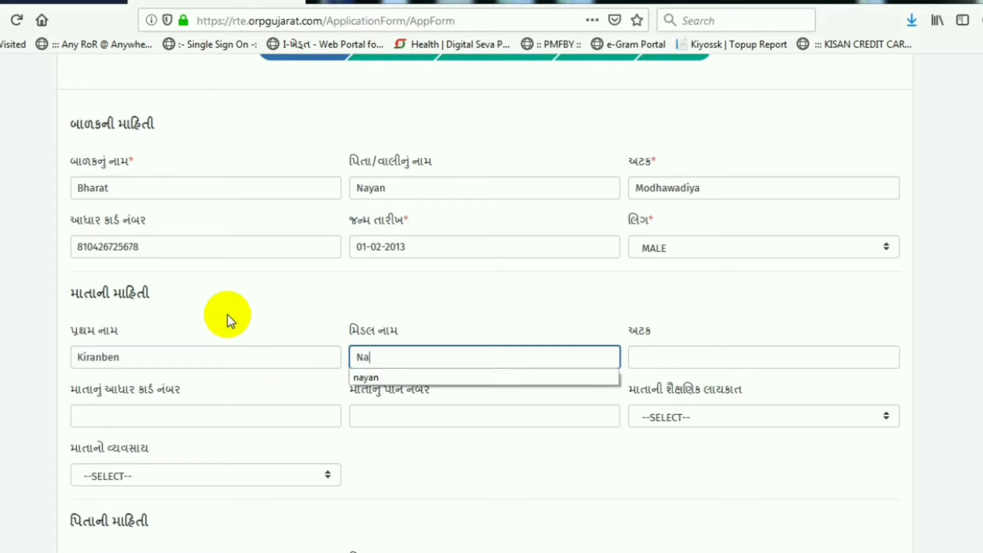
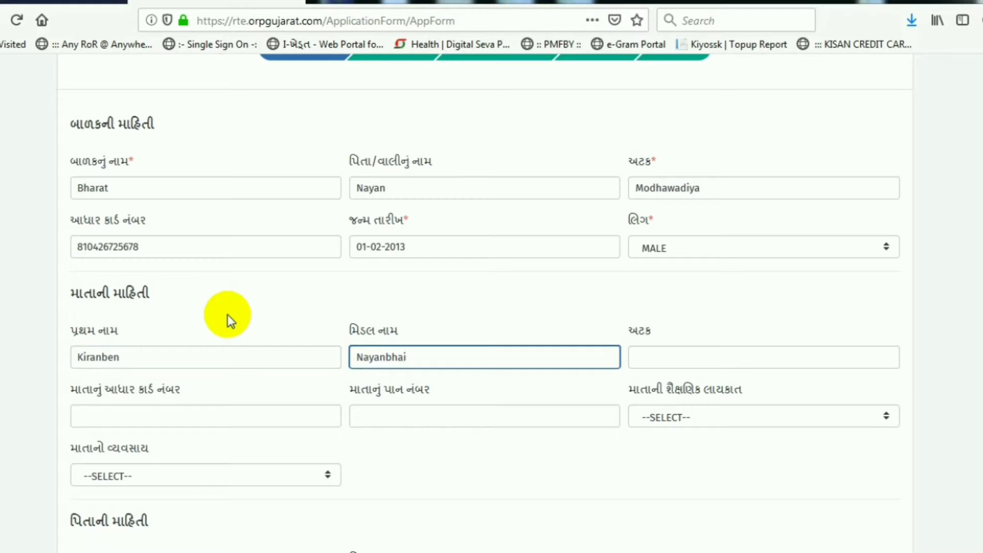
key("Tab")
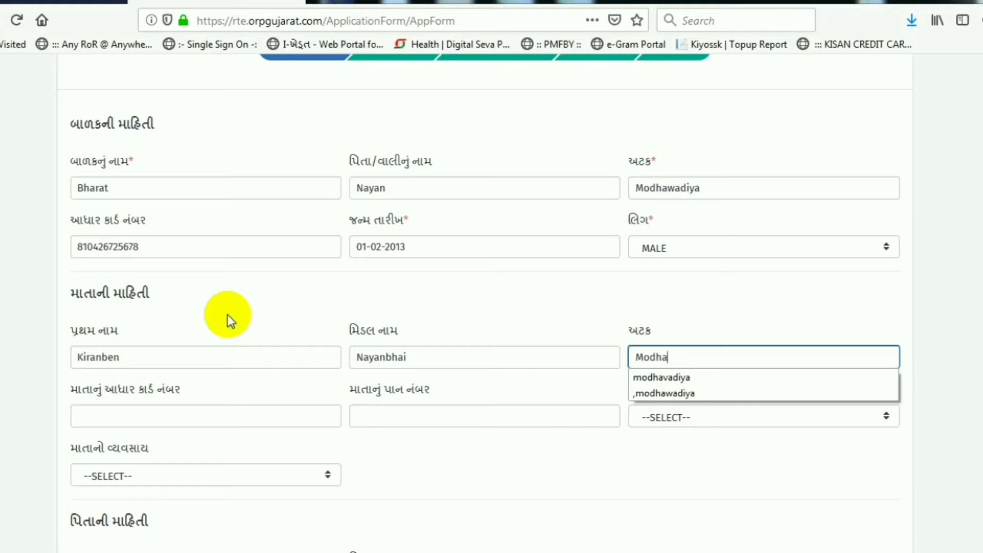
key("Tab")
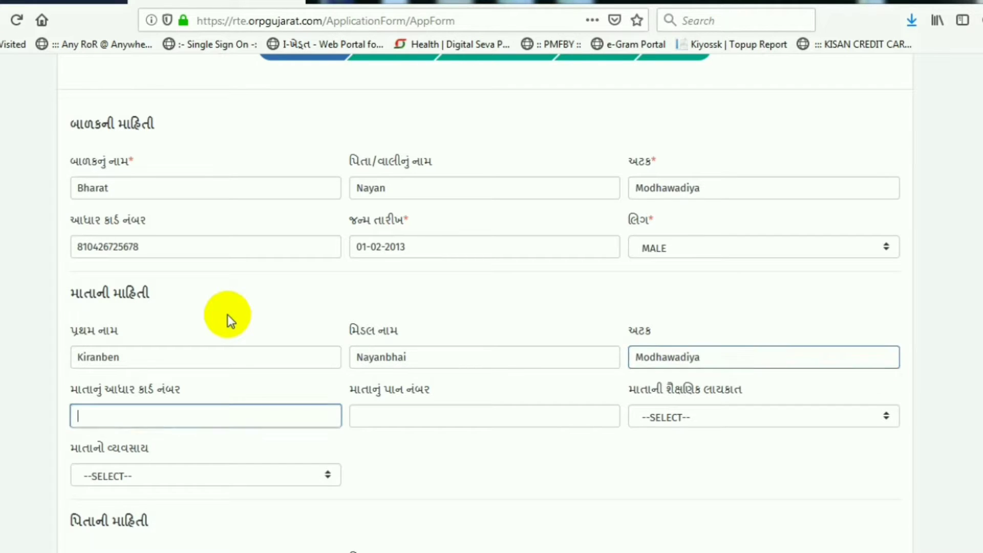
left_click(132, 417)
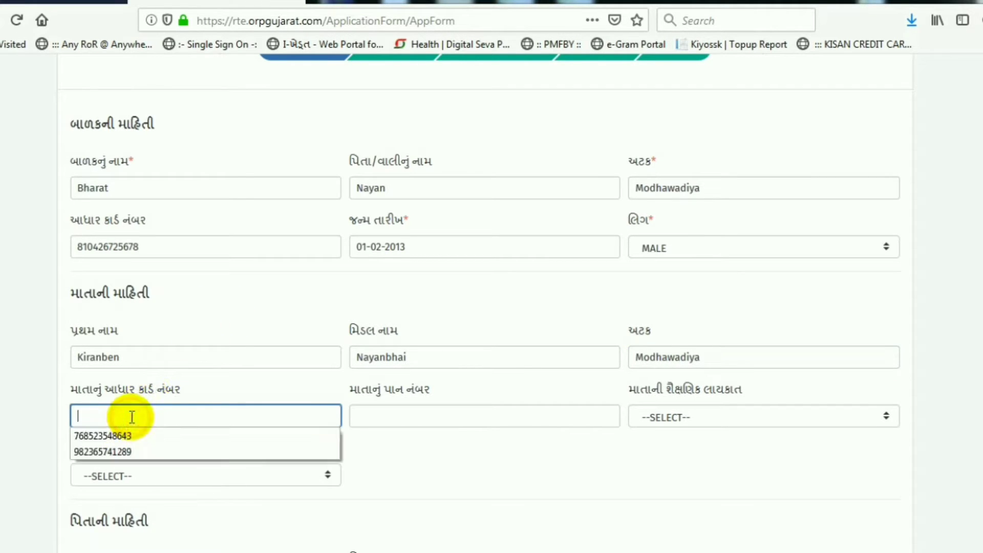
left_click(135, 414)
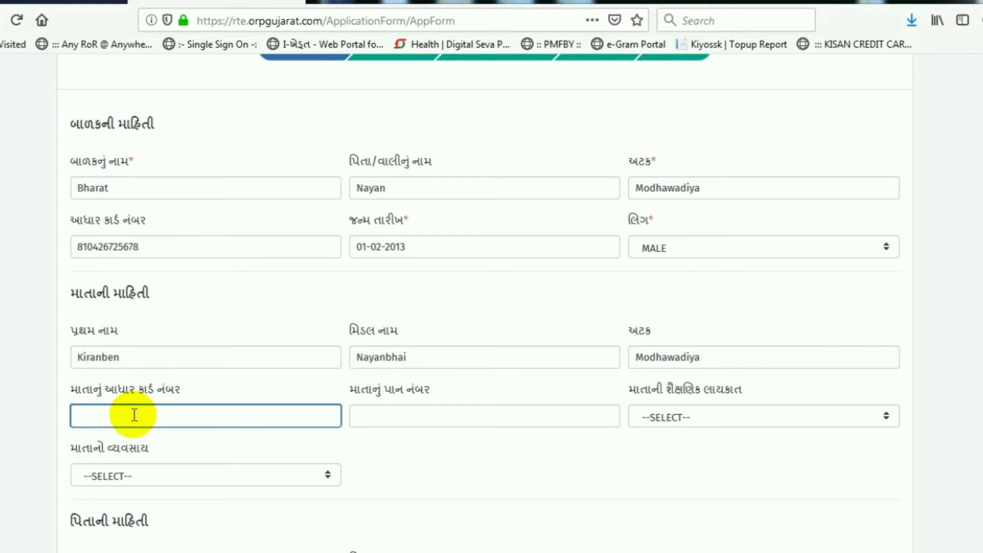
key("Tab")
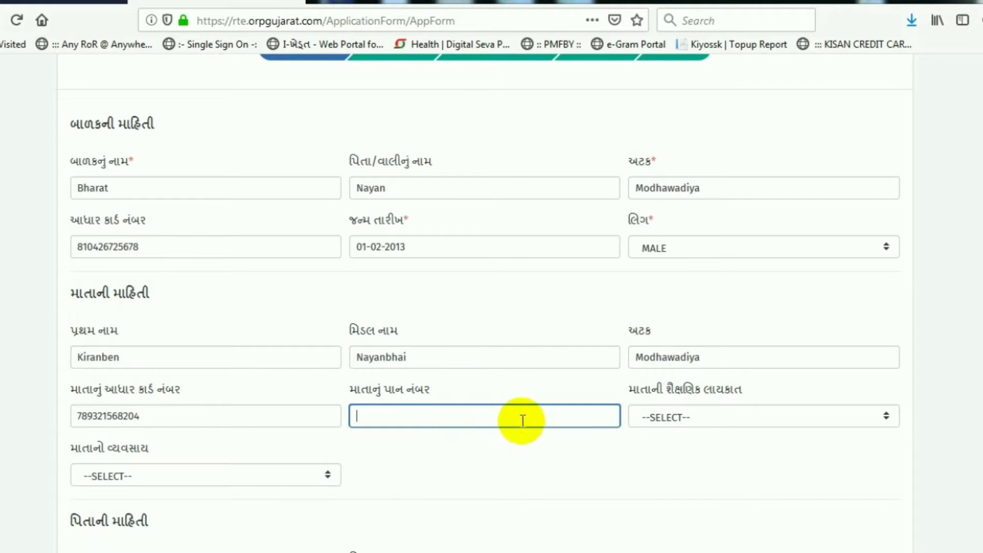
Step: Set the mother's education to Below SSC and occupation to Unemployed
left_click(701, 415)
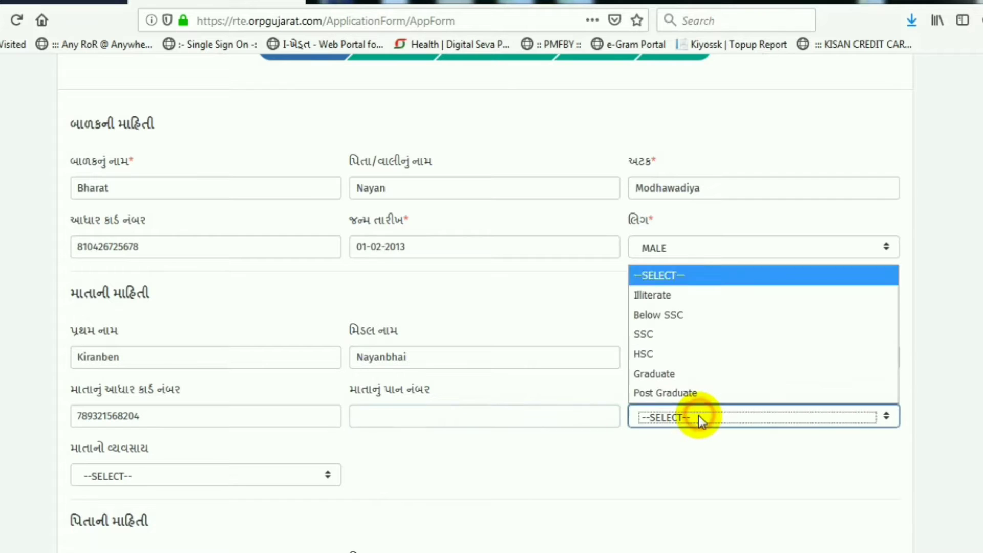
left_click(677, 318)
left_click(452, 448)
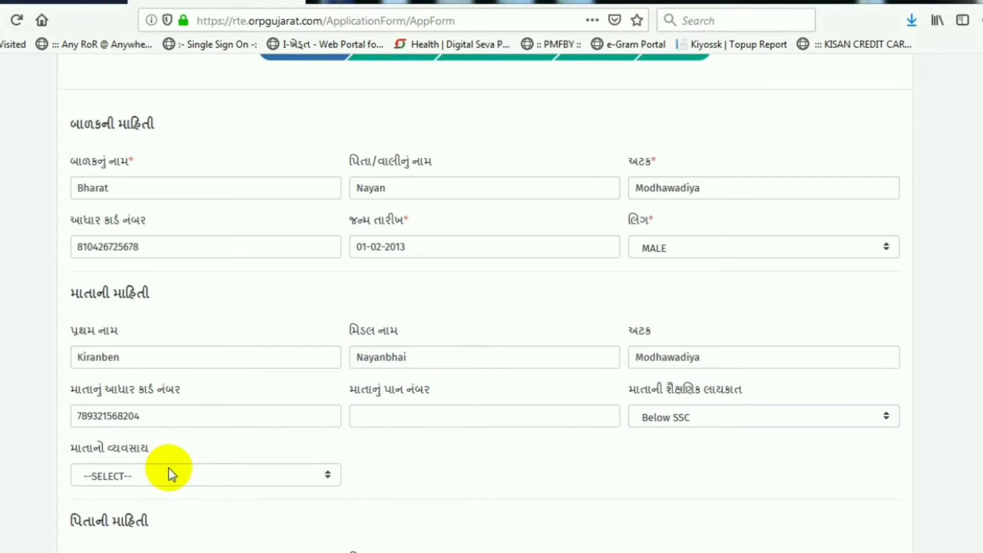
scroll(169, 471, "down", 3)
left_click(171, 318)
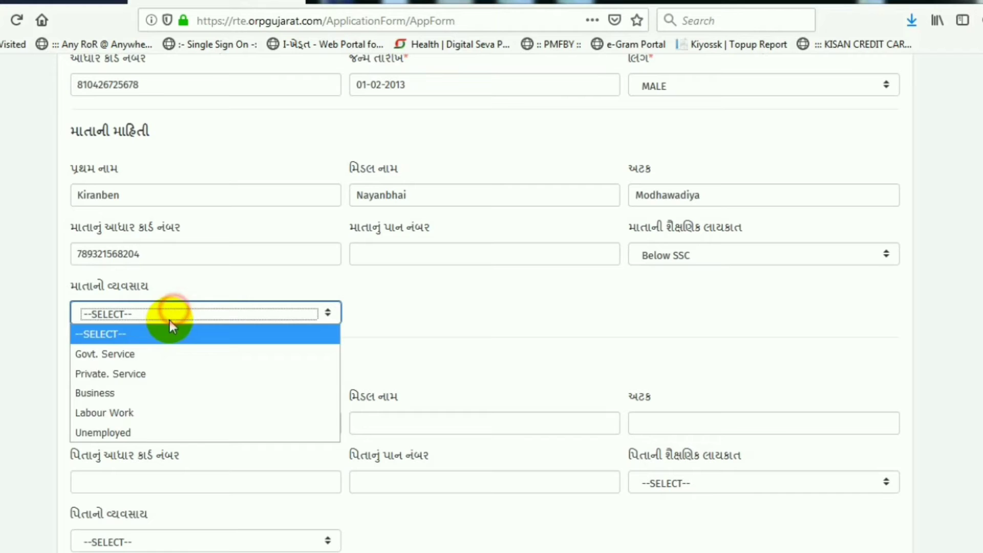
left_click(134, 434)
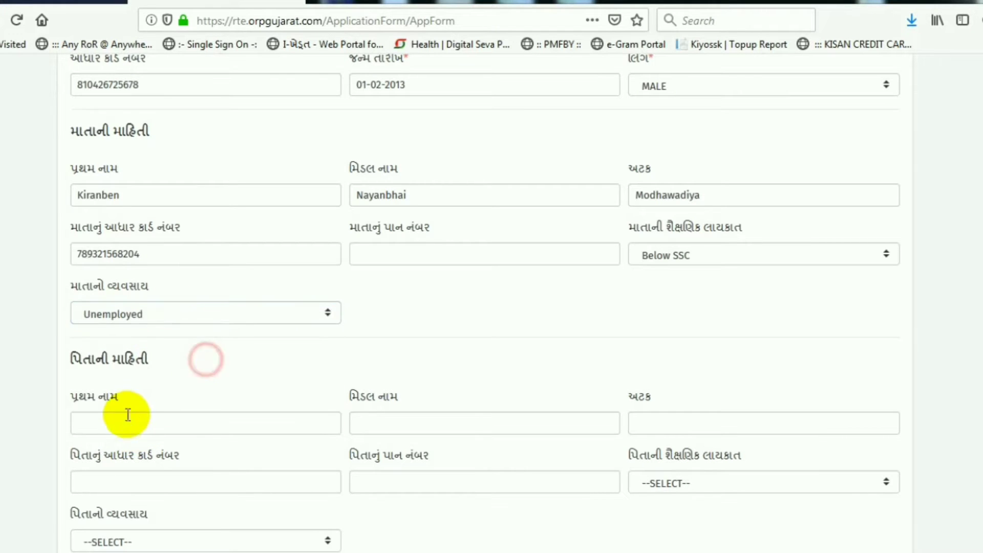
Step: Type the father's first name, middle name and surname
left_click_drag(90, 357, 164, 350)
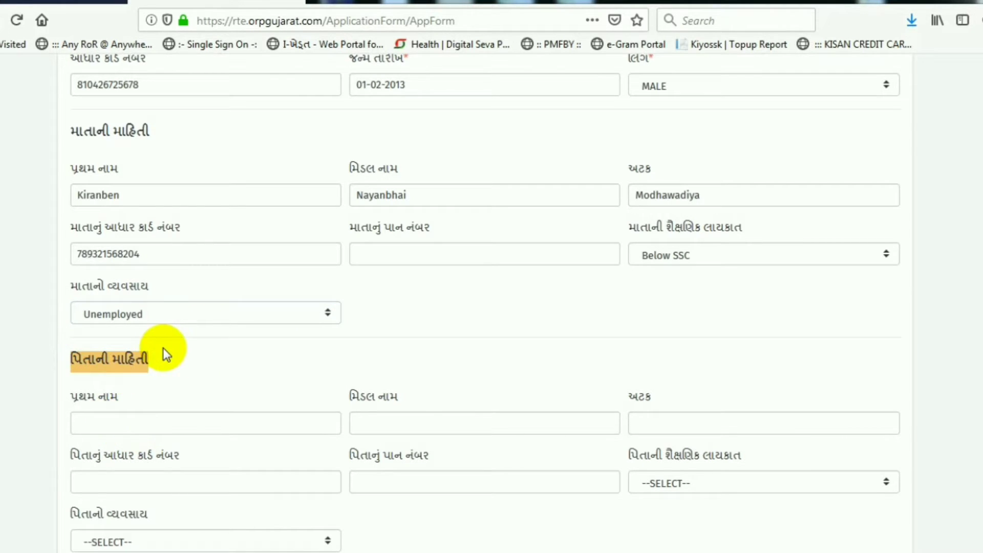
left_click(132, 421)
scroll(148, 416, "up", 1)
scroll(149, 411, "up", 3)
scroll(149, 409, "down", 3)
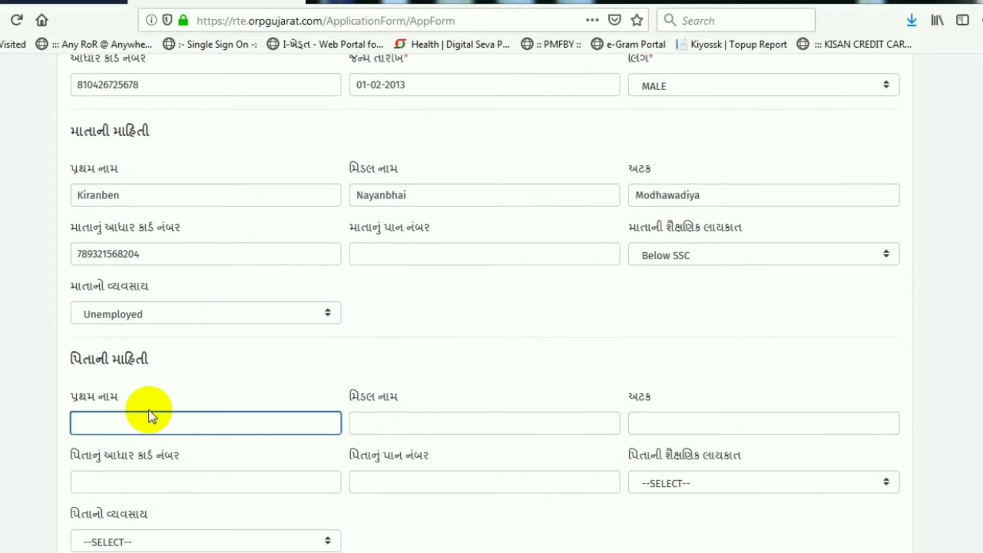
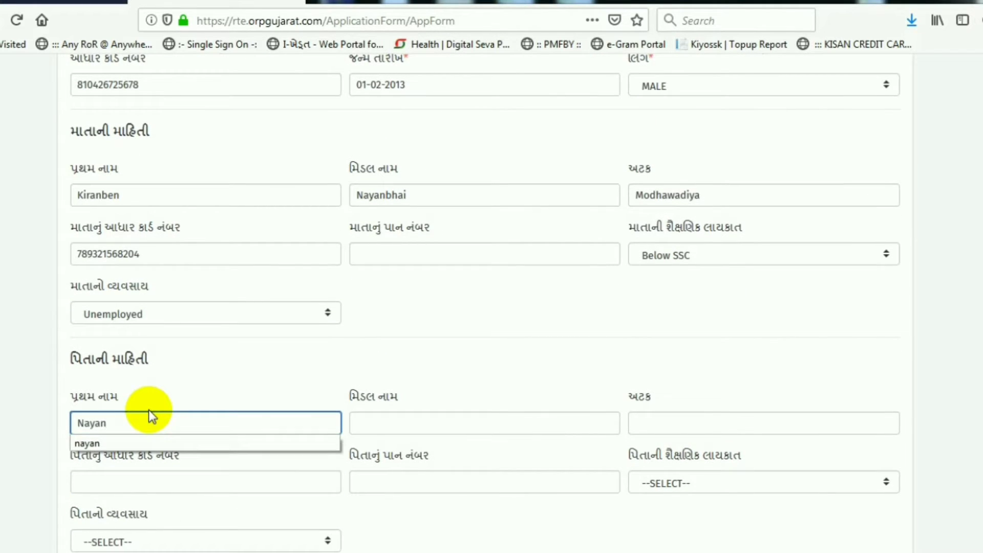
key("Tab")
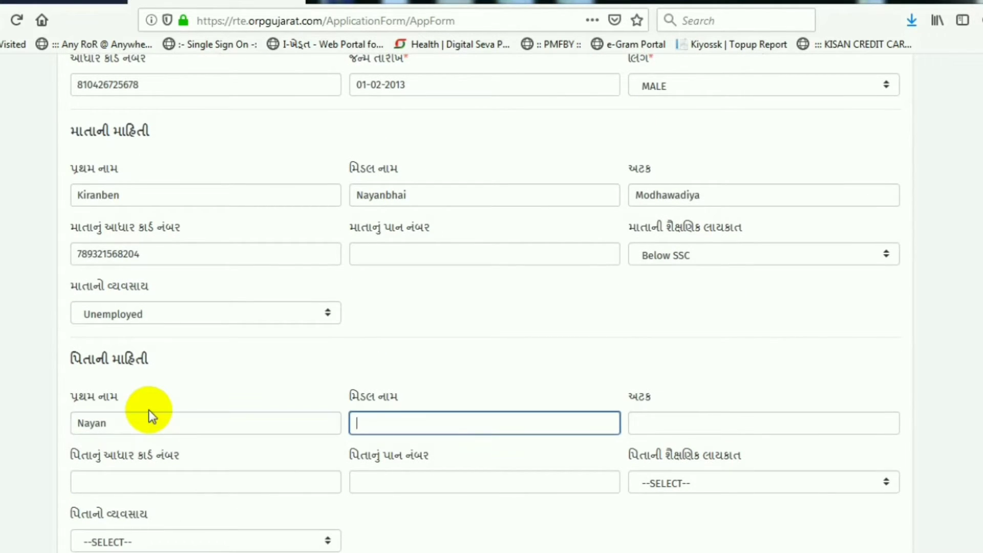
key("Tab")
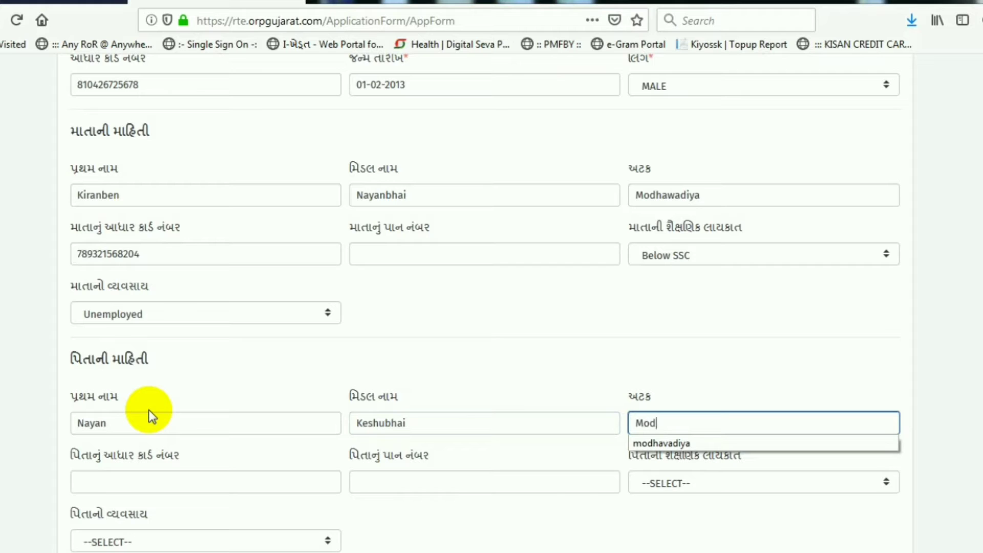
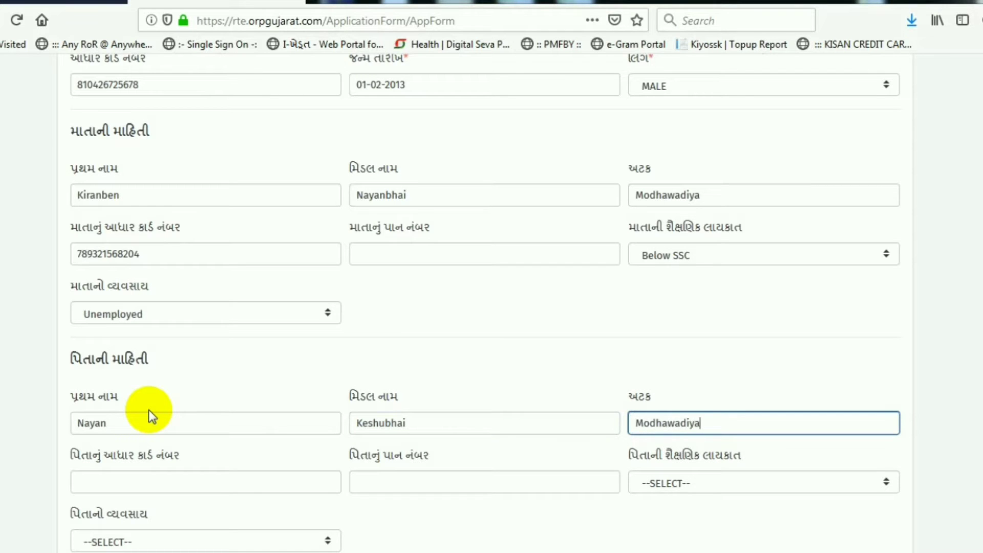
Step: Review the father's name entries and place the cursor in his Aadhaar field
left_click(134, 418)
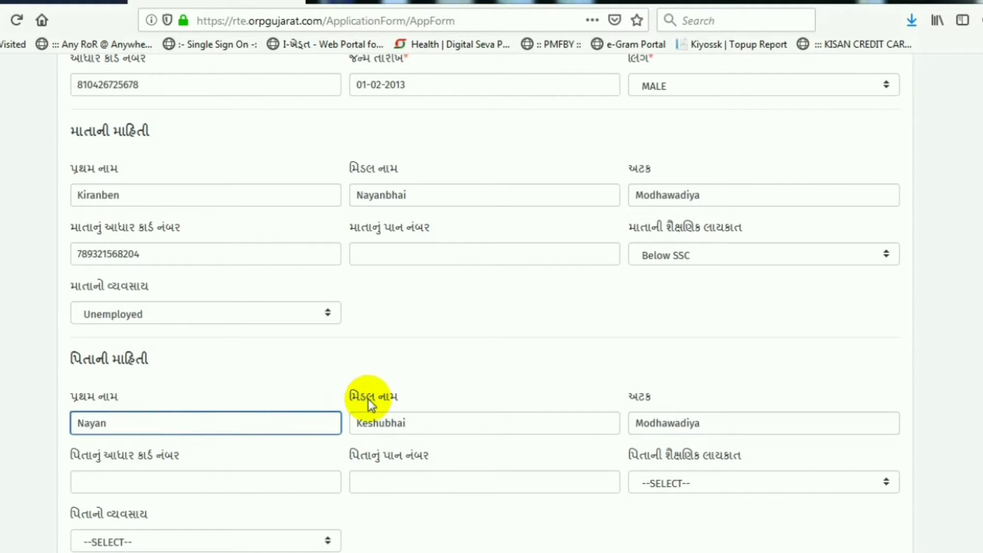
left_click(389, 415)
left_click(666, 421)
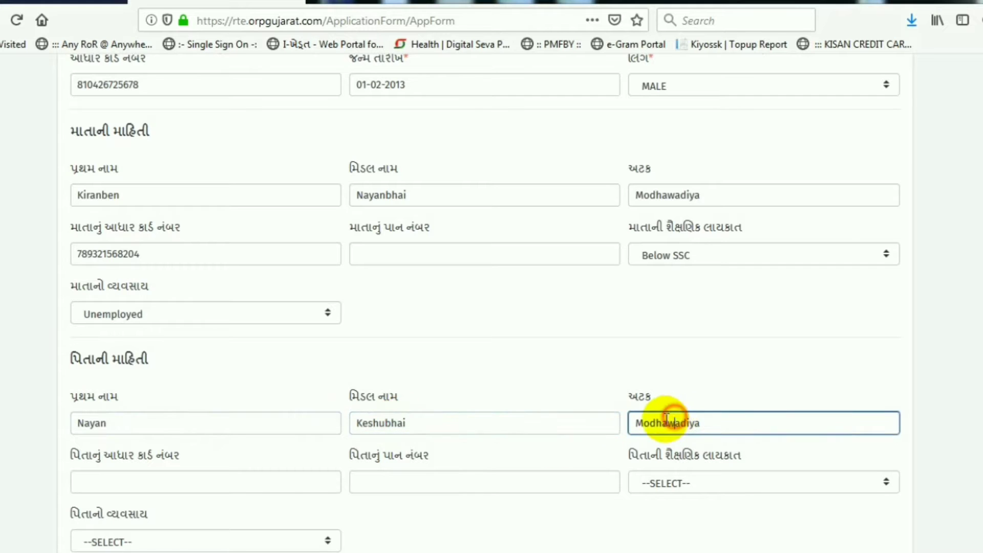
scroll(200, 434, "down", 1)
scroll(200, 434, "down", 2)
left_click(153, 398)
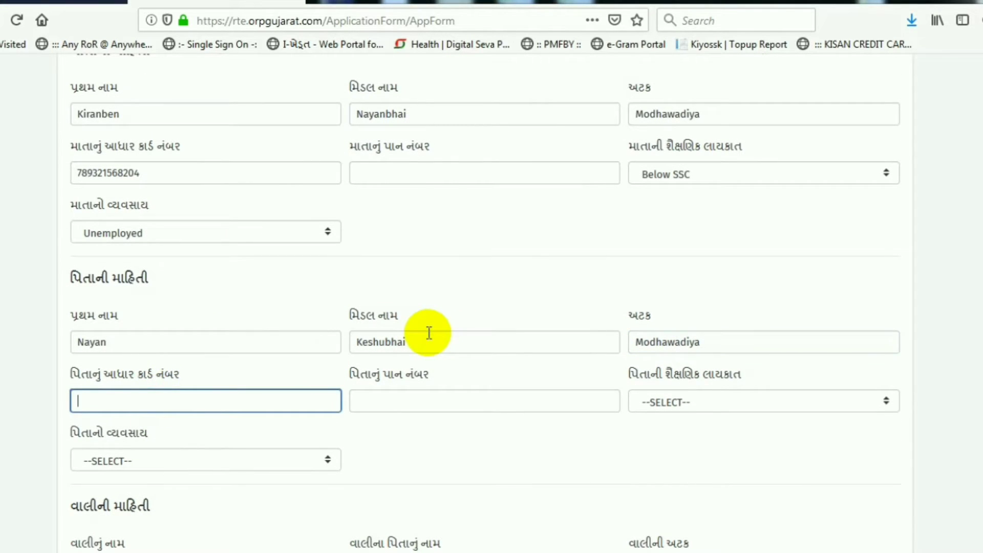
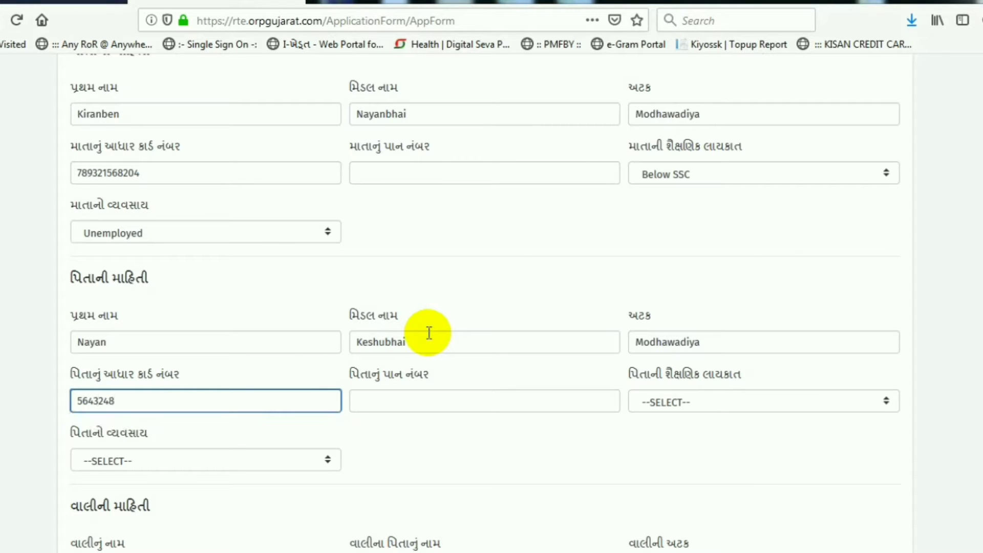
Step: Enter the father's Aadhaar number, with education Below SSC and occupation Labour Work
key("ctrl+a")
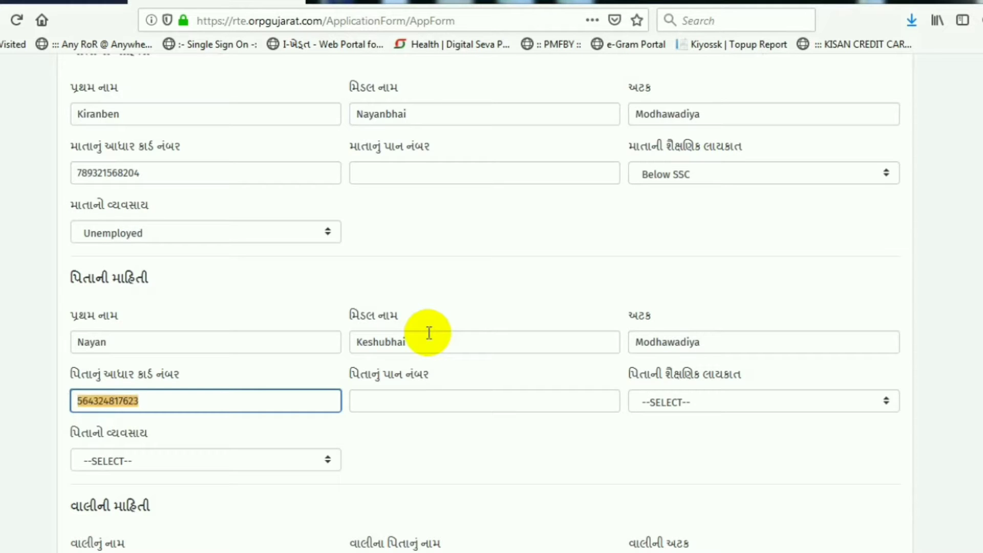
key("Tab")
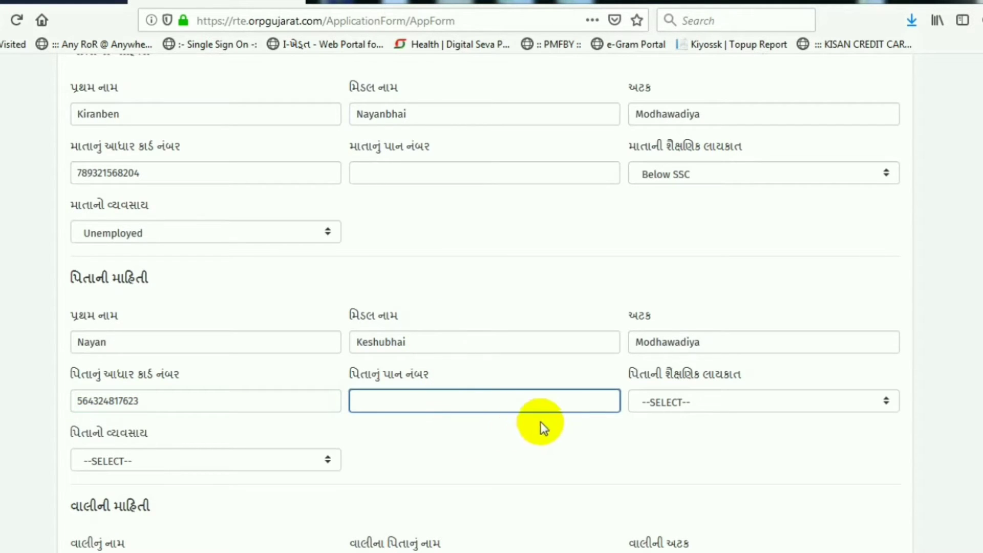
left_click(668, 401)
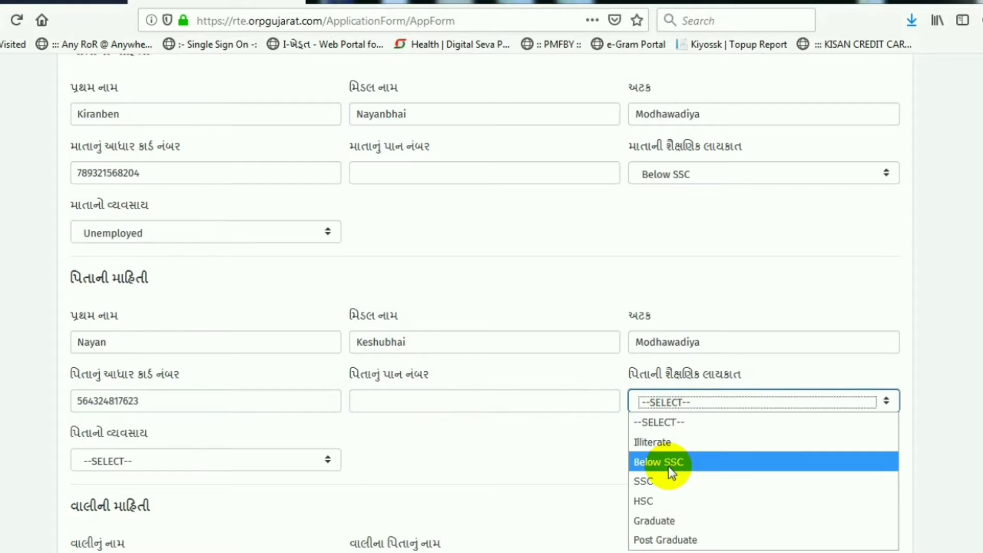
left_click(661, 462)
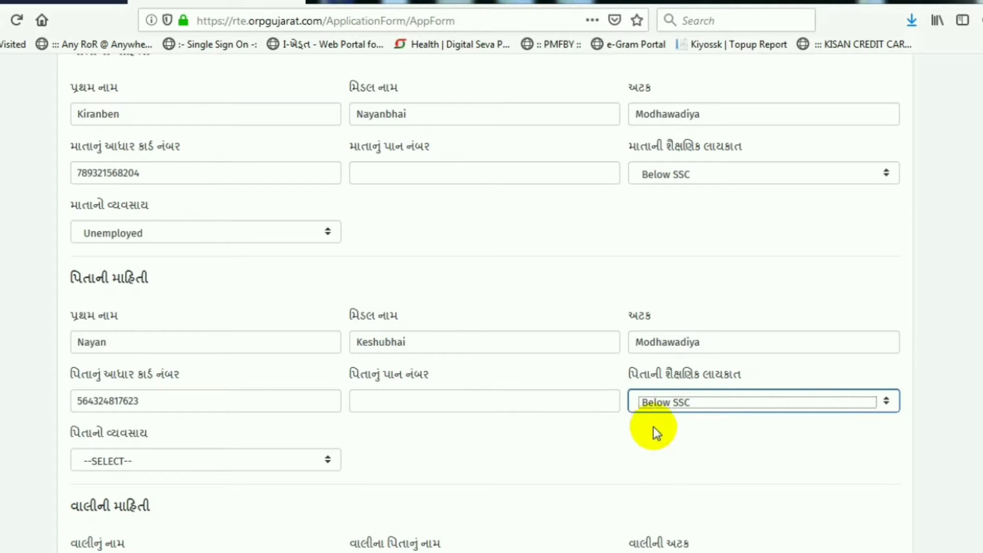
left_click(491, 461)
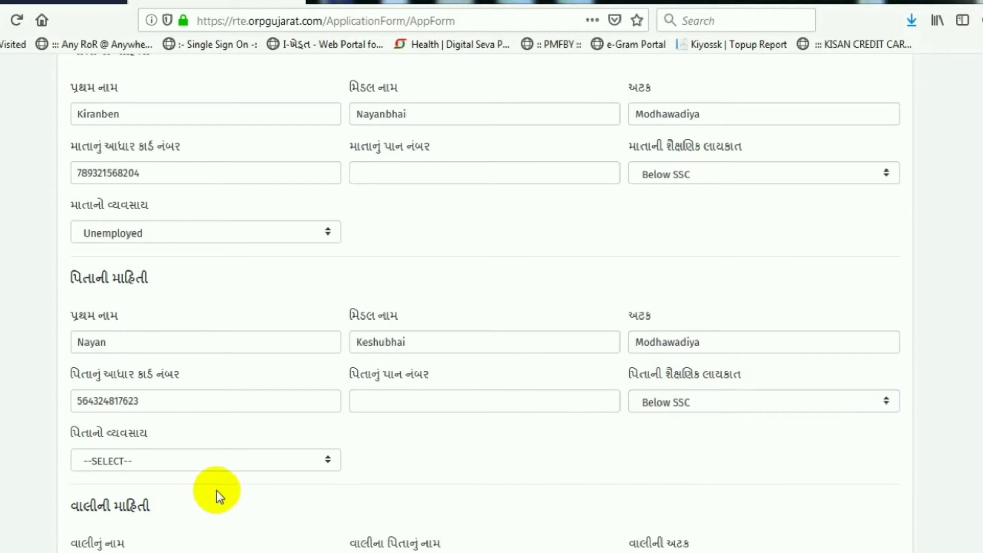
left_click(195, 466)
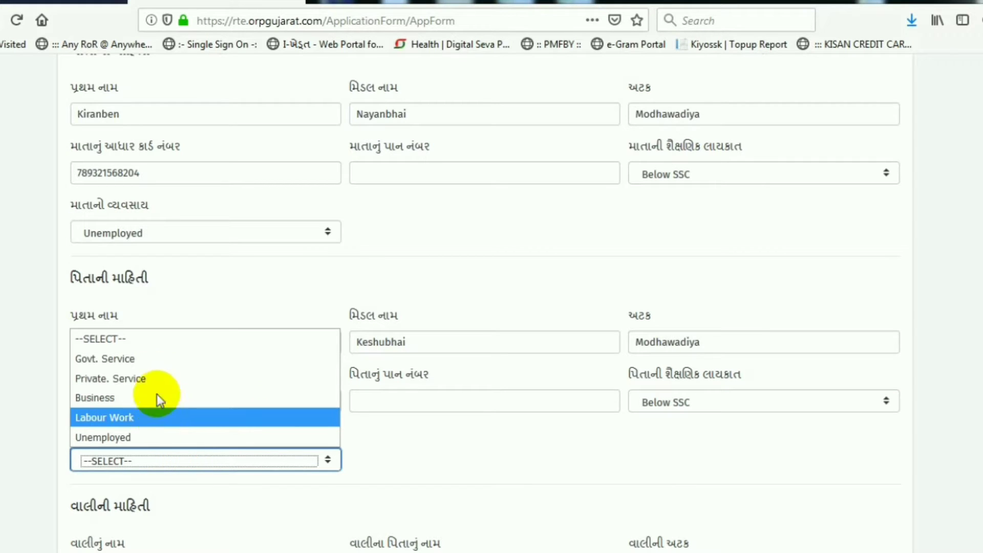
left_click(136, 417)
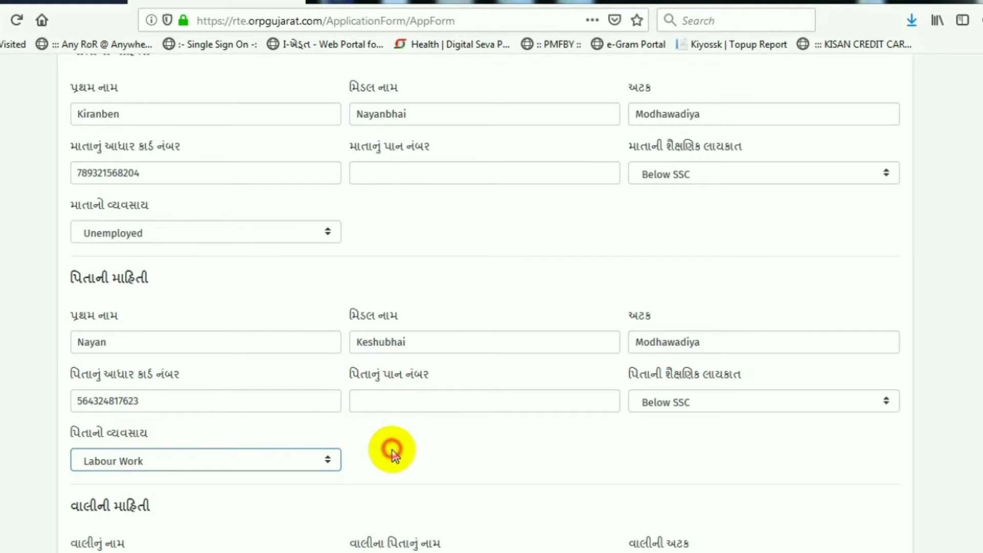
scroll(391, 450, "down", 2)
Step: Choose Parent/Guardian in the bank section so the guardian's account fields appear
scroll(241, 450, "down", 4)
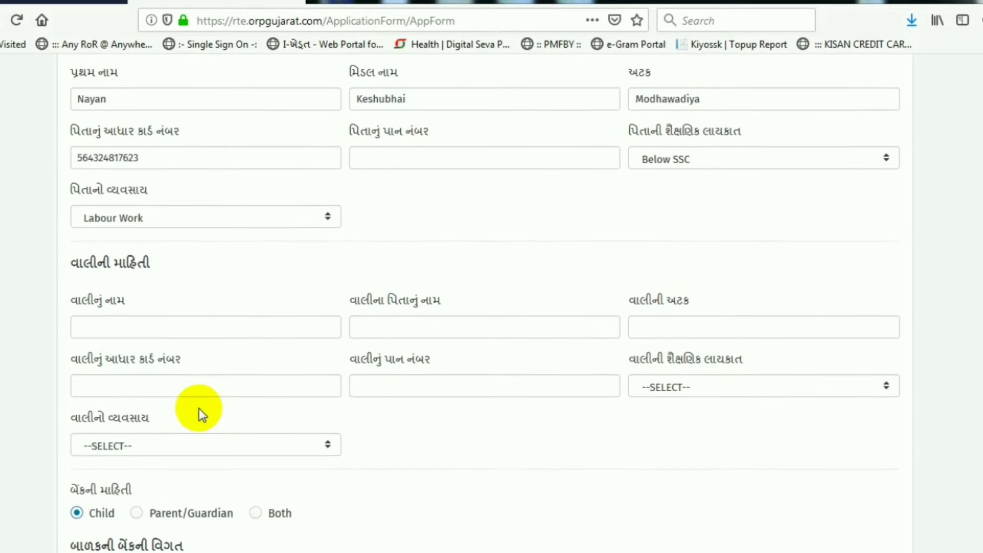
scroll(171, 314, "down", 3)
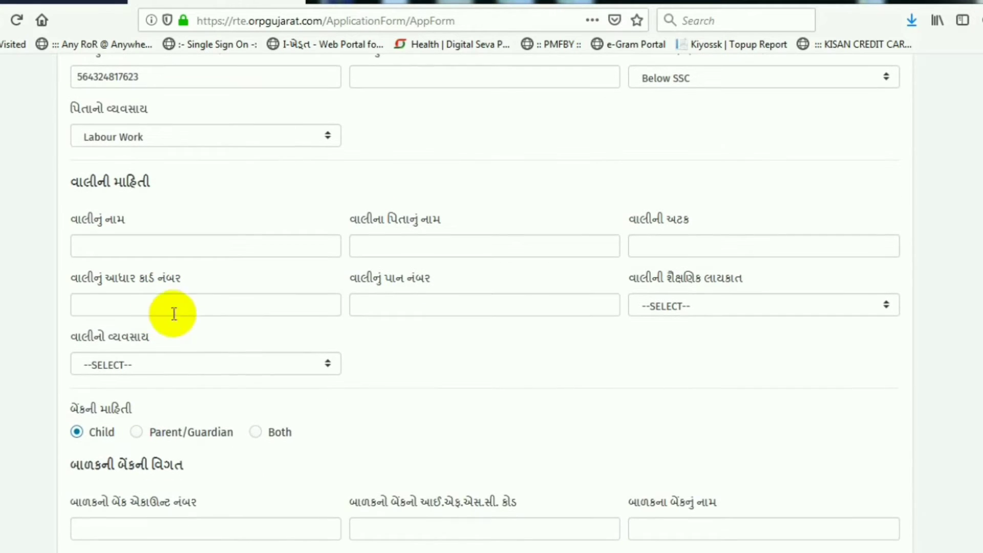
scroll(215, 345, "down", 3)
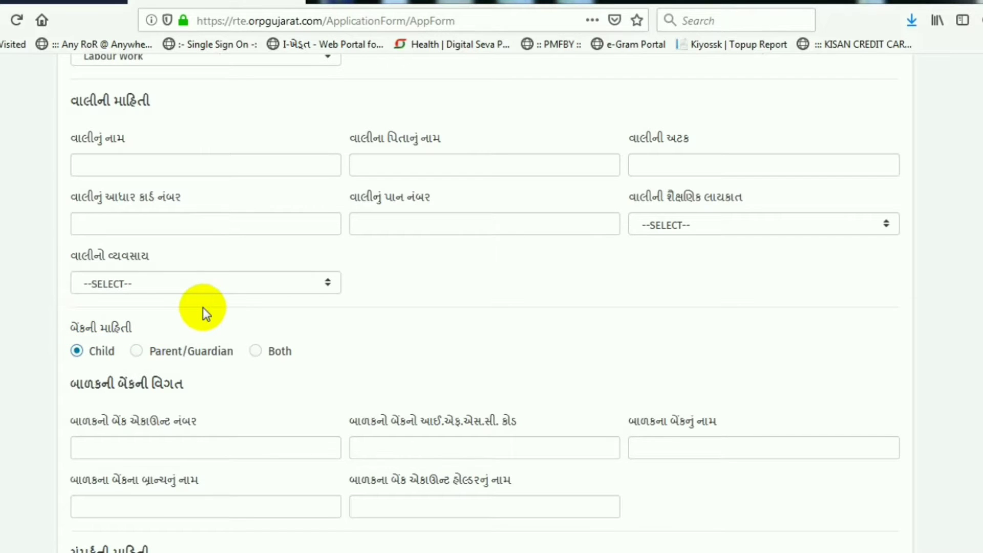
scroll(175, 335, "down", 3)
left_click(89, 271)
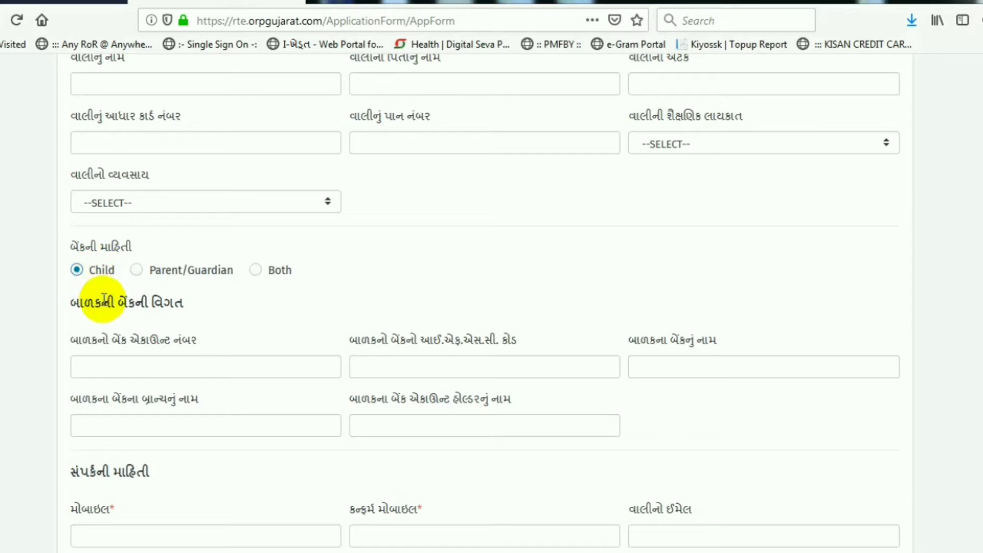
left_click(93, 269)
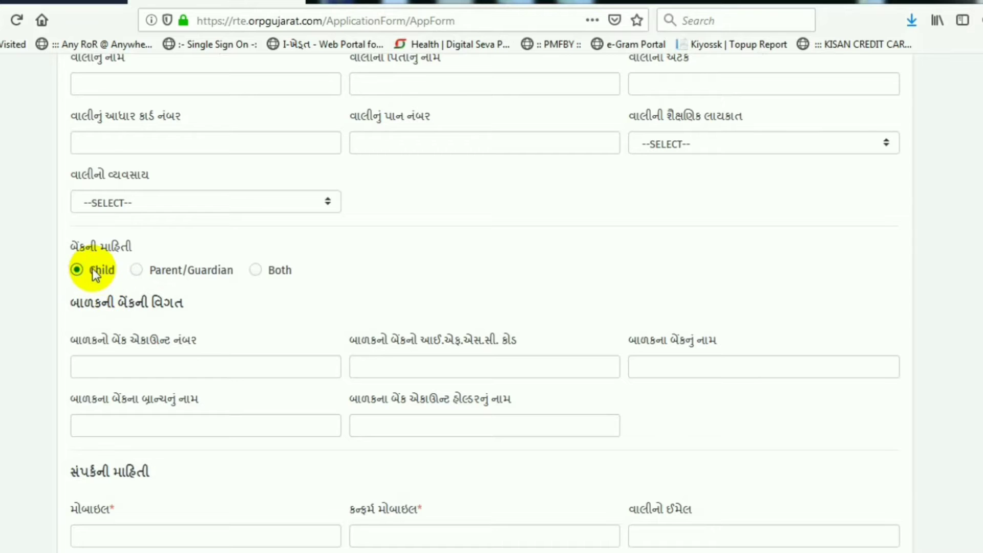
left_click(149, 270)
left_click_drag(161, 269, 191, 274)
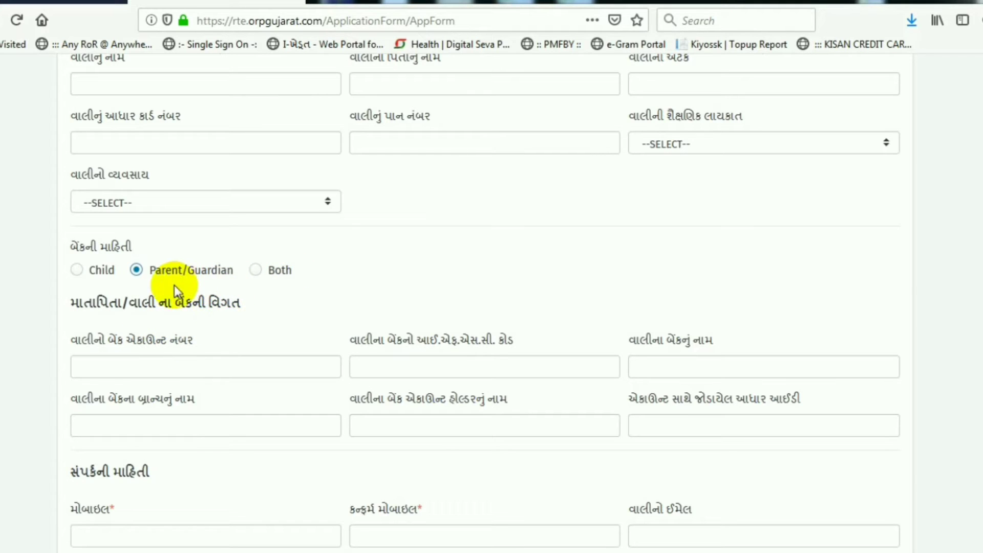
left_click(127, 367)
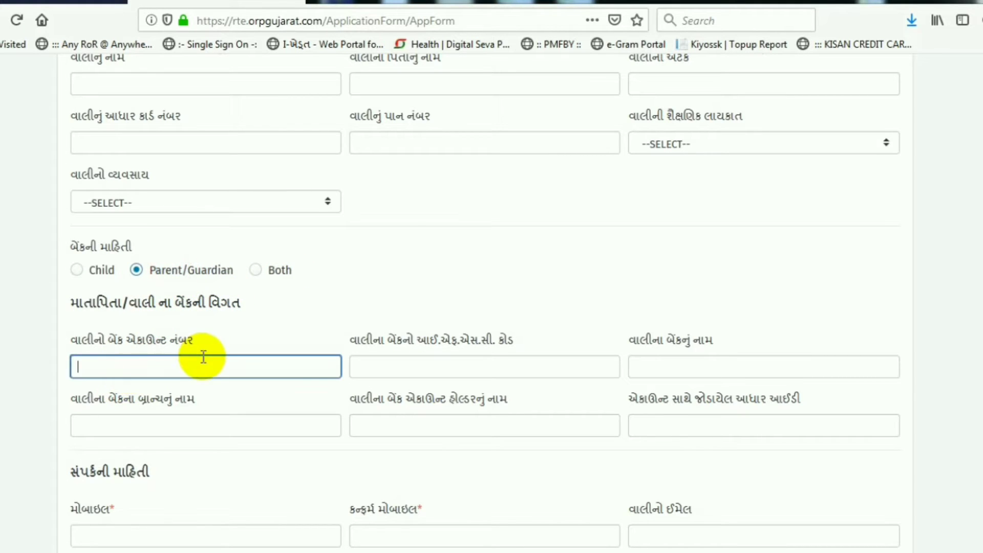
Step: Enter the account number, IFSC SBIN0013376, bank State Bank Of India and branch SBIRAVAL
scroll(203, 364, "down", 1)
scroll(203, 358, "down", 2)
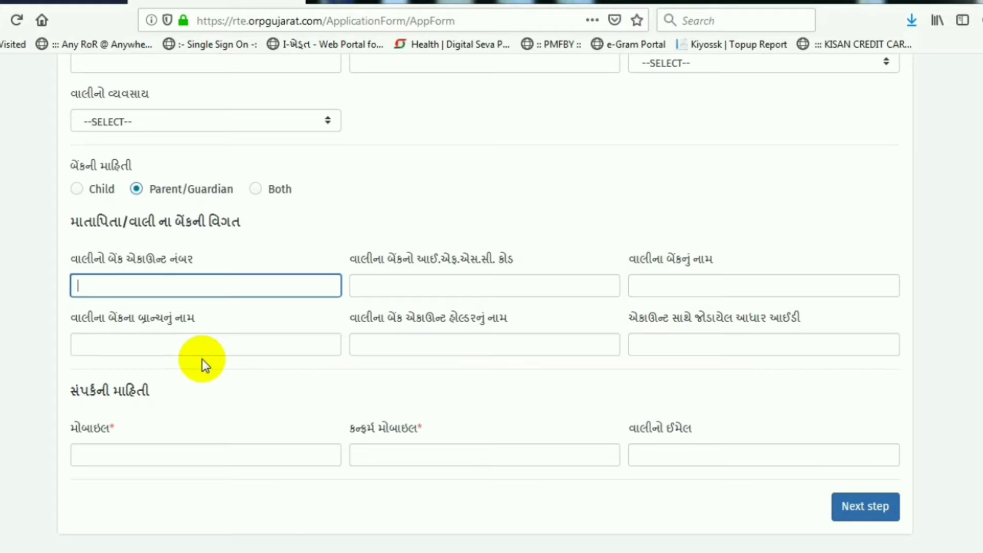
left_click(175, 283)
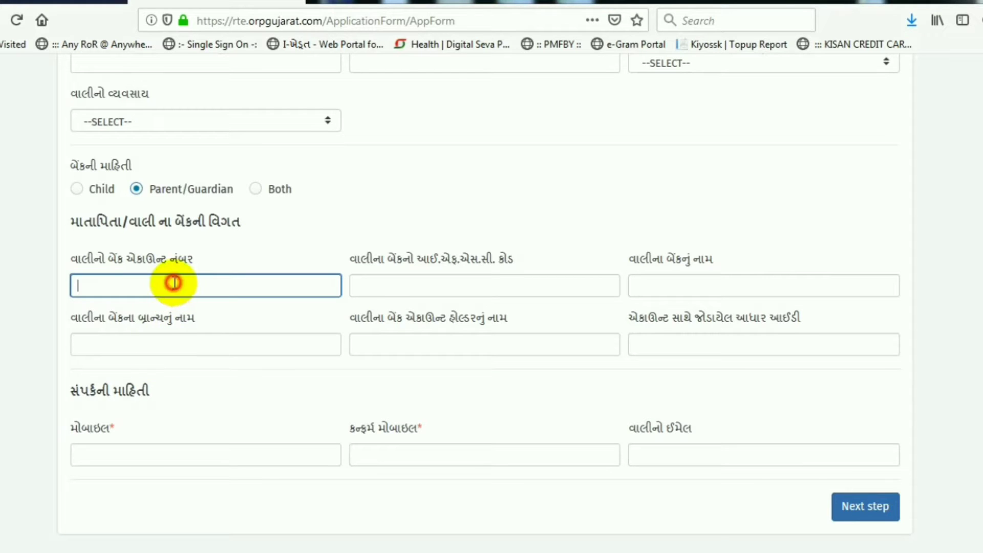
left_click(175, 283)
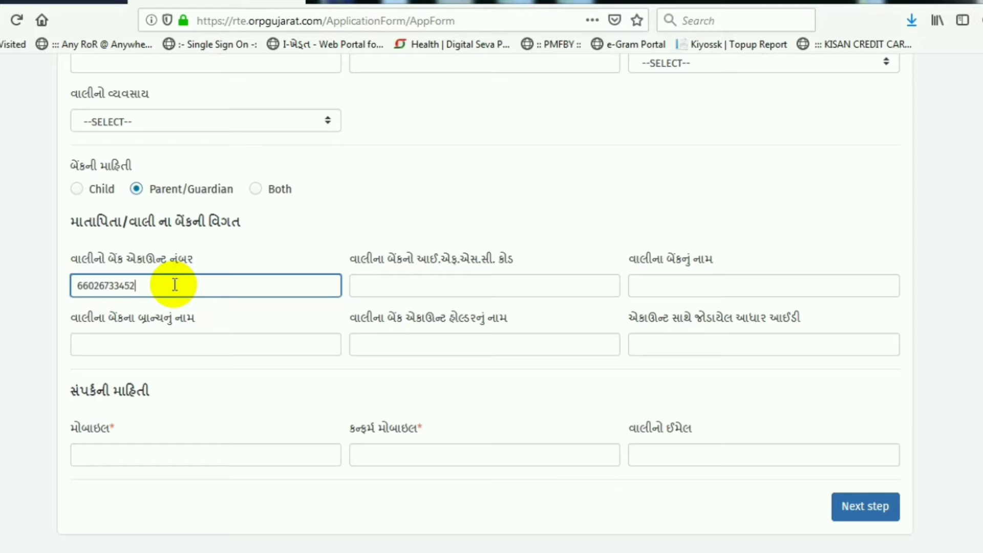
key("Tab")
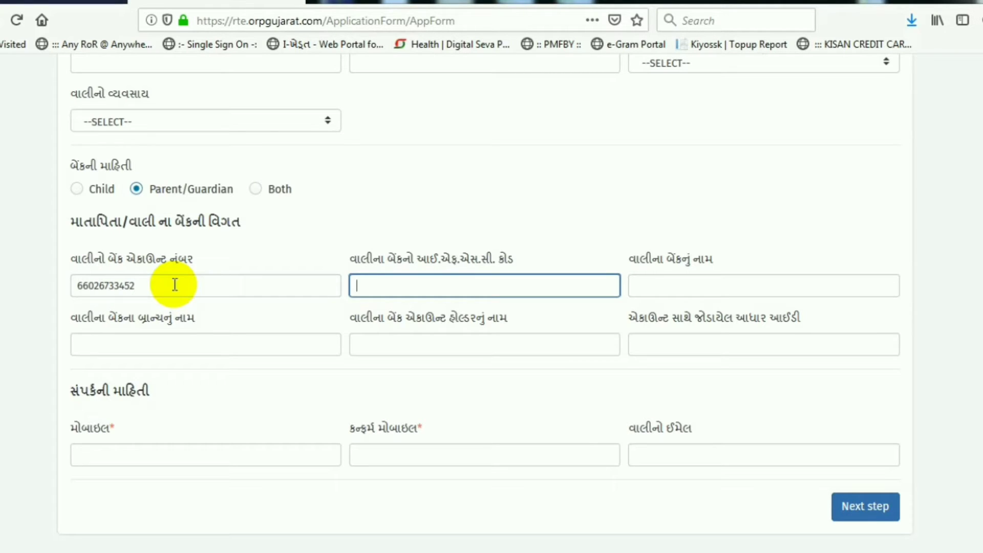
type("SBI")
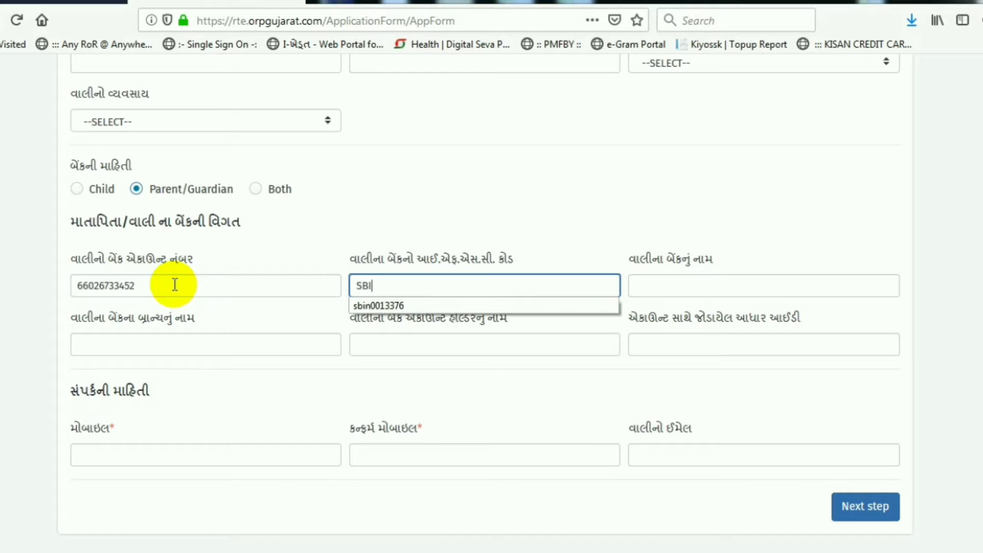
type("N0013376")
key("Tab")
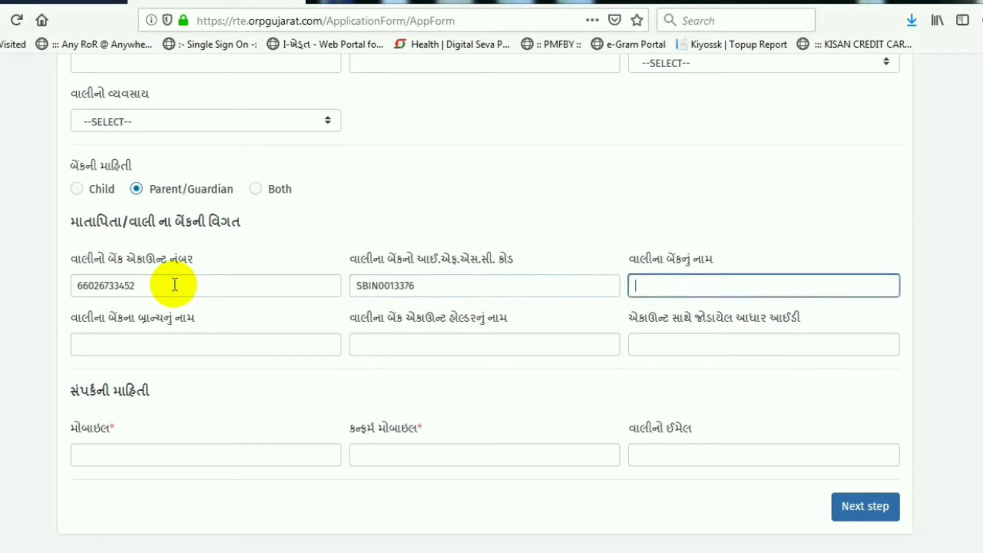
type("Sta")
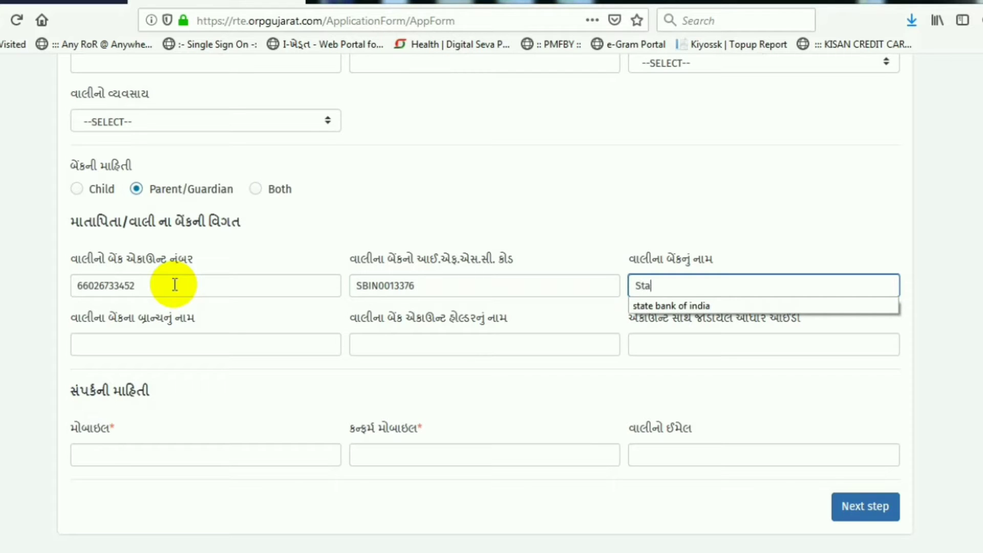
type("te Bank Of India")
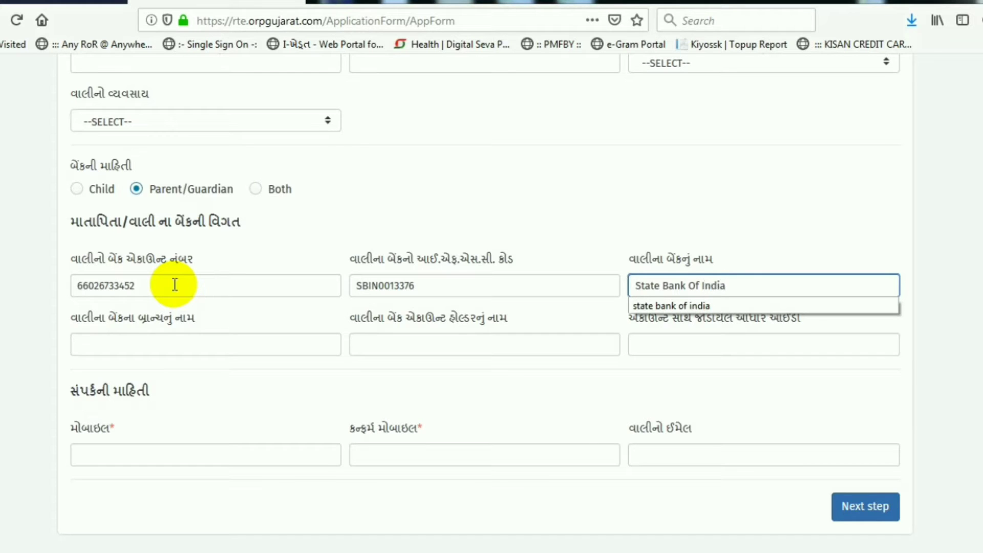
key("Tab")
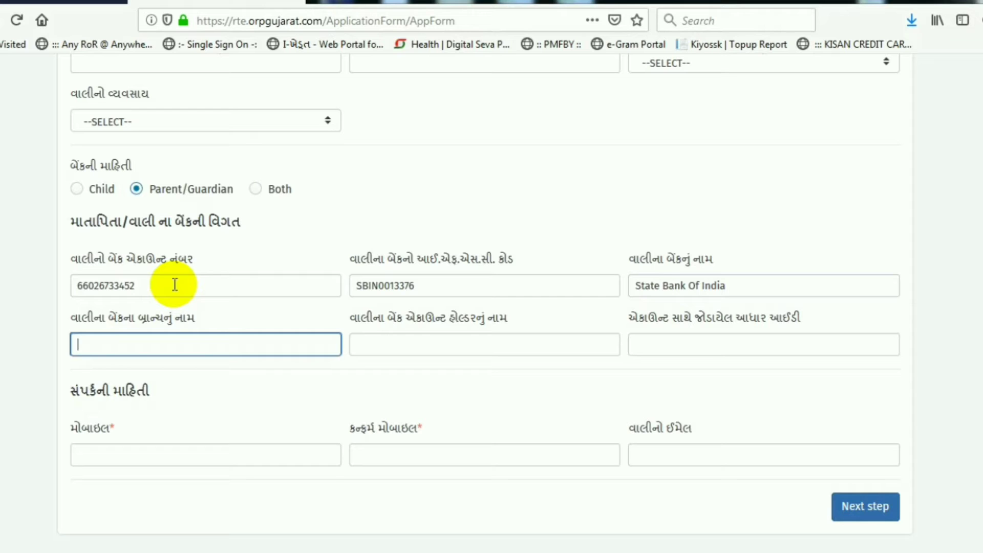
type("SB")
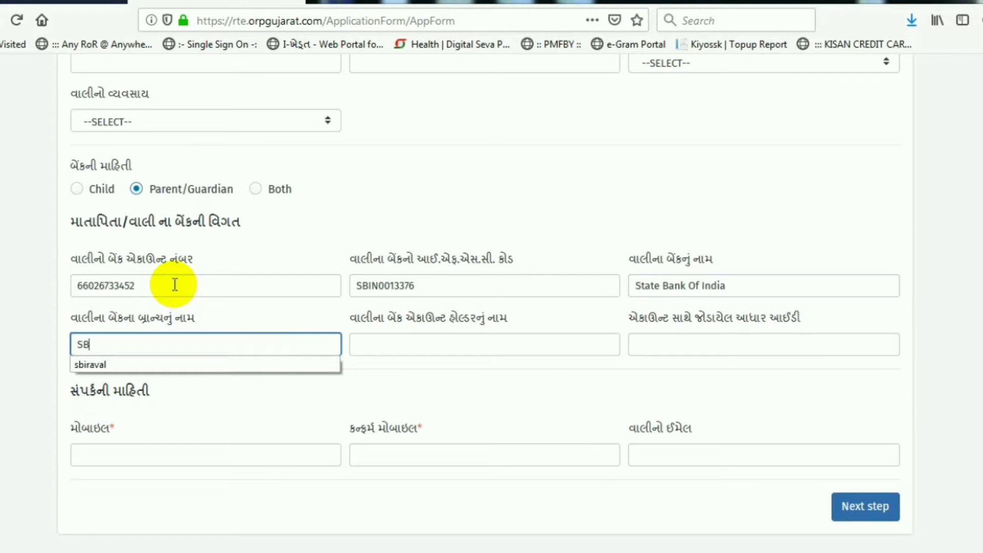
type("IRAVAL")
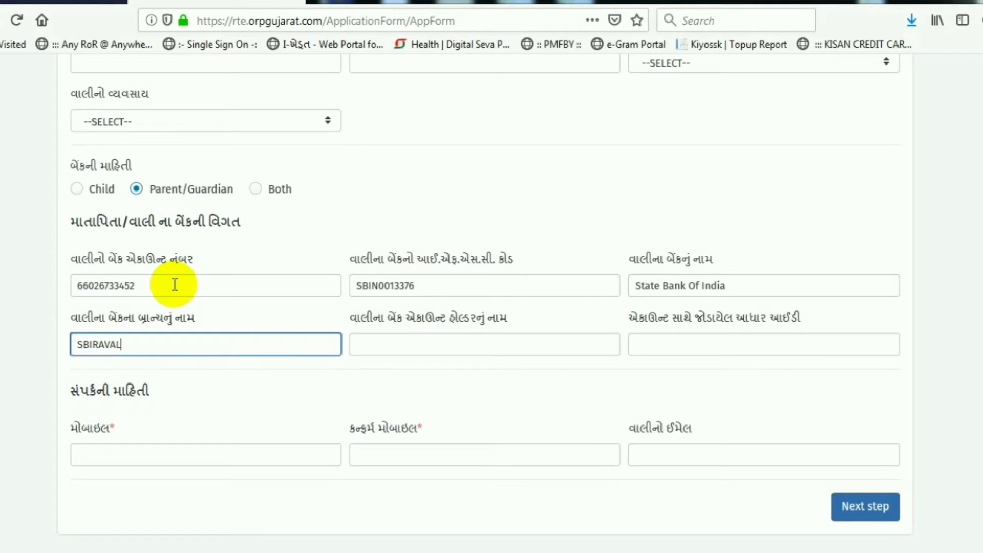
key("Tab")
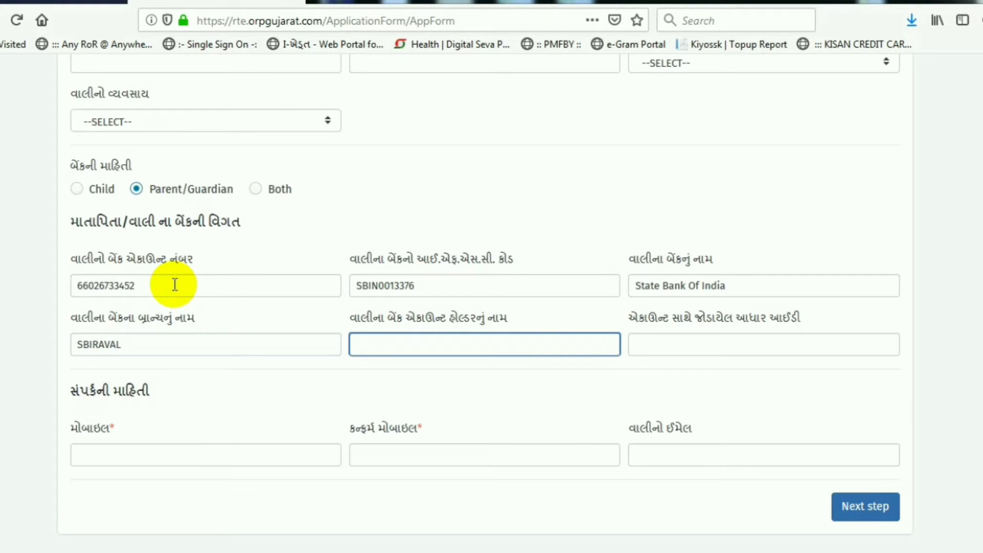
Step: Enter the account holder's full name and paste the account-linked Aadhaar number
scroll(192, 282, "up", 3)
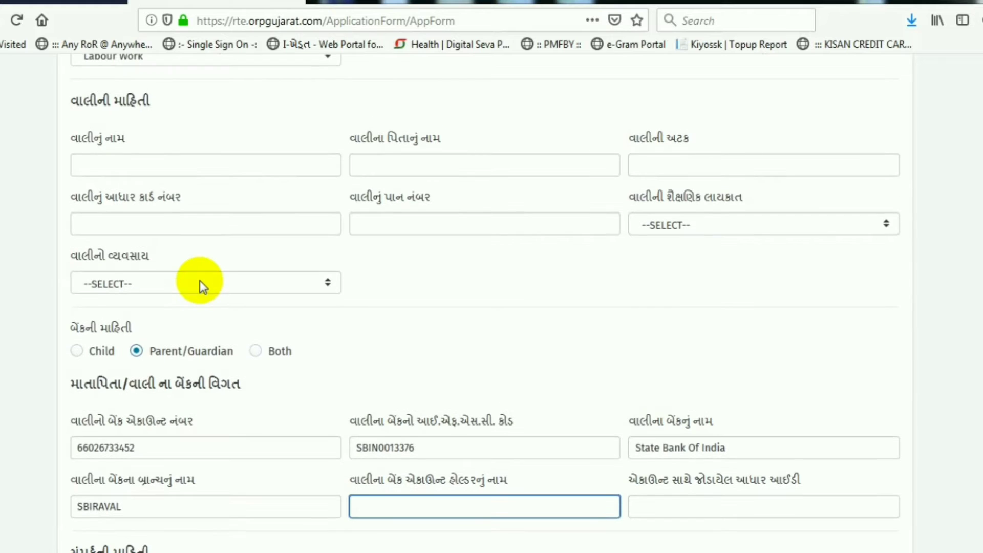
scroll(200, 281, "up", 3)
scroll(201, 281, "up", 2)
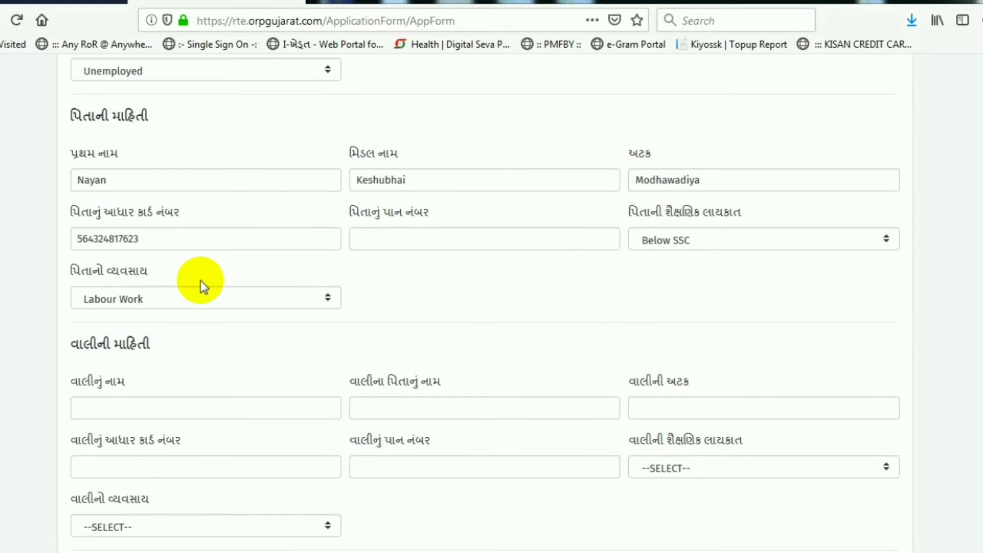
scroll(201, 278, "down", 9)
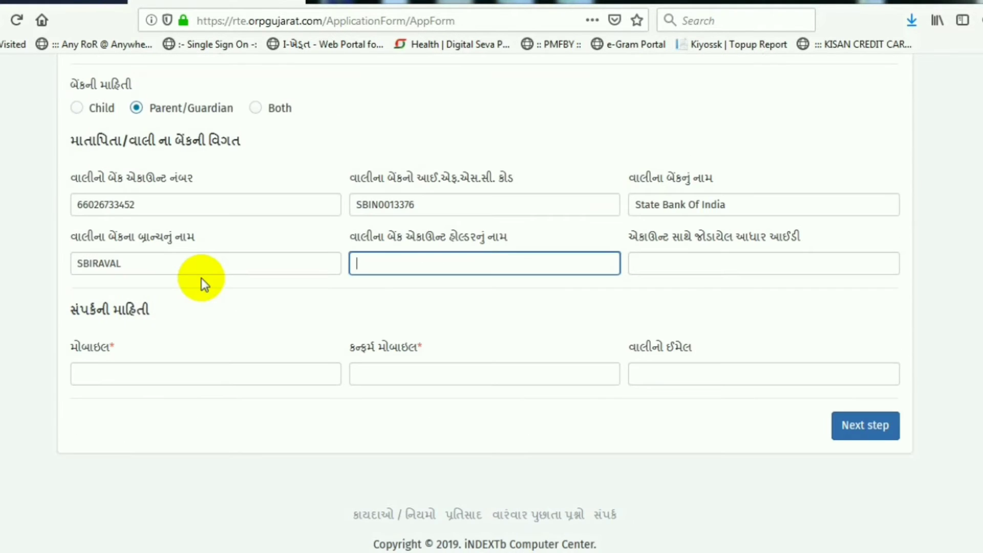
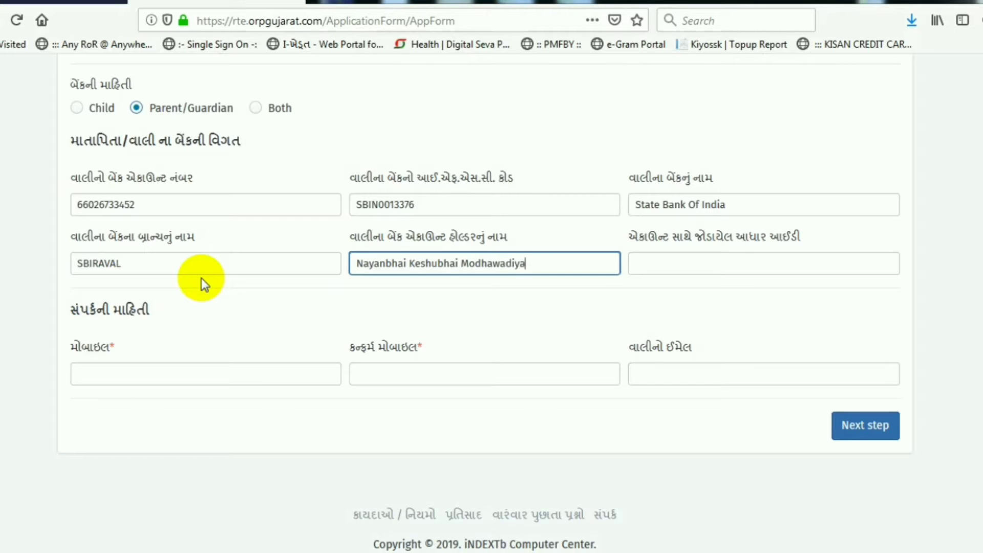
key("Tab")
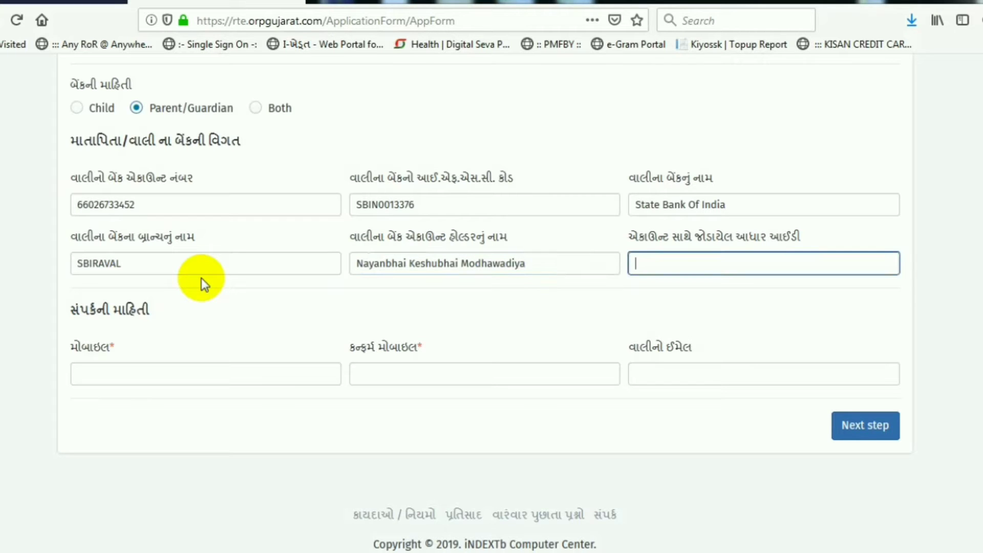
key("ctrl+v")
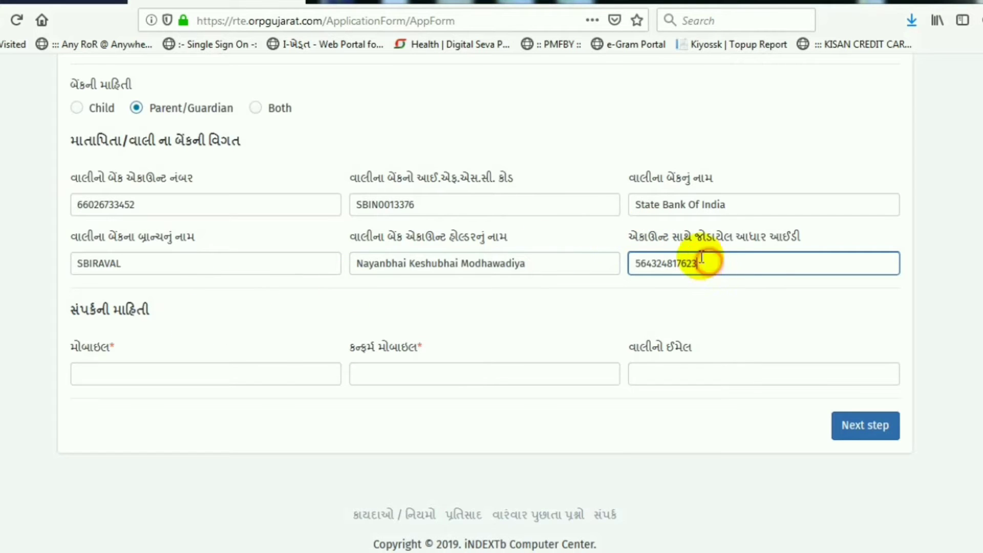
Step: Enter and confirm the mobile number, leave the email blank, and advance to Address Information
left_click(130, 367)
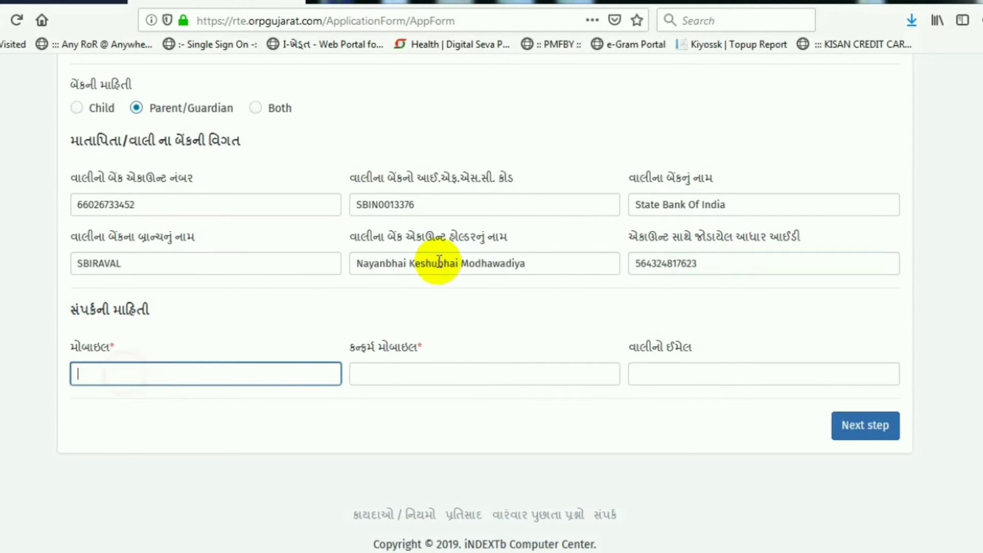
key("Tab")
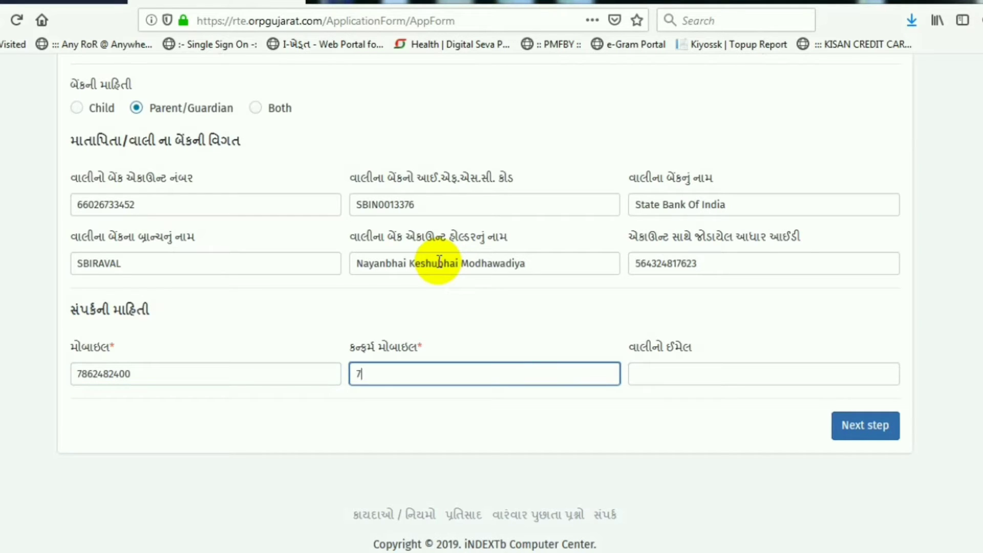
left_click(669, 377)
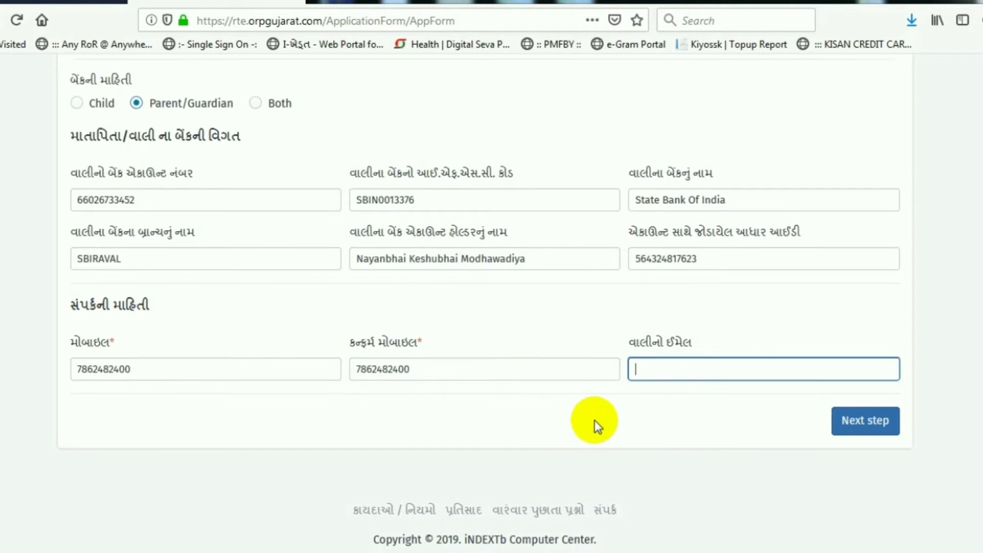
left_click(595, 419)
scroll(640, 400, "down", 1)
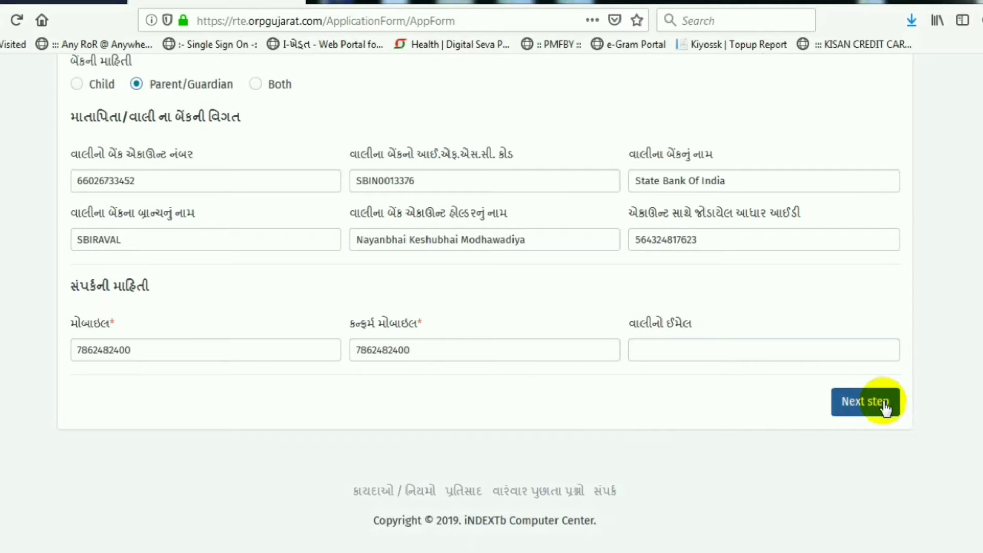
left_click(866, 402)
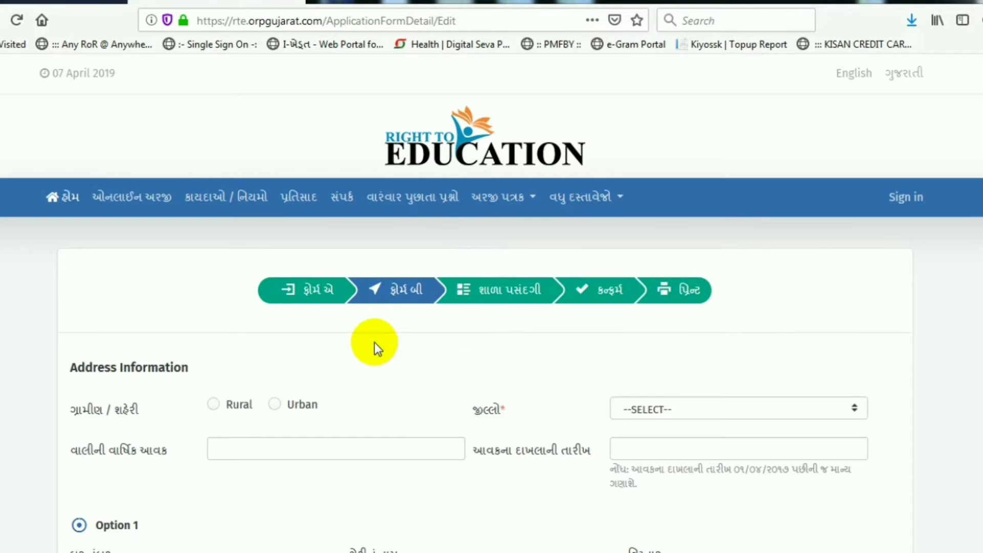
Step: Mark the address as Rural and choose DEVBHUMI DWARKA as the district
scroll(374, 342, "down", 3)
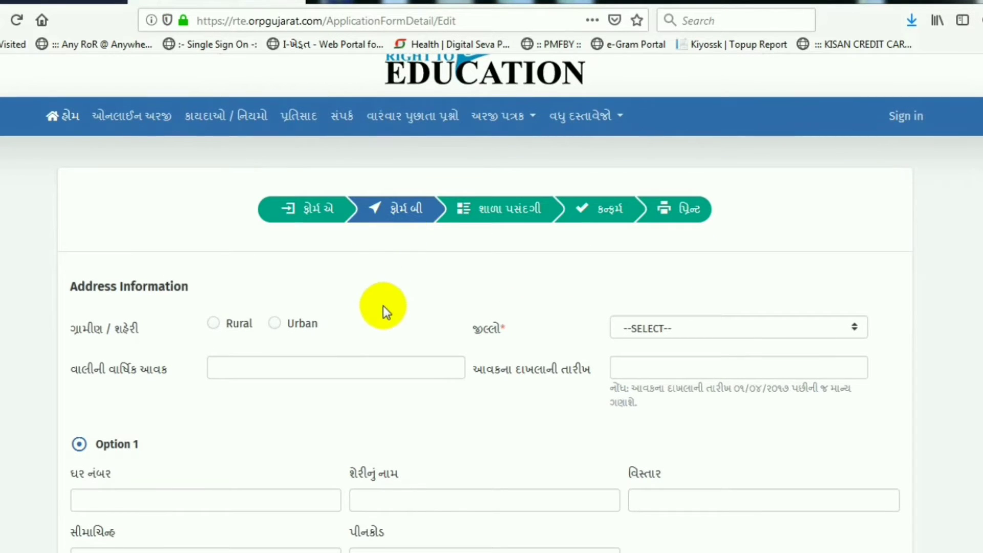
scroll(383, 306, "down", 3)
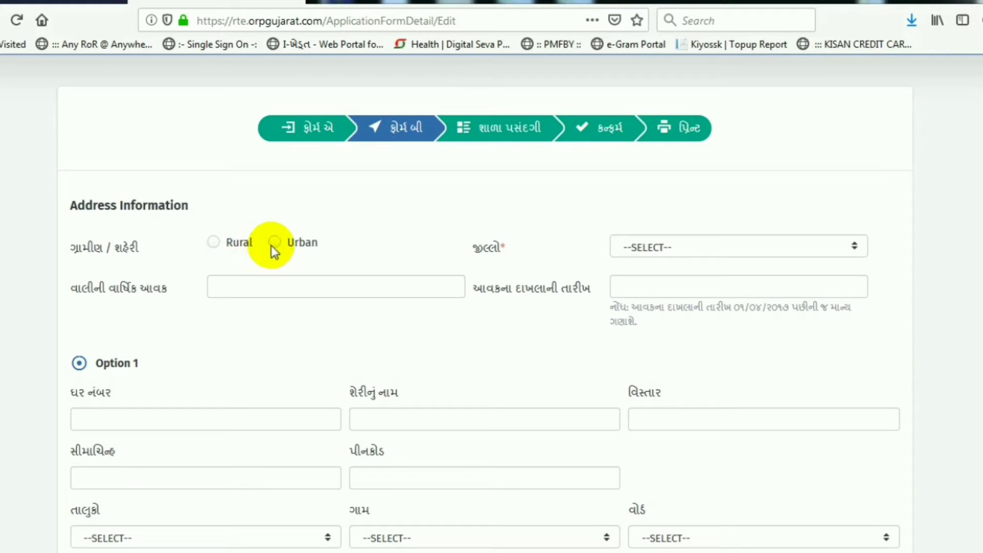
left_click(238, 242)
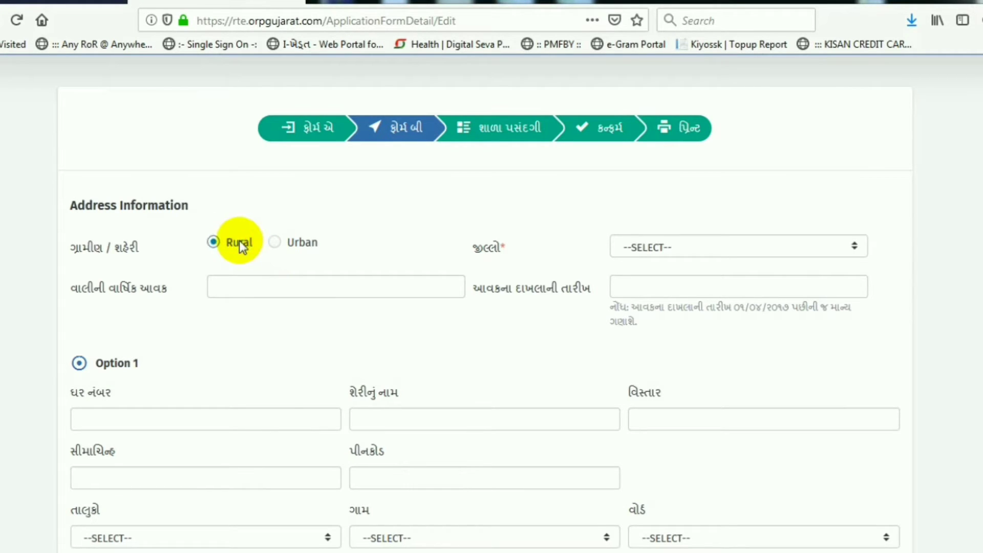
left_click(661, 241)
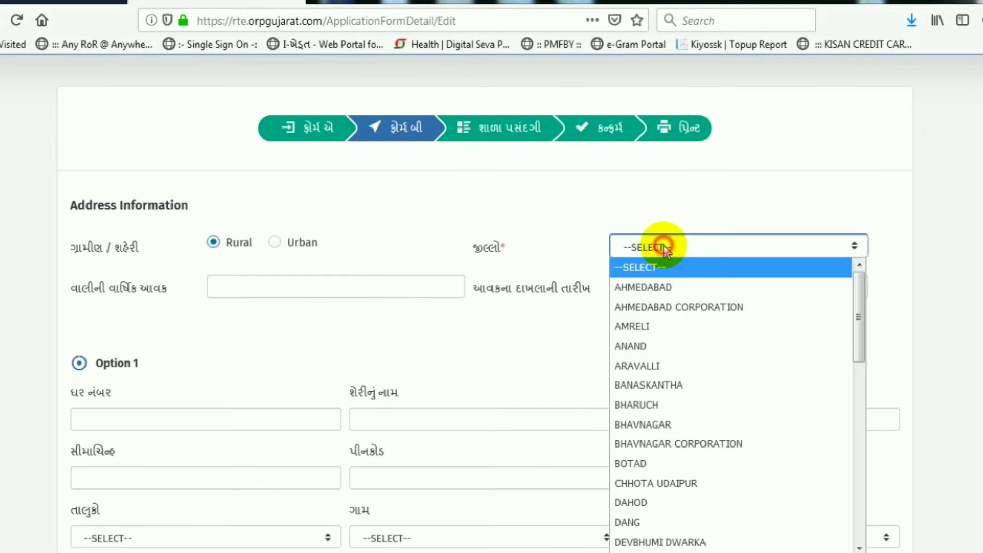
key("d")
key("d")
key("d")
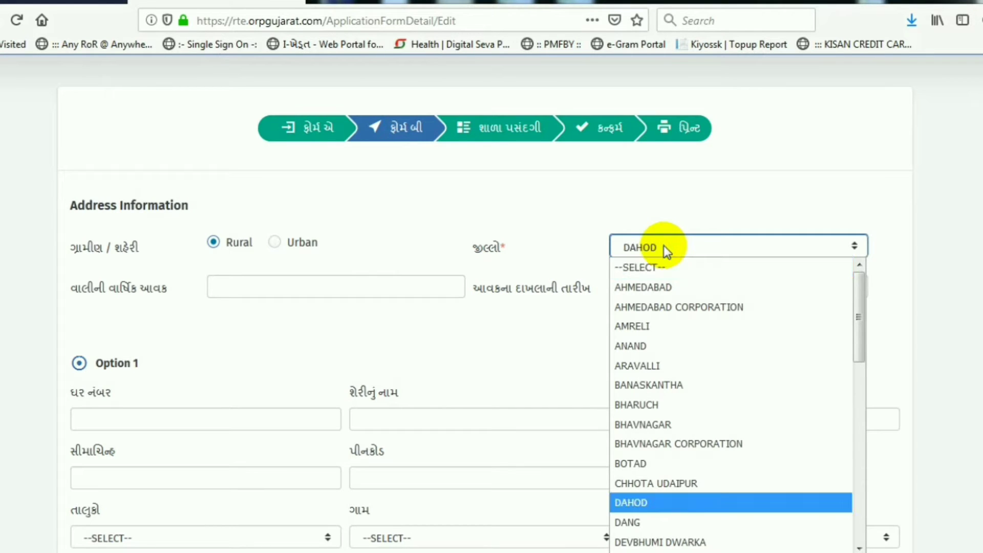
key("Return")
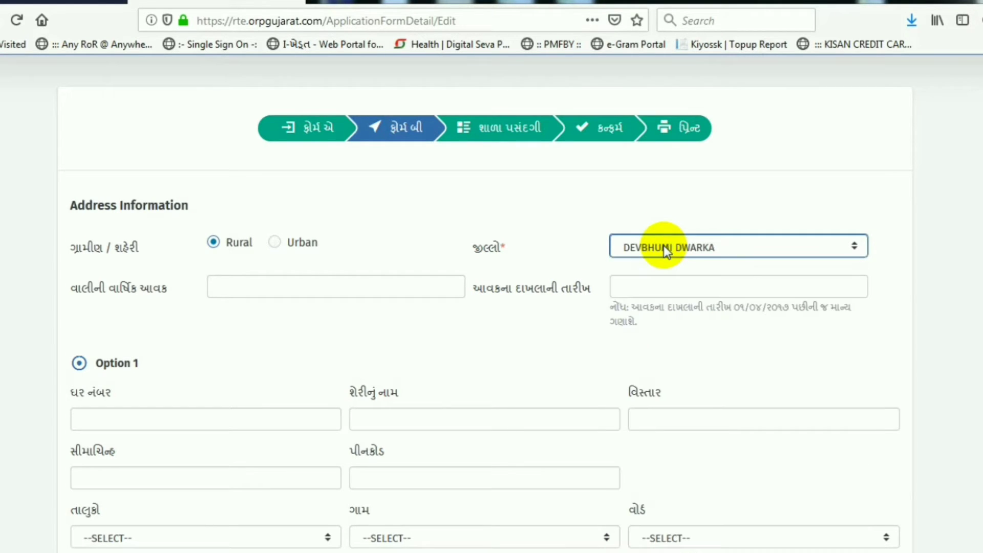
Step: Enter annual income 96000 and income-certificate date 05-04-2019
left_click(249, 287)
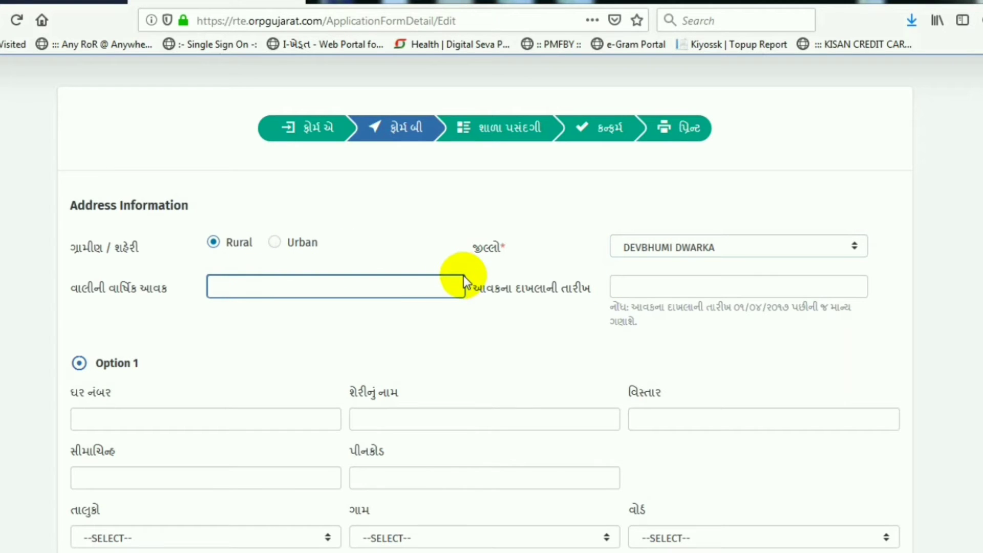
type("96000")
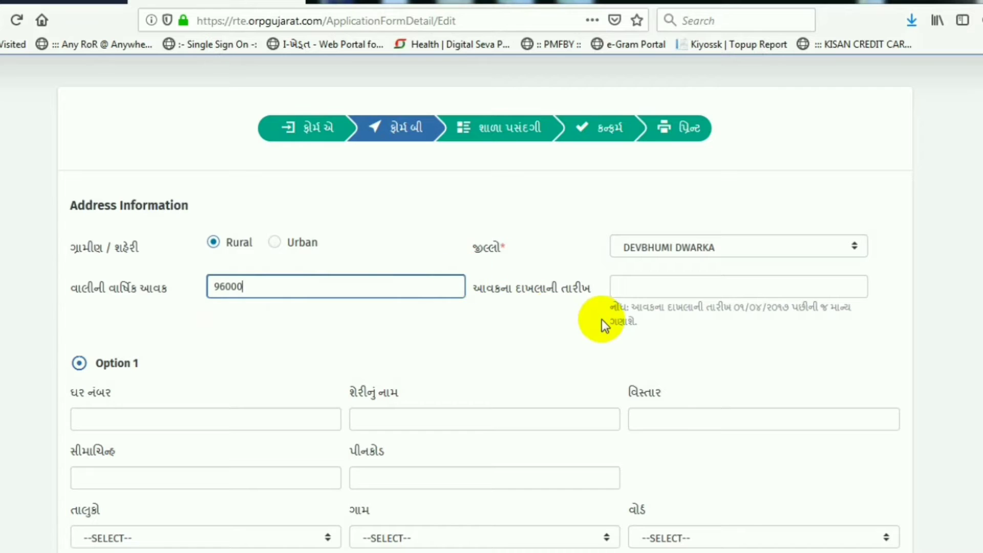
left_click(659, 286)
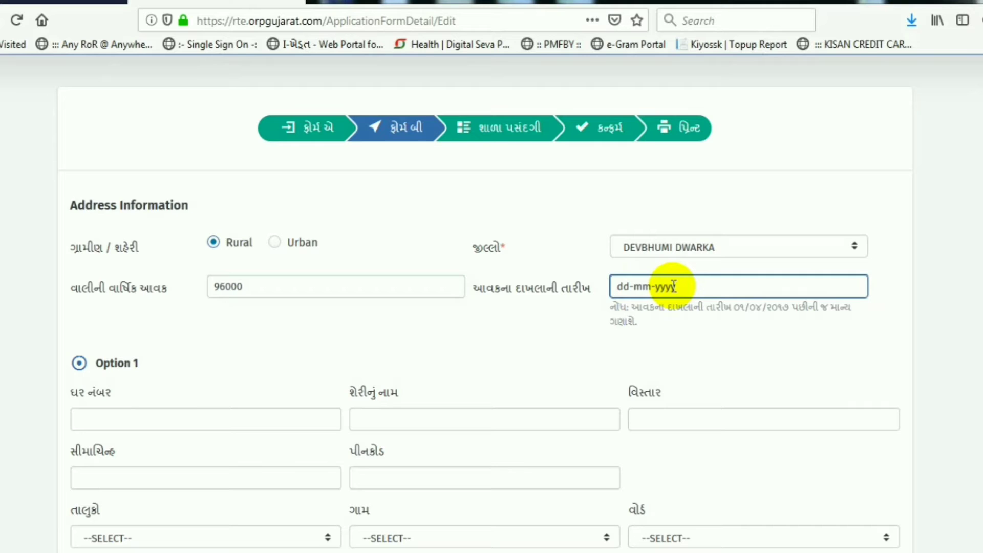
type("05-04-2019")
left_click(106, 364)
scroll(192, 367, "down", 2)
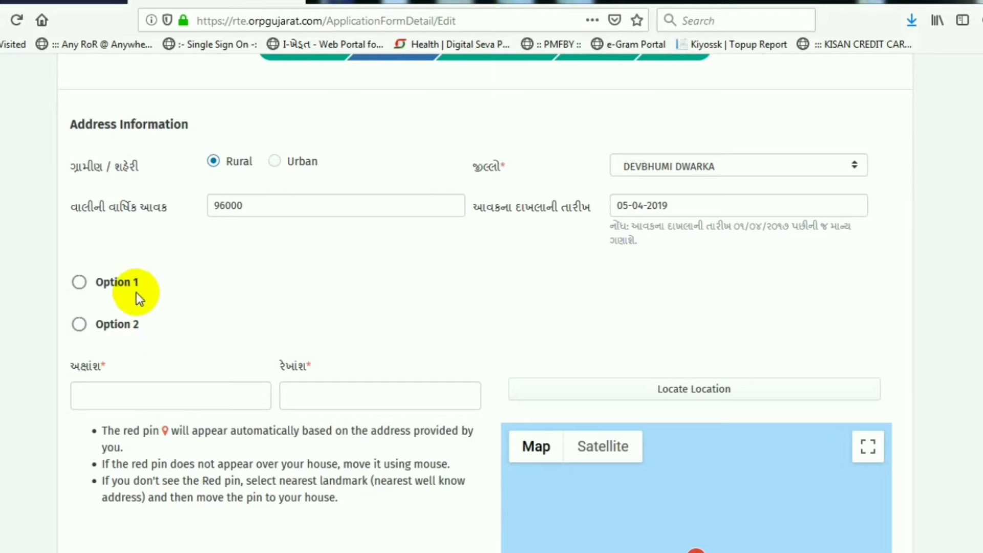
left_click(114, 285)
scroll(131, 400, "down", 2)
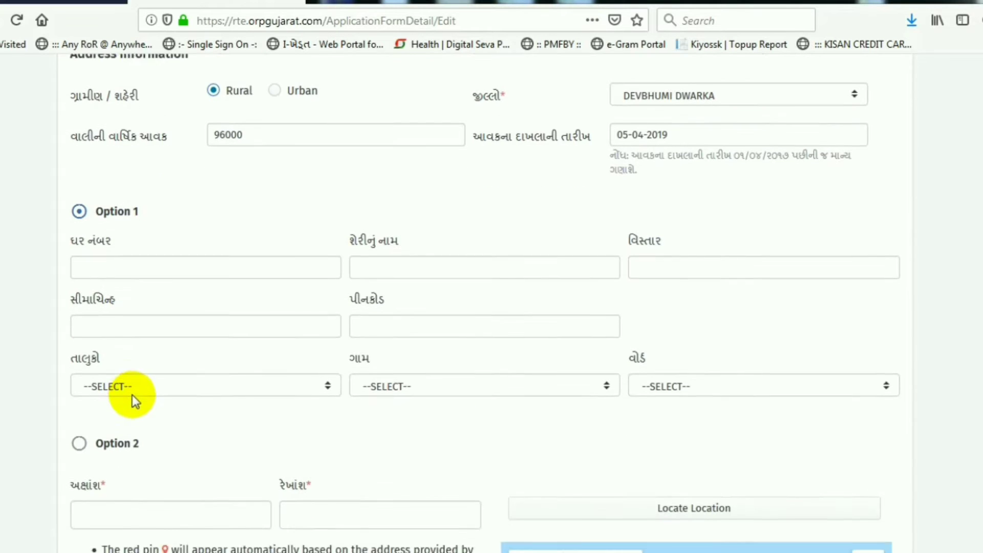
left_click(161, 259)
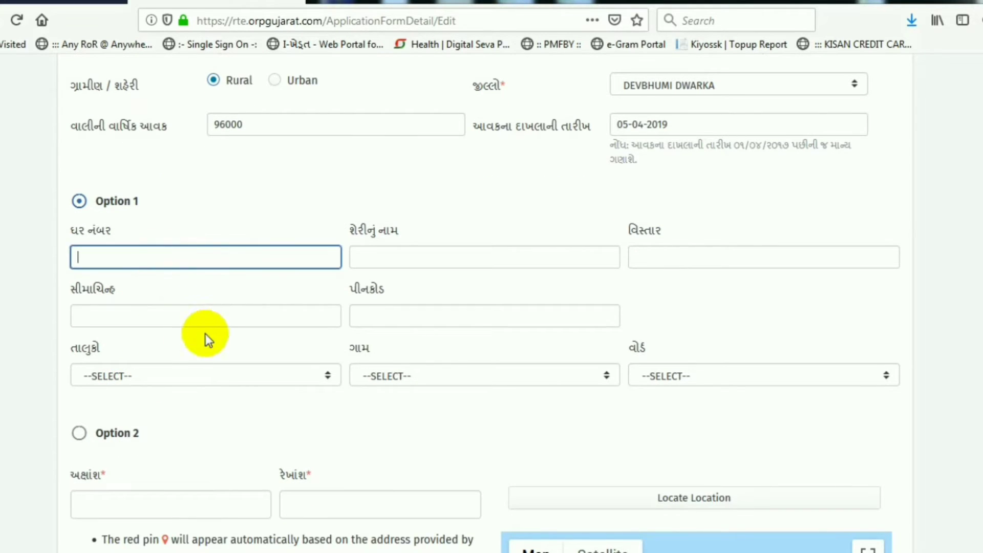
scroll(192, 330, "down", 3)
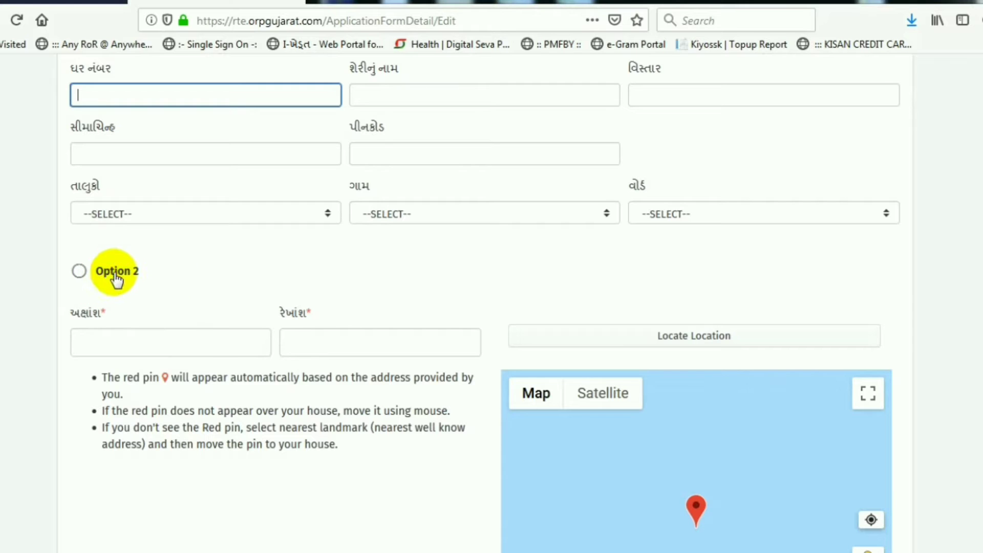
left_click(117, 279)
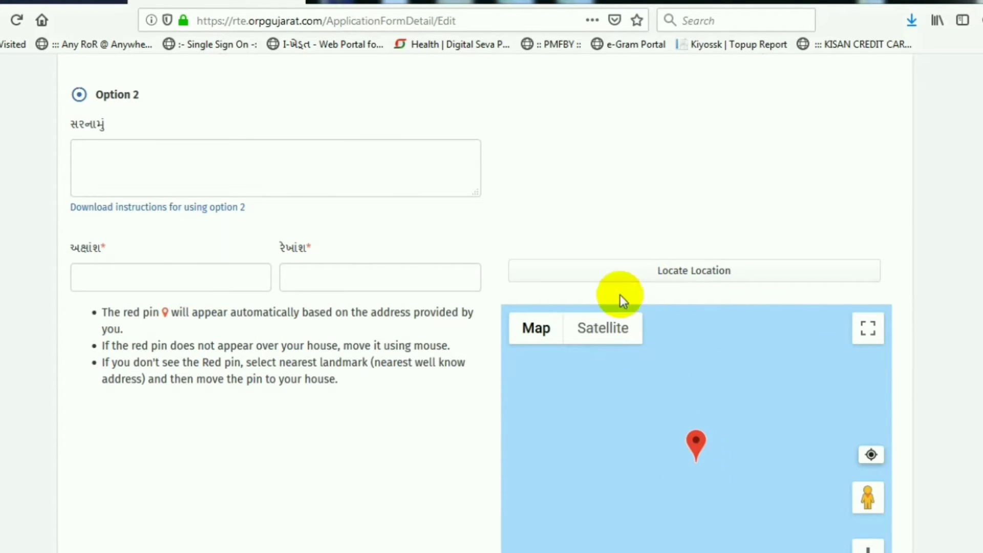
scroll(340, 401, "up", 3)
left_click(126, 313)
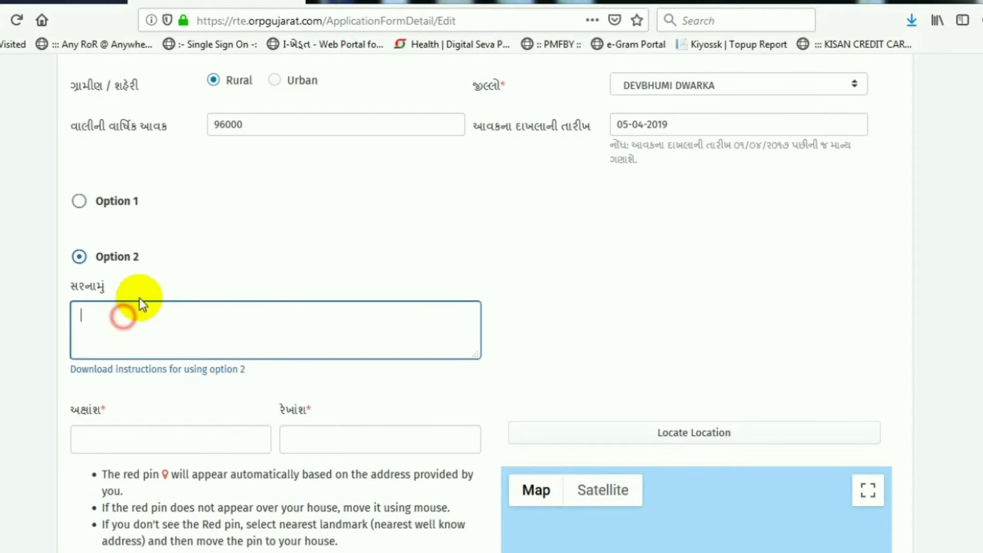
scroll(207, 316, "up", 2)
left_click(112, 283)
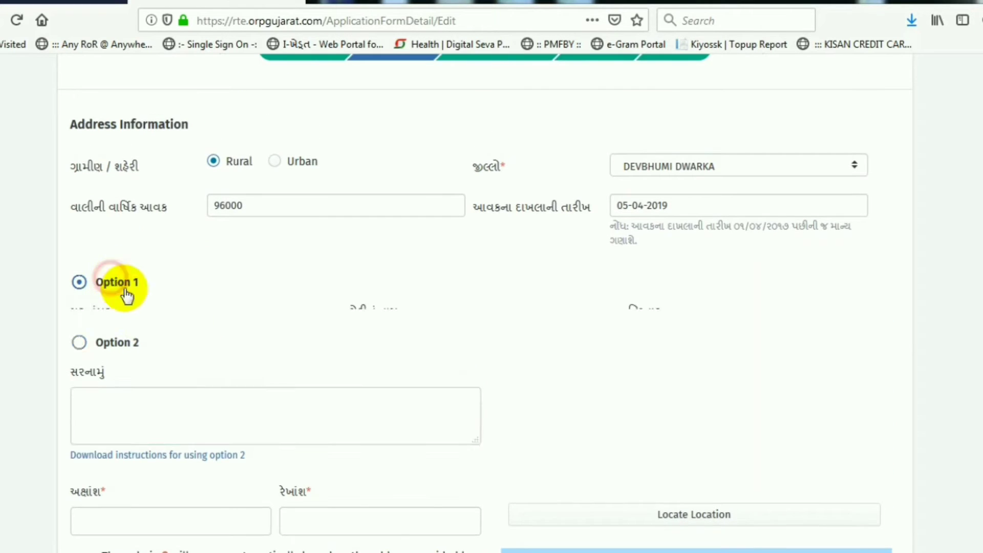
scroll(260, 344, "down", 2)
left_click(150, 256)
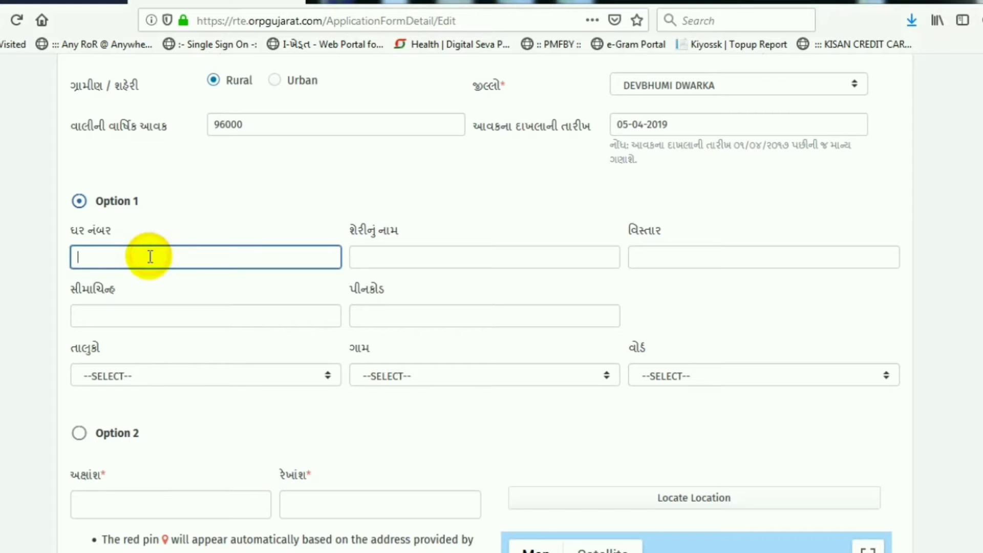
Step: Enter the house number and street name in the Option 1 address fields
key("Tab")
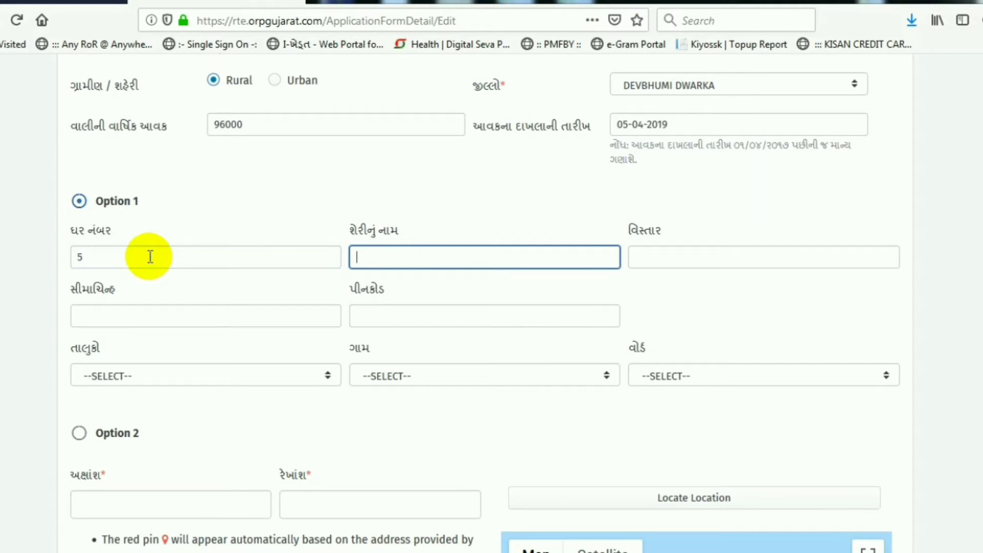
key("Tab")
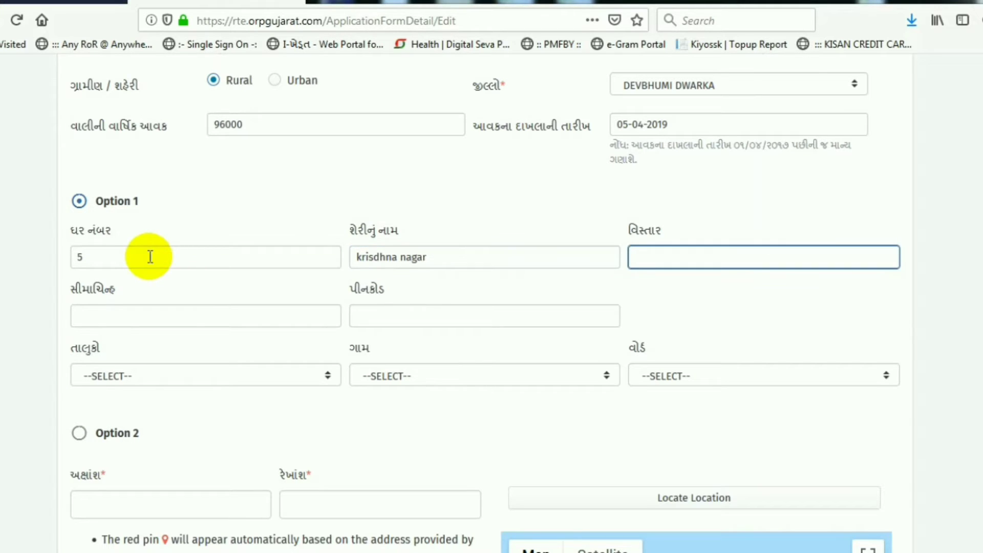
Step: Fill in the area, correcting the first entry, then the landmark and pincode
type("kaly")
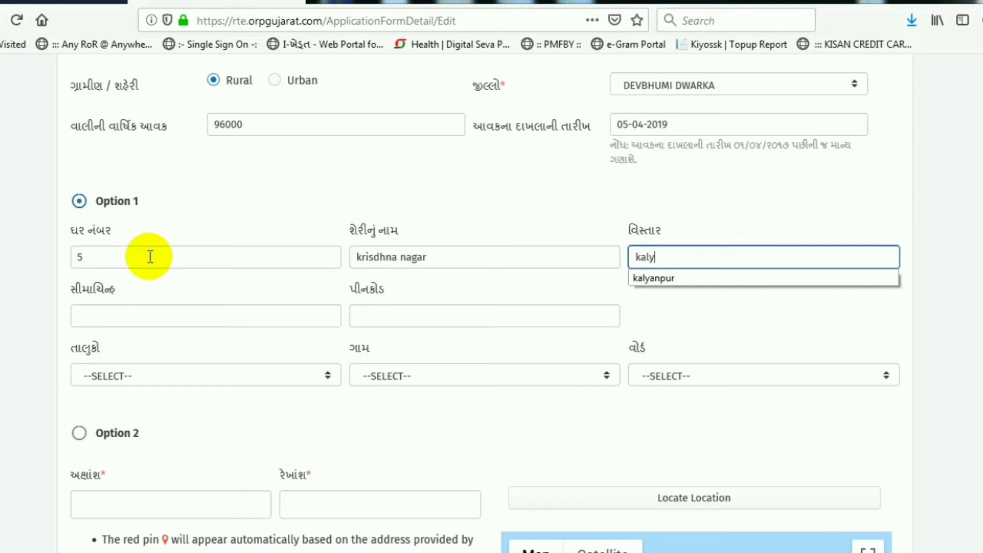
type("anpur")
key("Tab")
key("shift+Tab")
key("BackSpace")
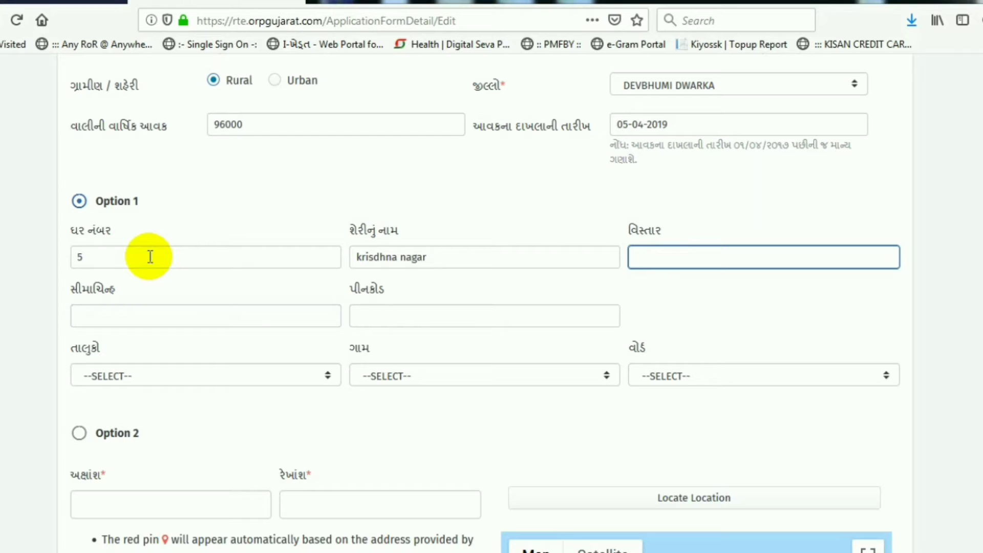
type("Khirasara")
key("Tab")
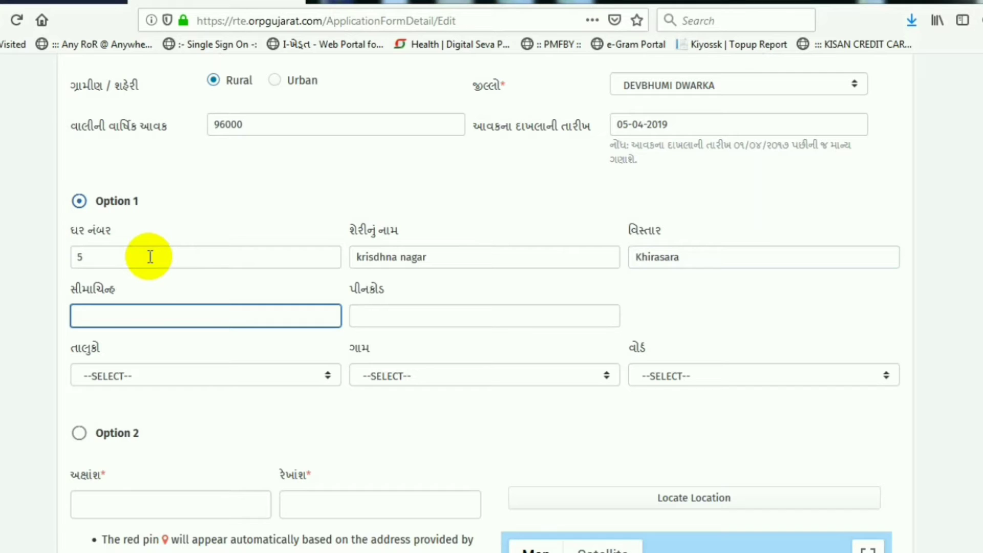
type("khirasara")
key("Tab")
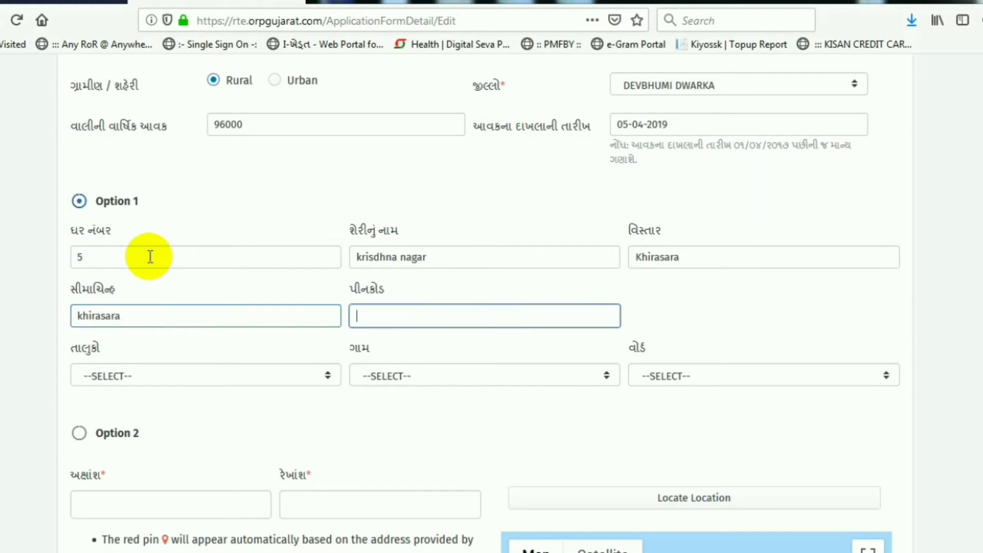
type("361325")
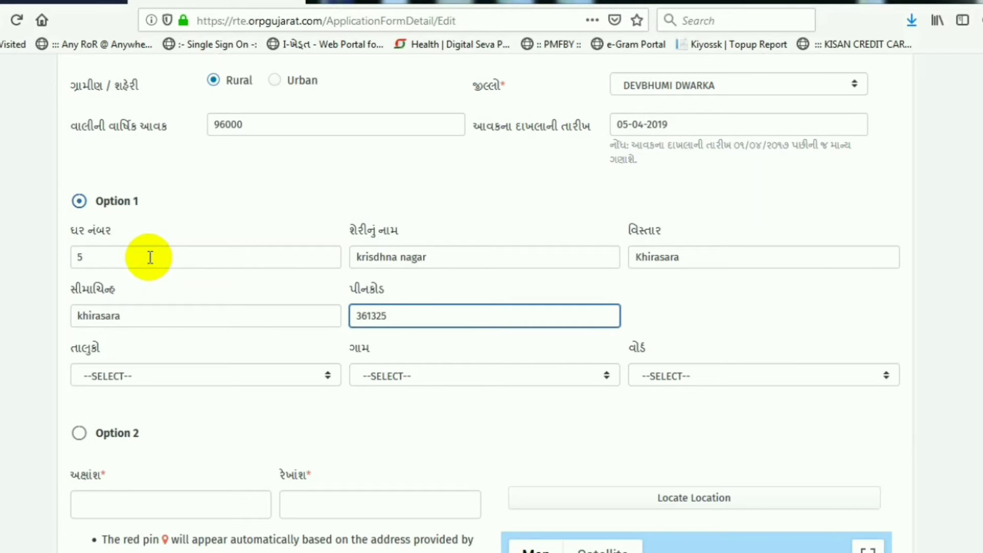
key("Tab")
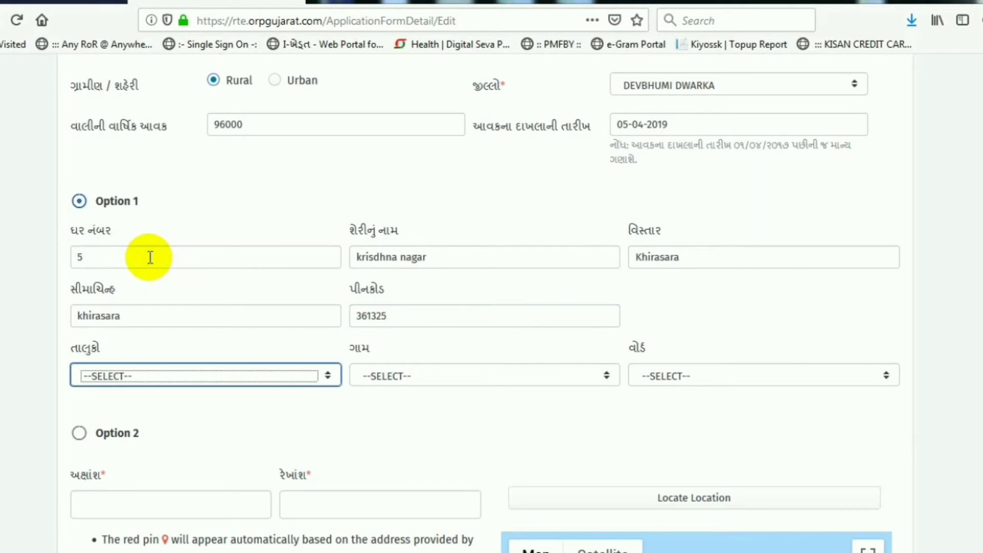
Step: Choose JAMKALYANPUR as the taluka and KHIRSARA as the village
left_click(177, 377)
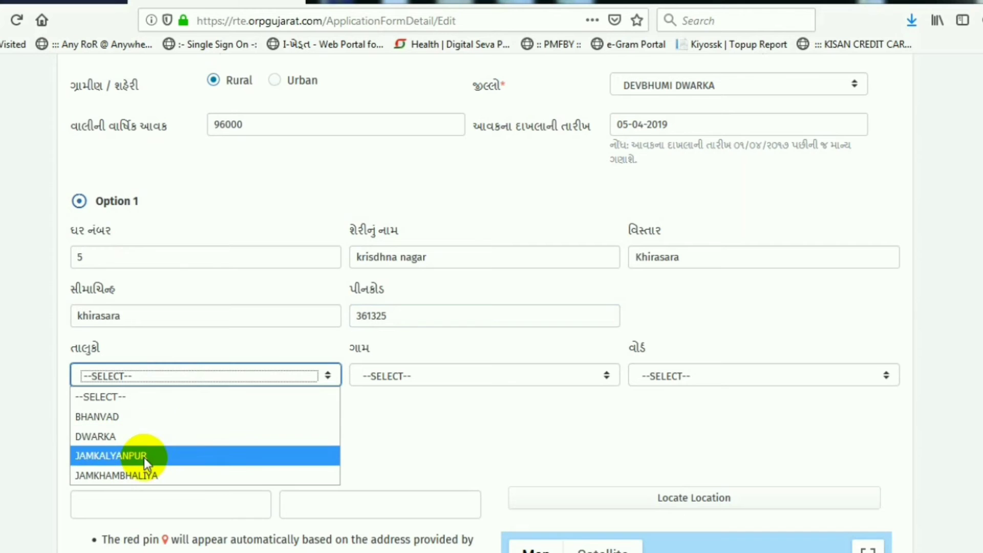
left_click(144, 459)
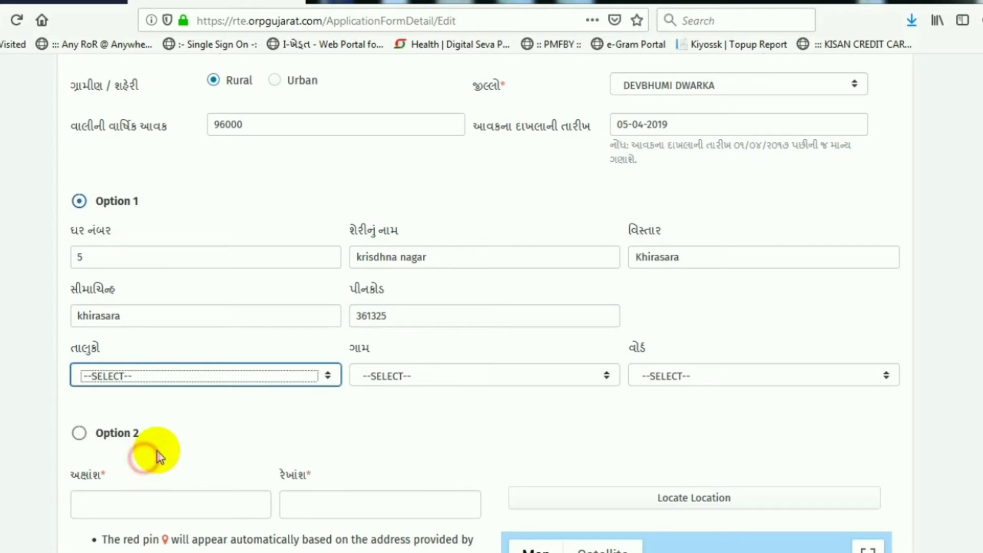
left_click(420, 375)
key("k")
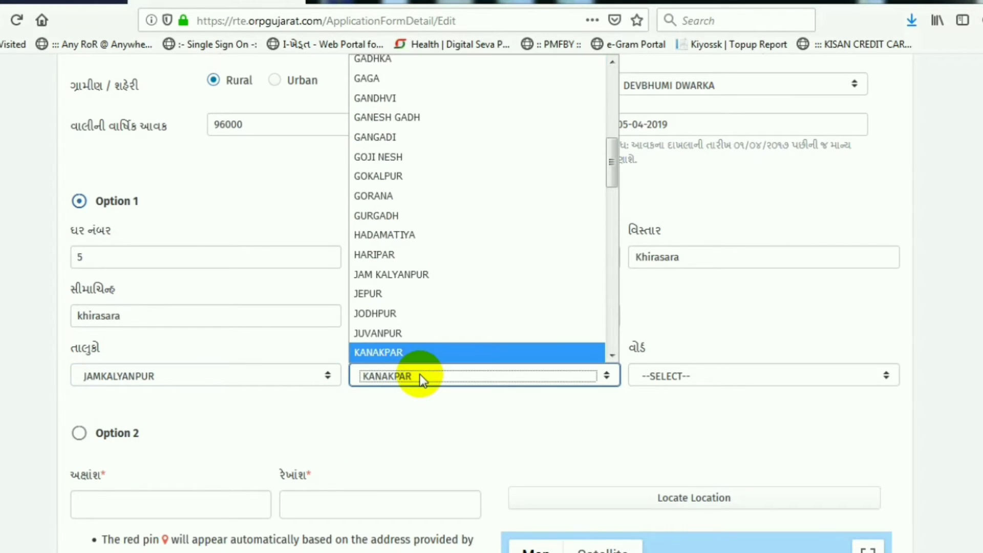
key("k")
key("k")
key("k")
key("k")
key("k")
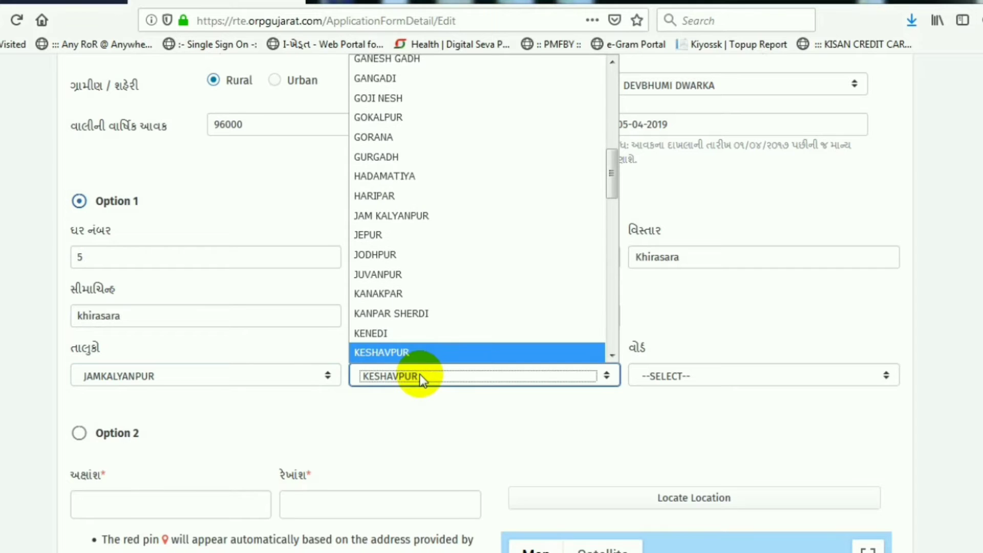
key("k")
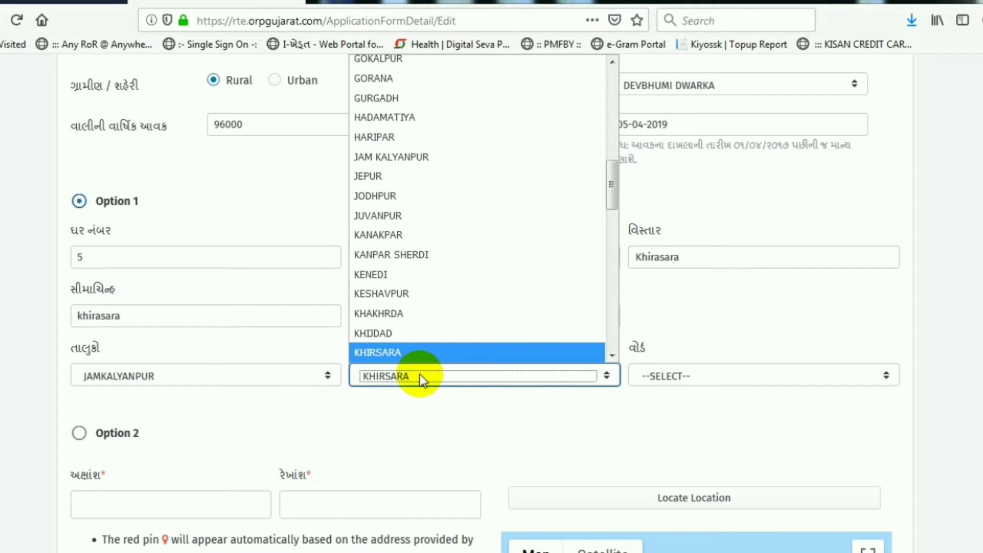
key("Return")
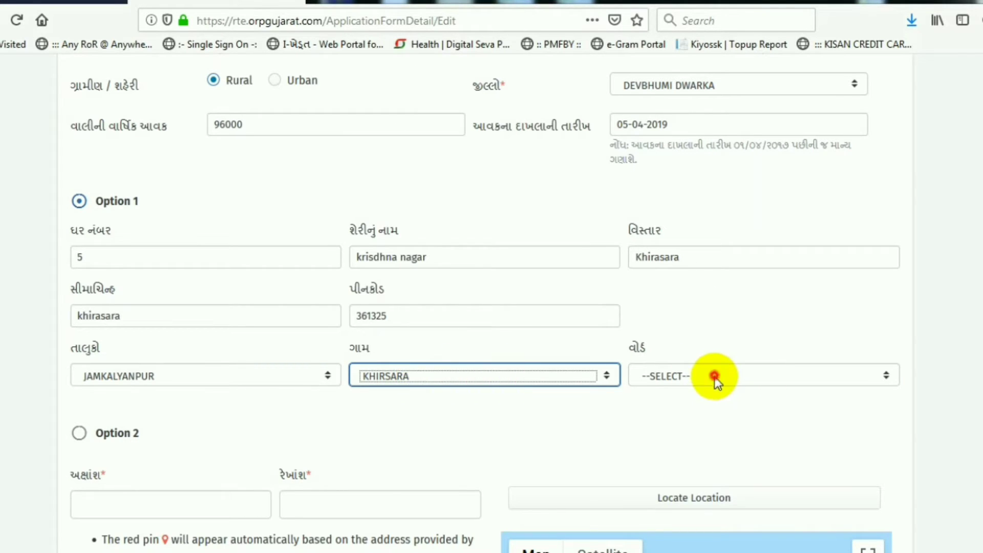
Step: Select KHIRSHARA WARD-1 as the ward
left_click(715, 376)
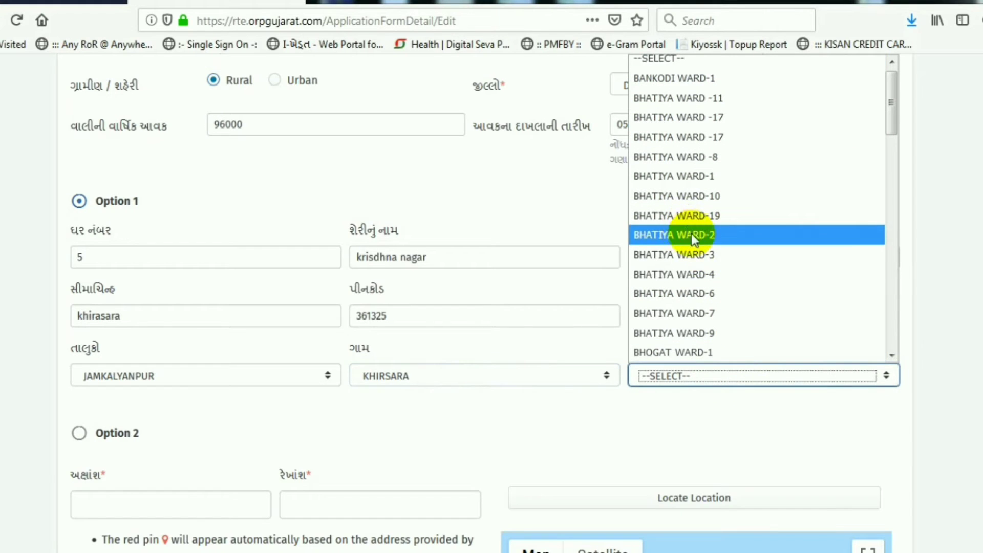
scroll(701, 238, "down", 6)
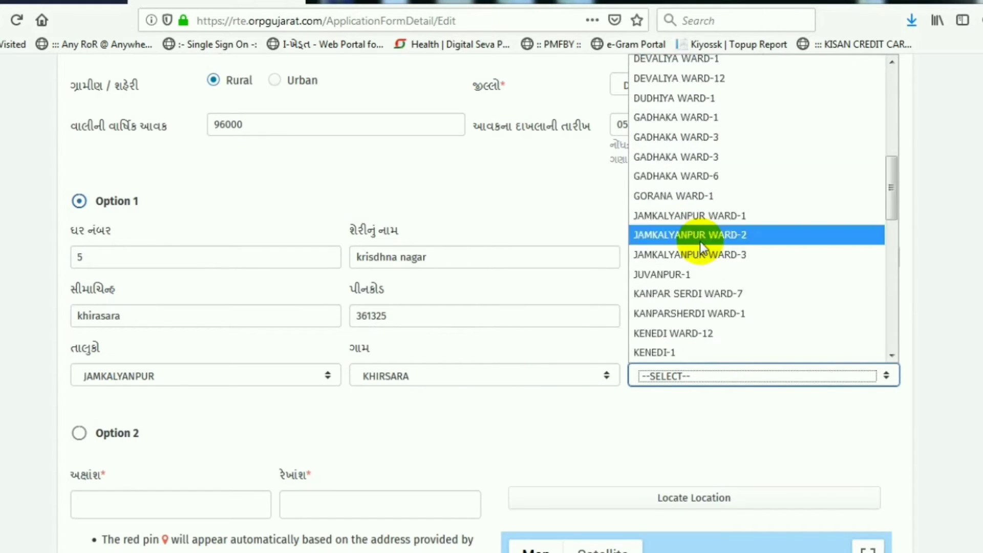
scroll(700, 243, "down", 9)
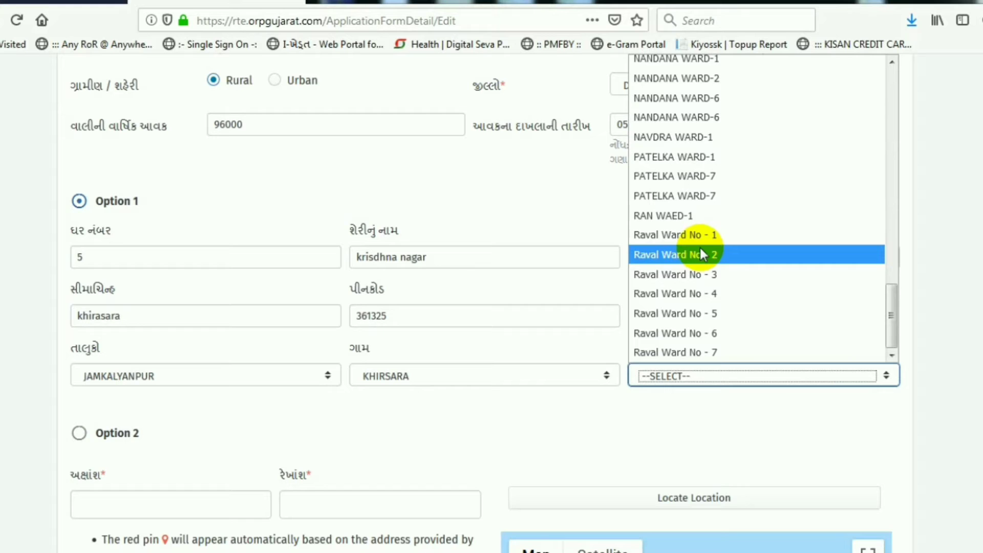
scroll(700, 251, "up", 4)
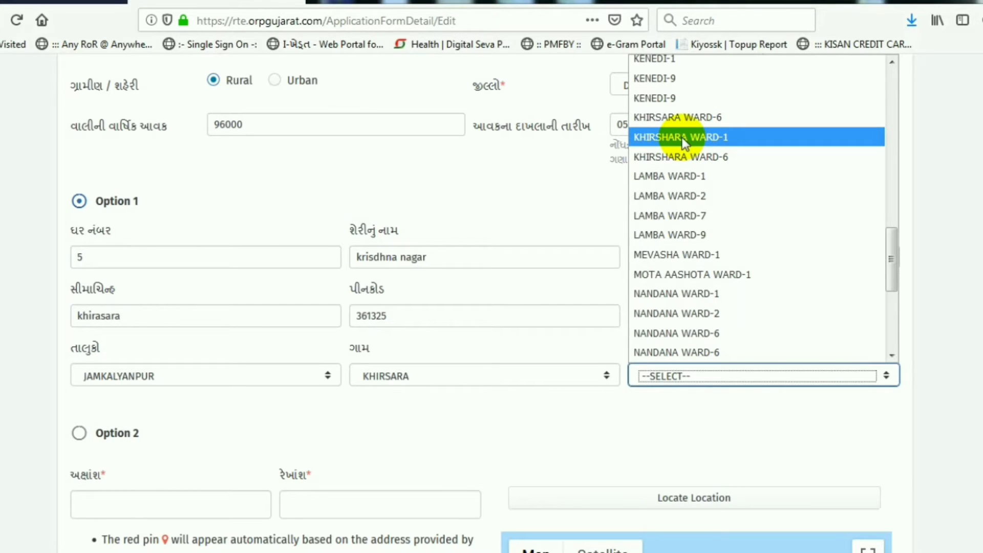
left_click(711, 138)
left_click(450, 405)
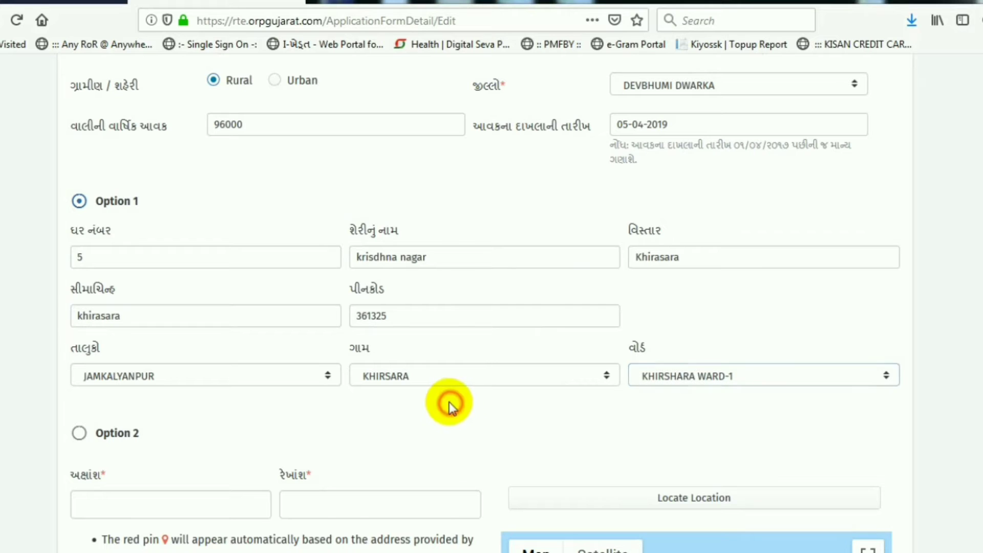
scroll(365, 416, "down", 3)
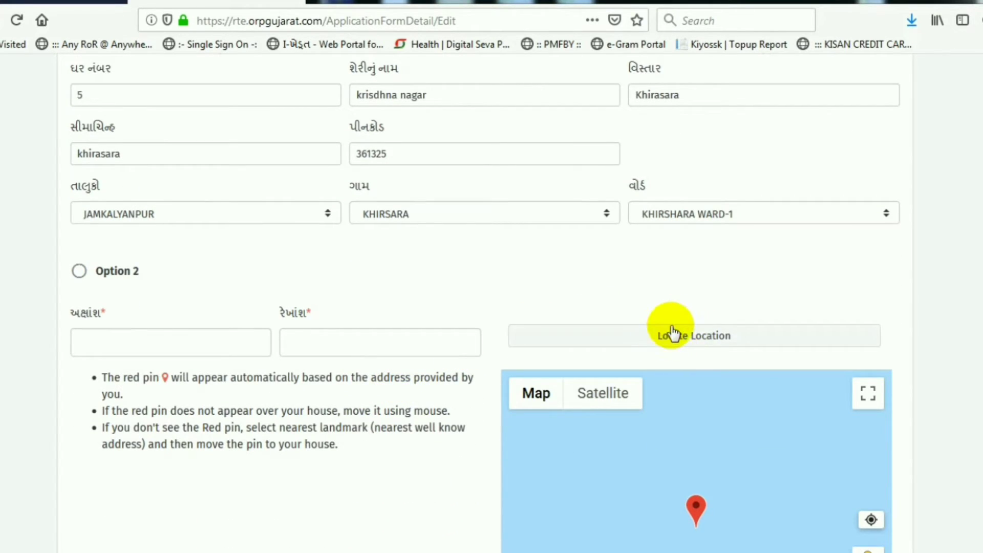
Step: Locate the address to auto-fill latitude 22.2396128 and longitude 70.65271140000004 on the map
left_click(670, 334)
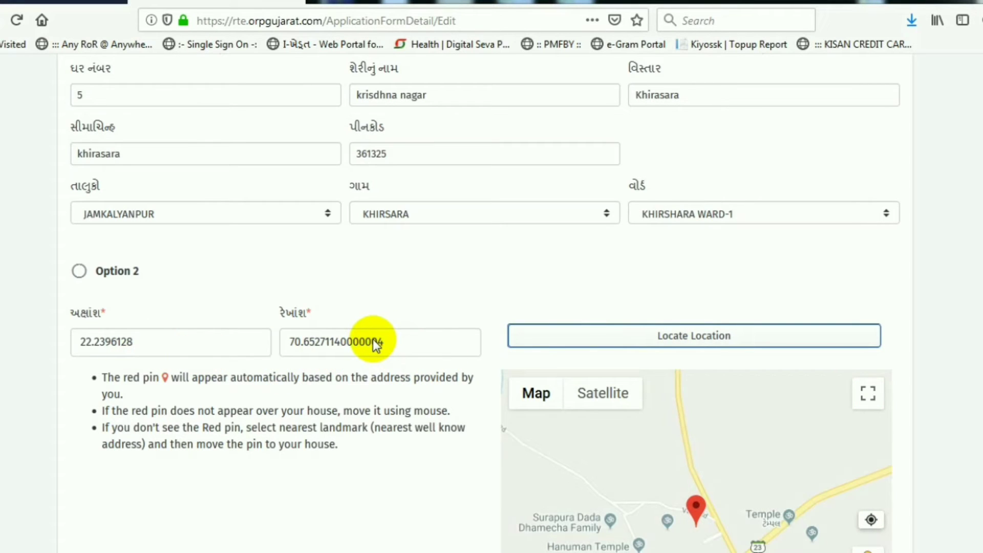
scroll(373, 340, "down", 2)
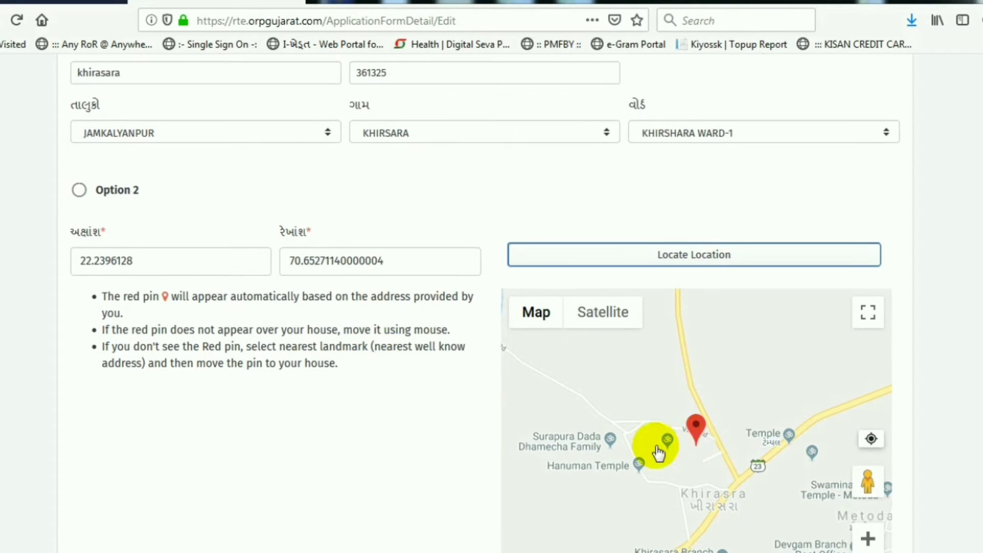
scroll(389, 437, "down", 1)
scroll(389, 438, "down", 6)
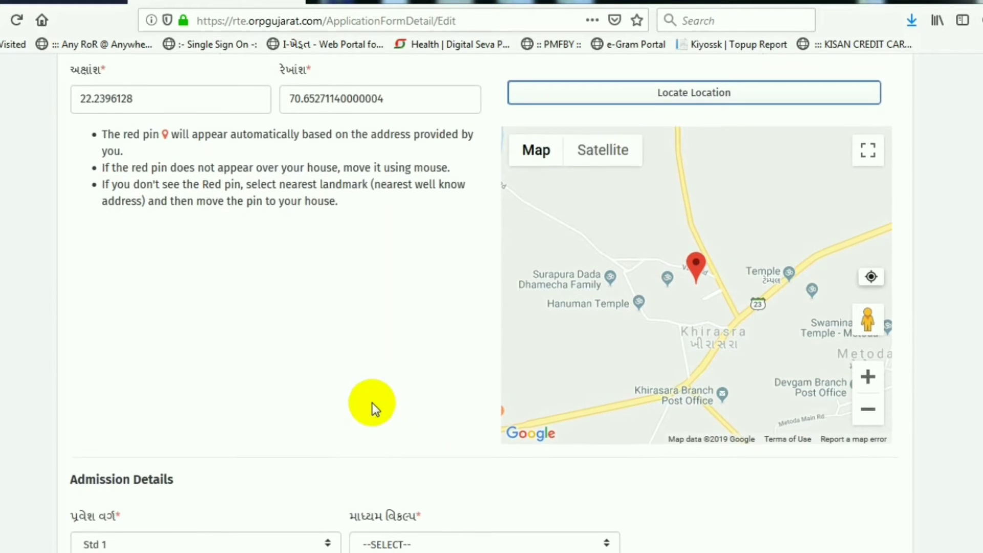
scroll(223, 376, "down", 2)
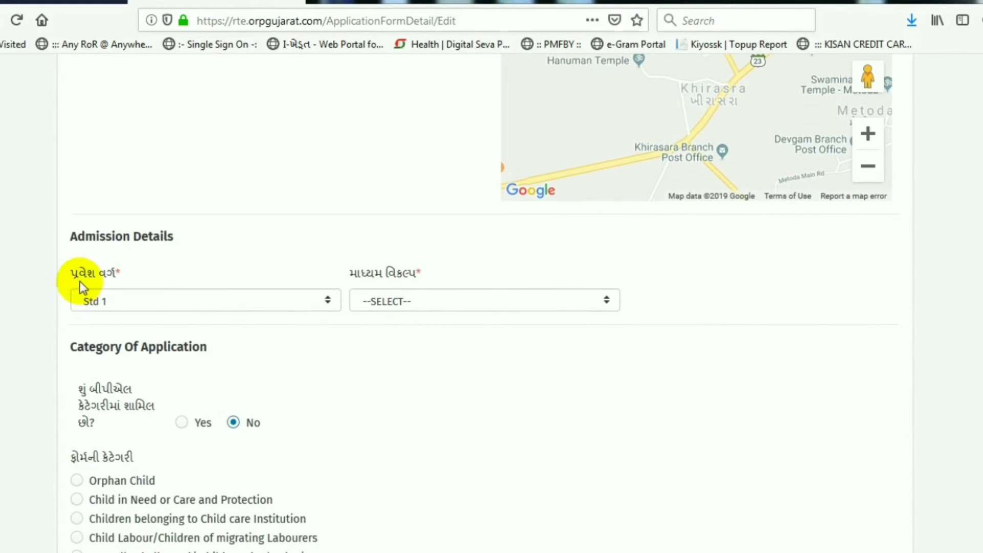
Step: Set the teaching medium to GUJARATI
left_click_drag(68, 275, 128, 276)
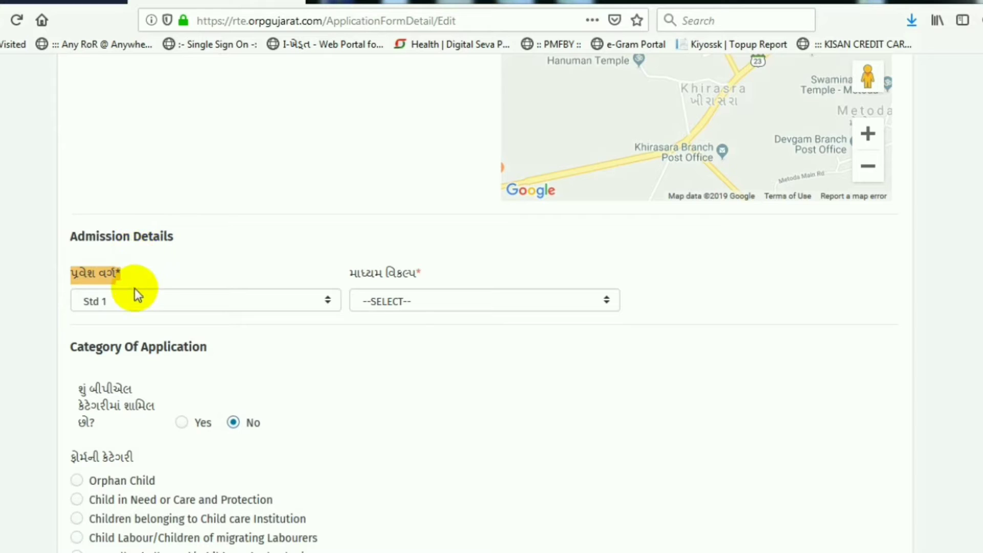
left_click(128, 302)
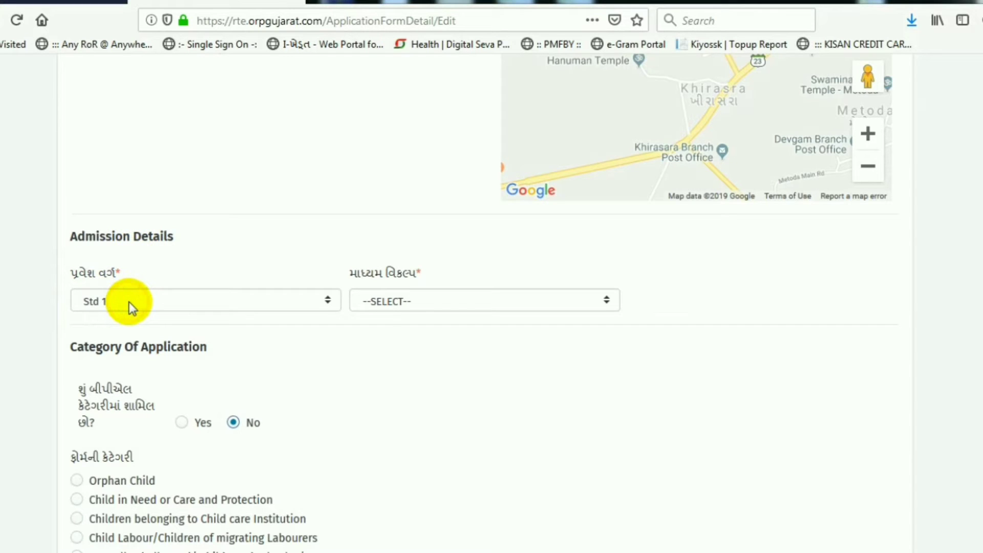
left_click(428, 302)
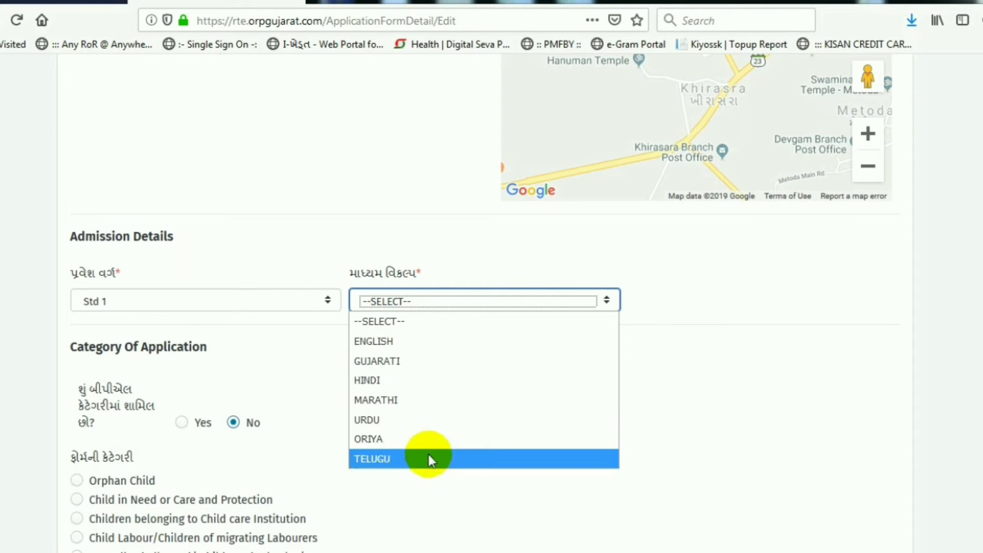
left_click(414, 361)
scroll(294, 374, "down", 3)
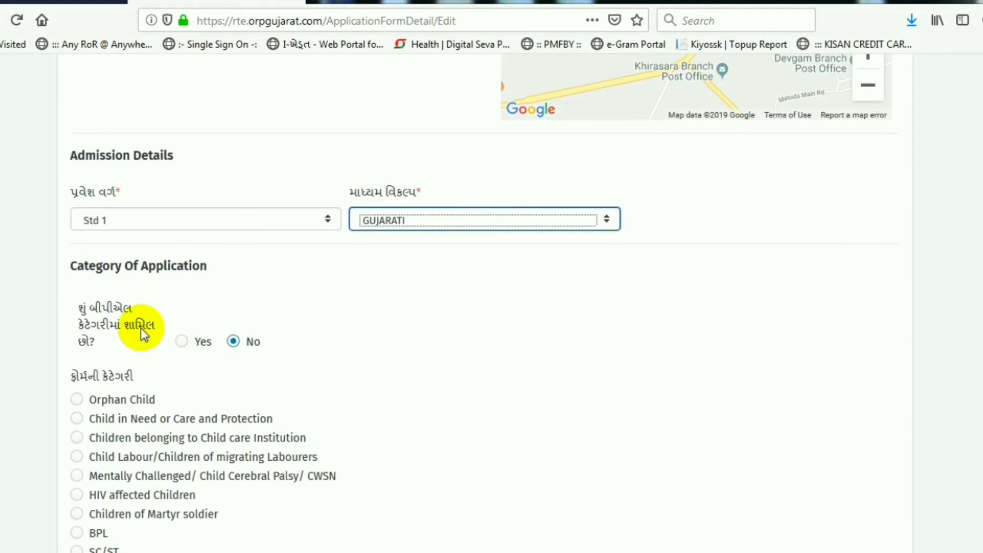
Step: Mark the category as SEBC/OBC with NDNT left at No, and save the form
left_click_drag(87, 315, 149, 337)
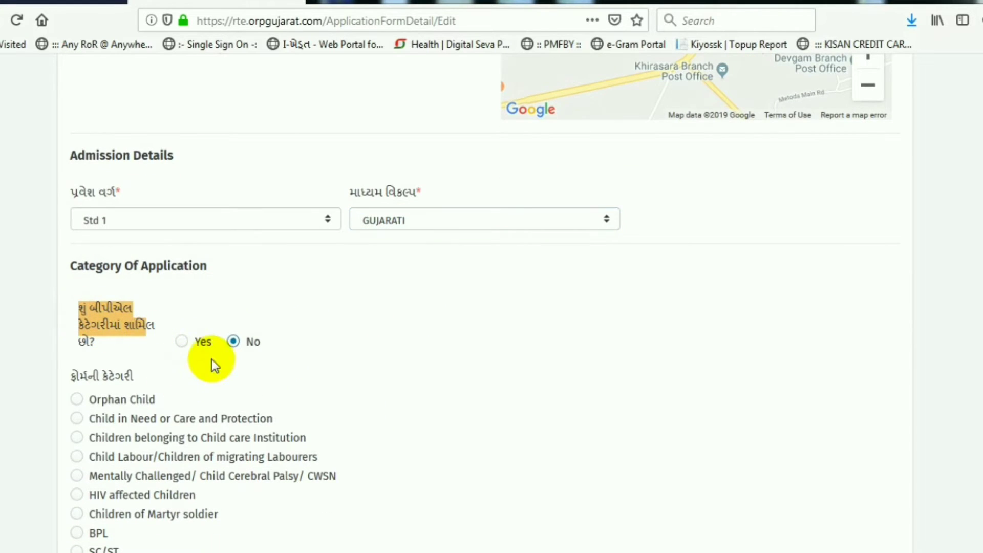
scroll(146, 345, "down", 3)
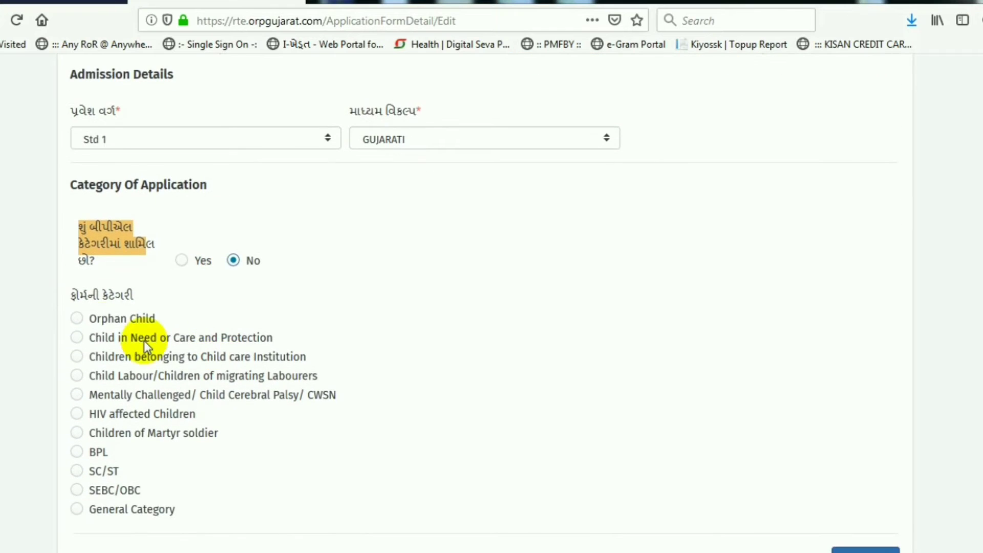
left_click_drag(62, 296, 148, 294)
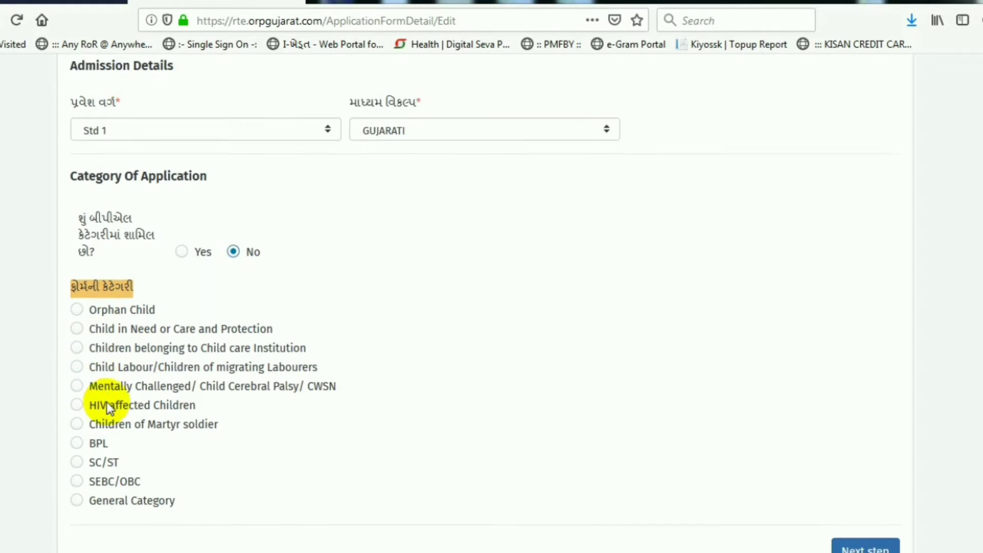
scroll(115, 405, "down", 3)
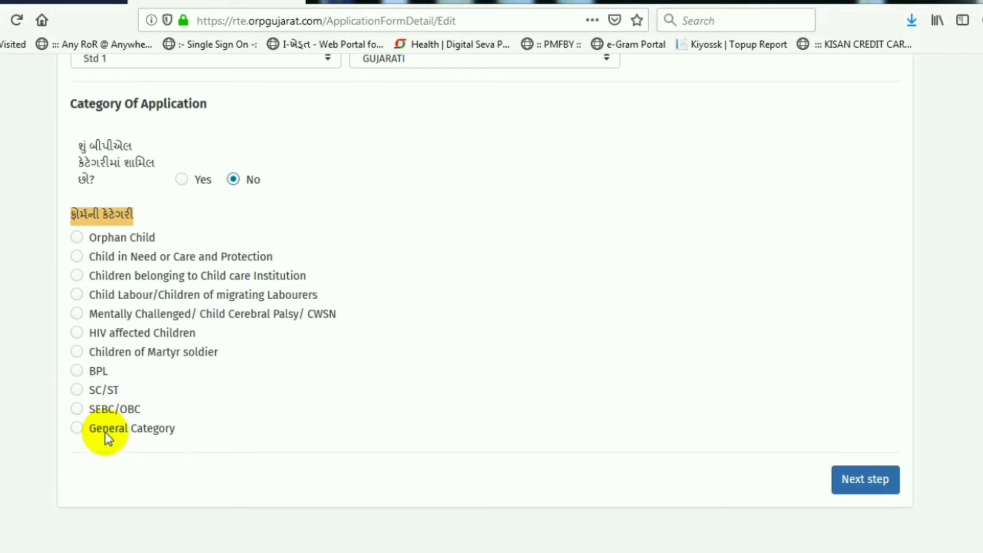
left_click(77, 409)
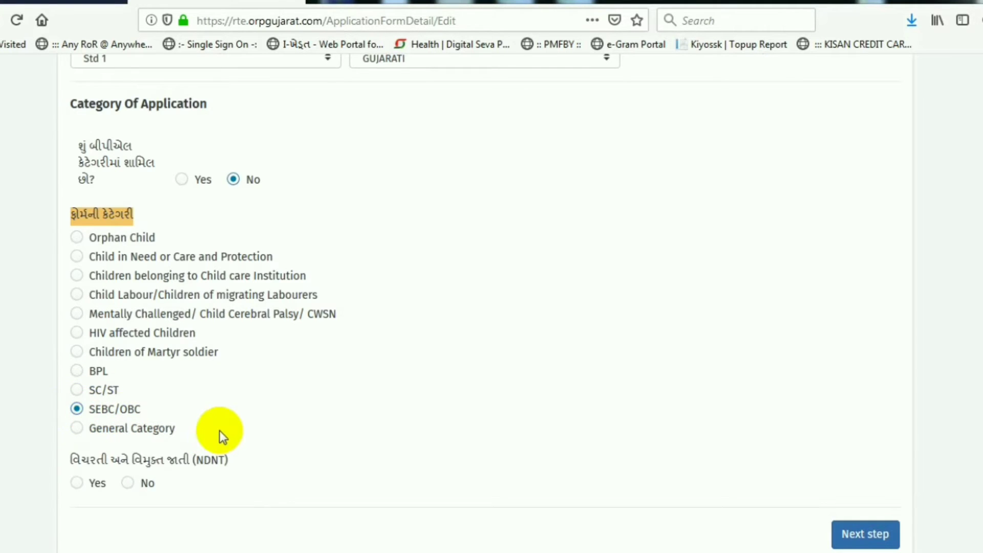
scroll(219, 431, "down", 3)
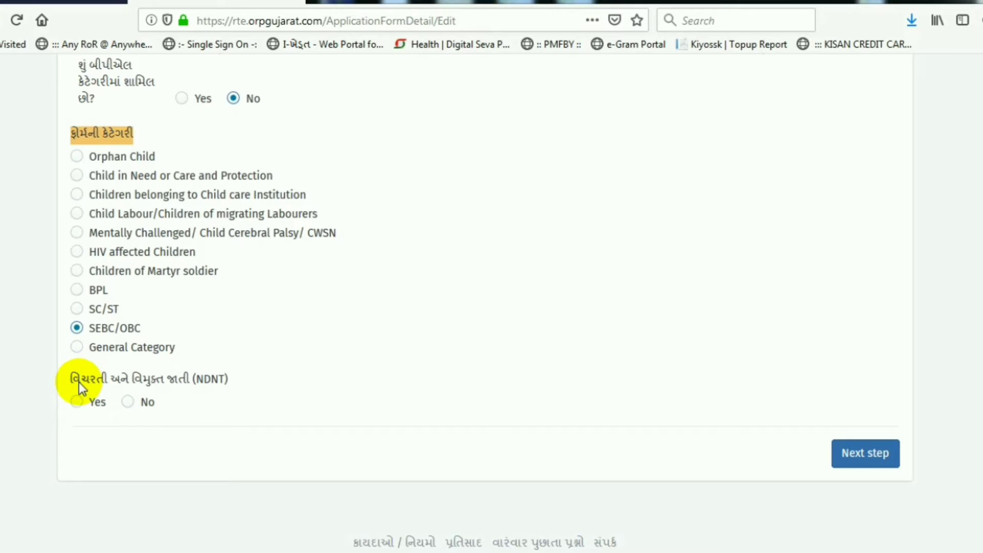
left_click_drag(80, 380, 221, 384)
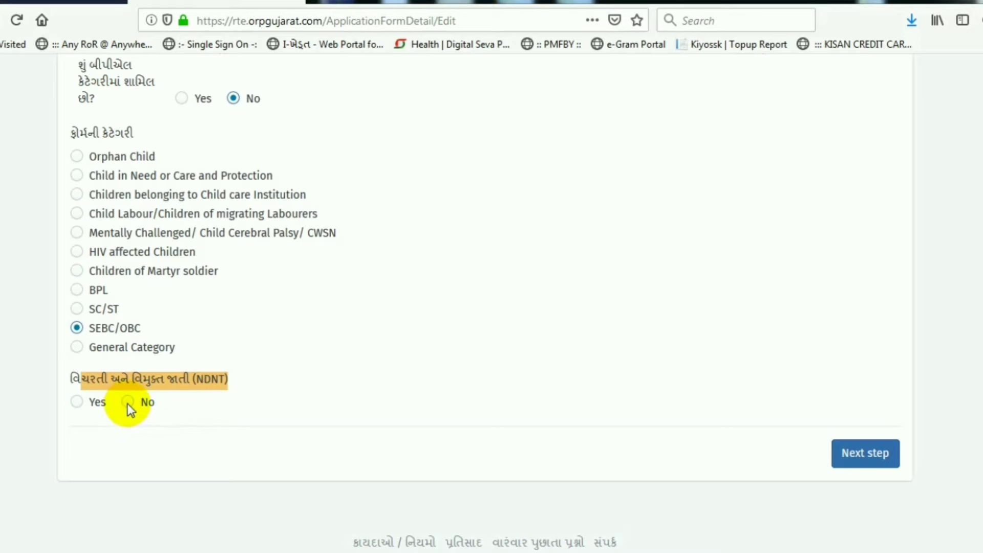
left_click(417, 439)
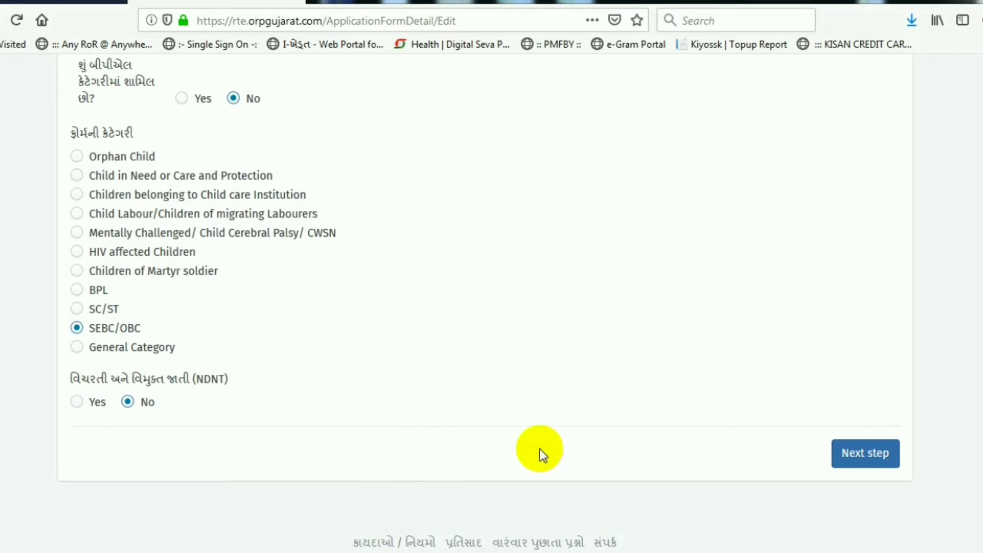
left_click(878, 452)
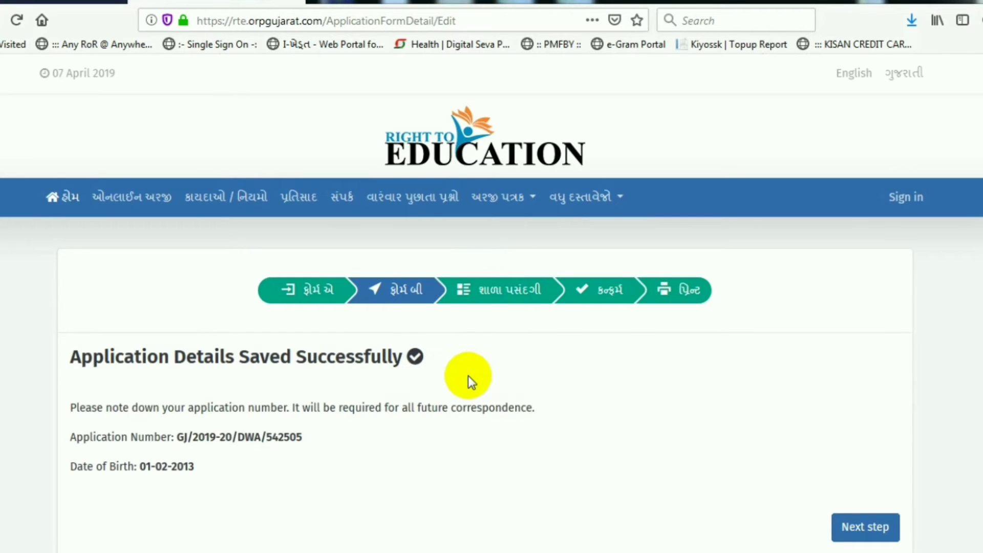
Step: Select and copy the issued application number from the success page
scroll(436, 369, "down", 3)
scroll(399, 363, "down", 1)
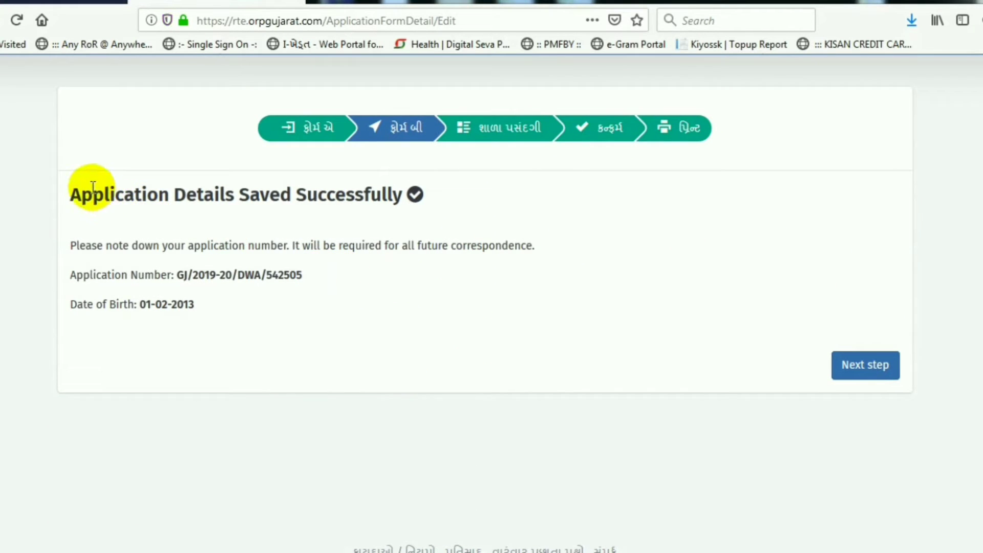
left_click_drag(88, 185, 396, 194)
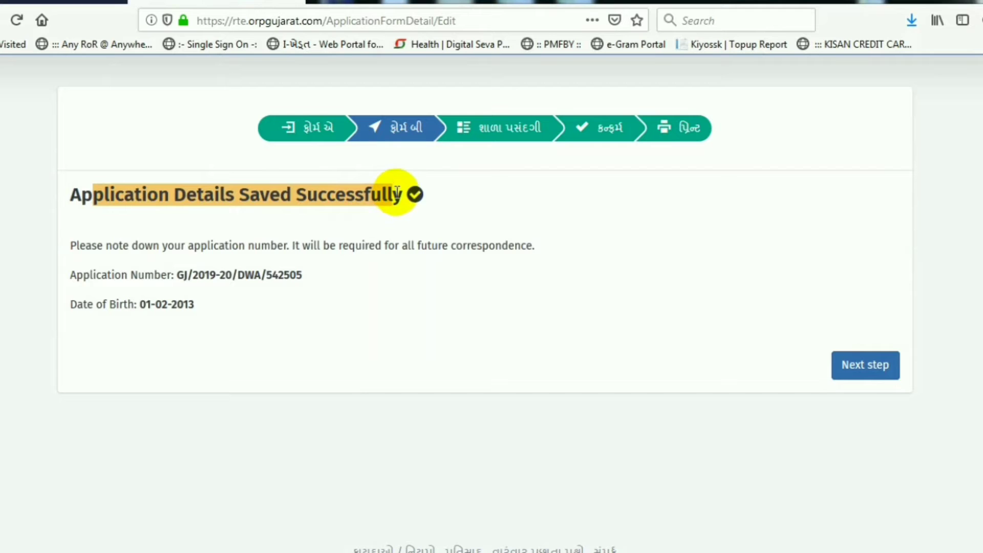
left_click_drag(176, 275, 303, 275)
key("ctrl+c")
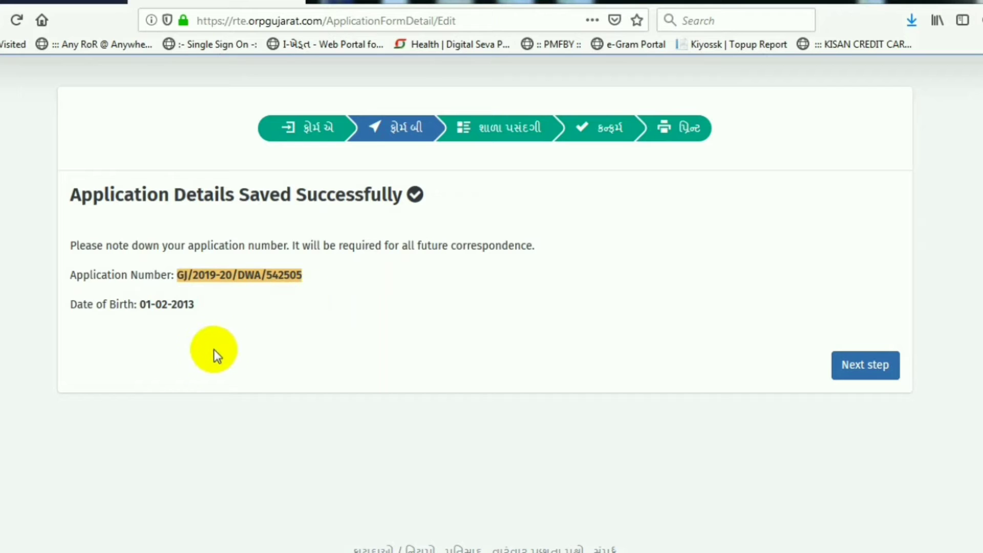
key("super")
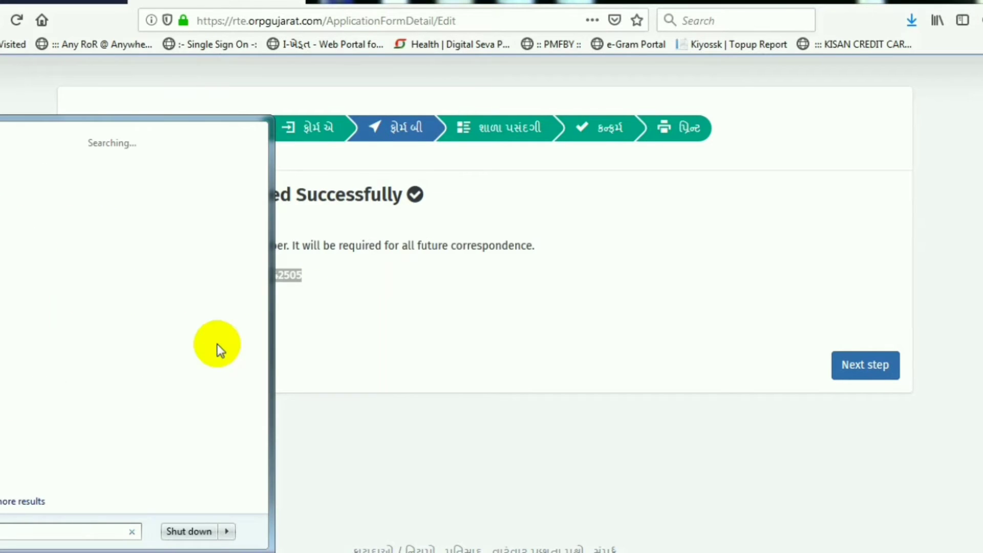
Step: Paste the application number and the child's date of birth into a new Notepad note, on separate lines
key("Return")
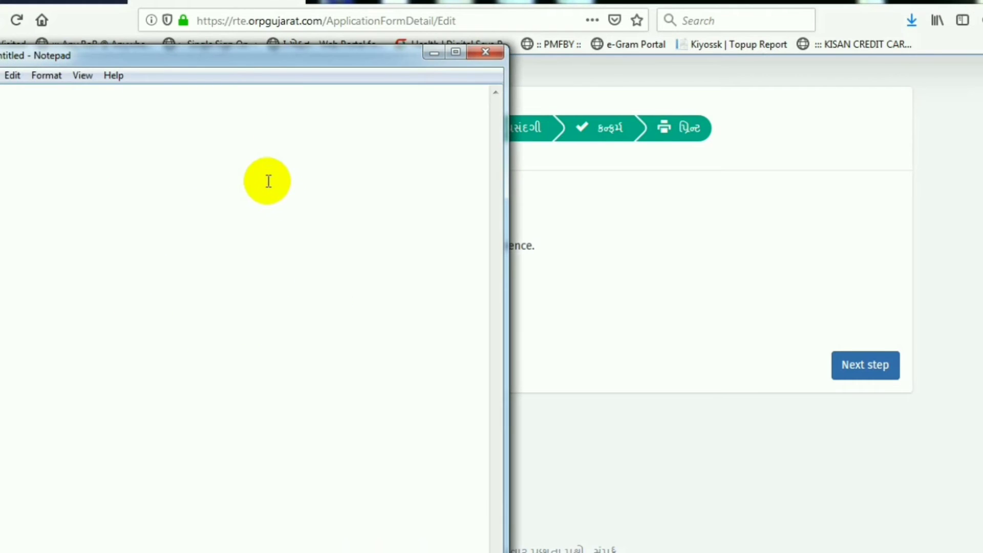
key("ctrl+v")
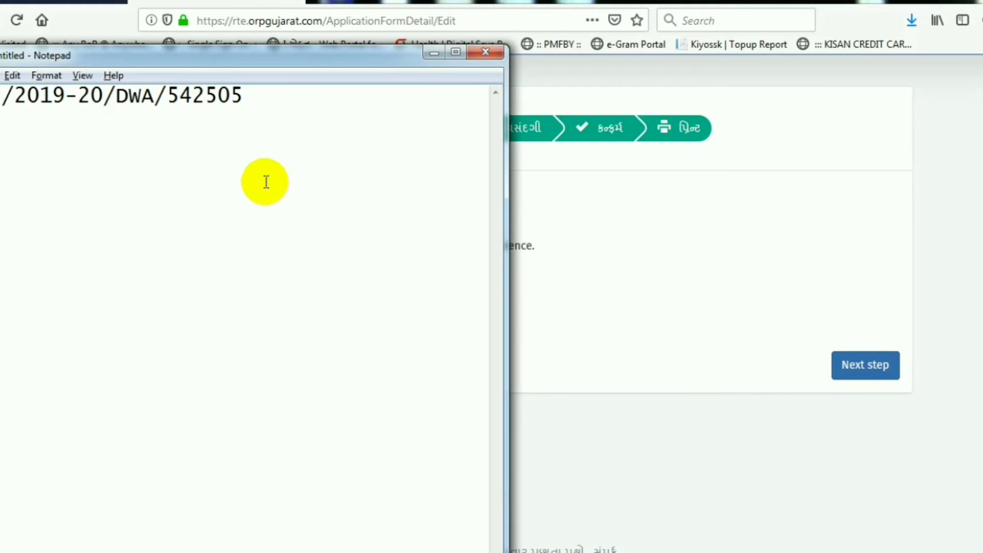
key("alt+Tab")
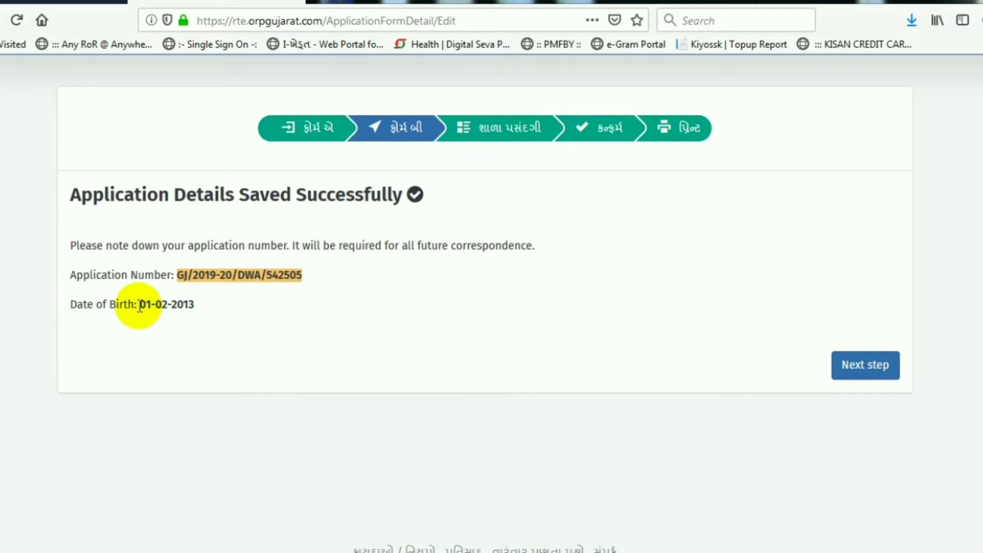
left_click_drag(139, 305, 195, 306)
key("ctrl+c")
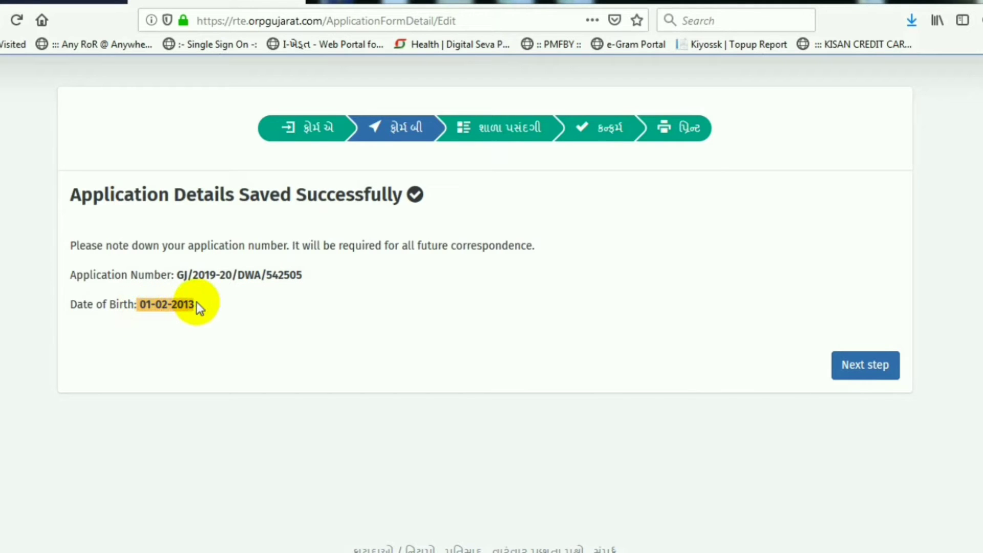
key("alt+Tab")
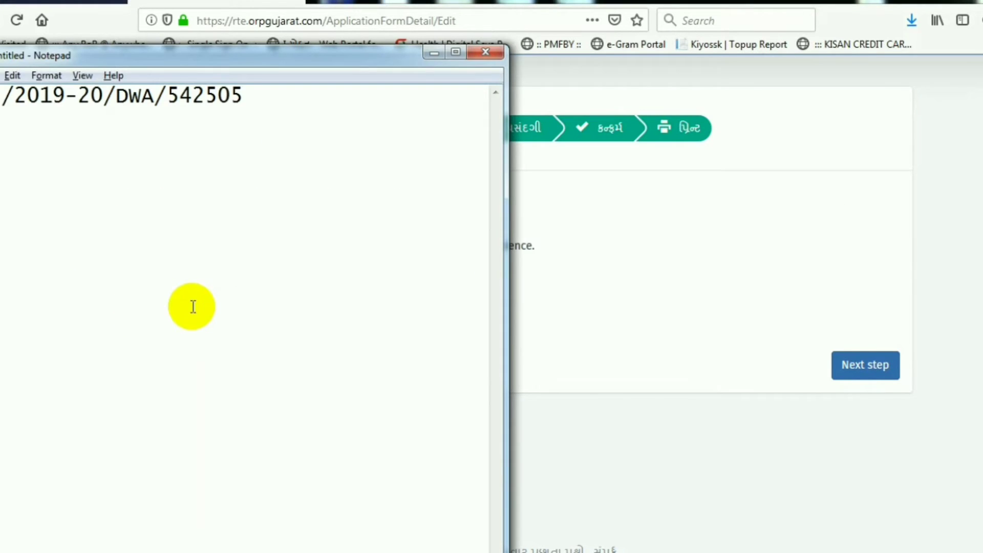
key("Return")
key("ctrl+v")
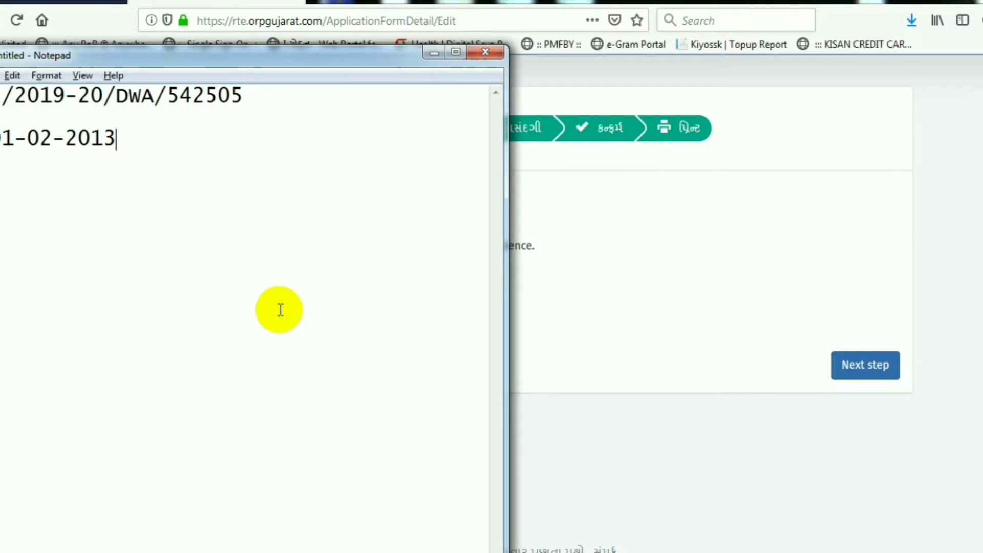
key("alt+Tab")
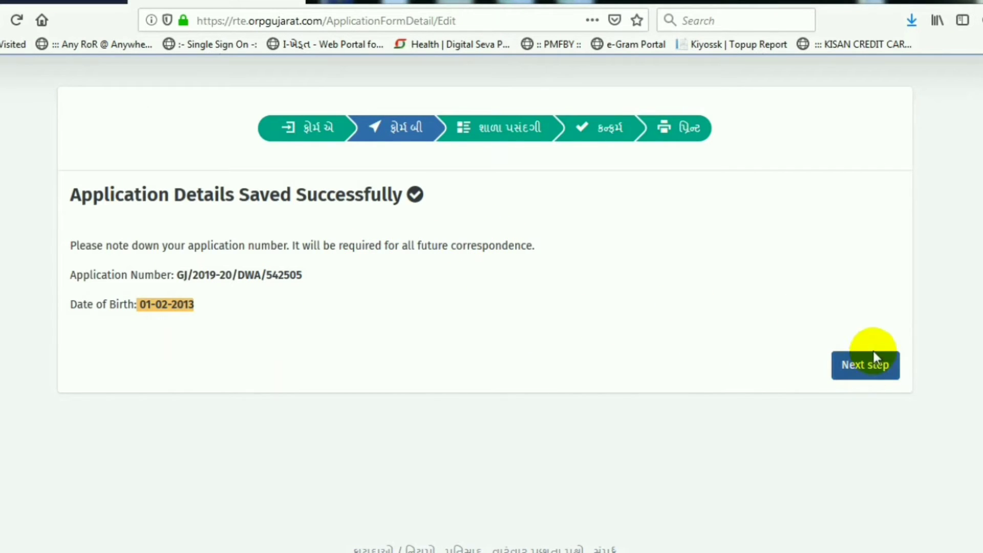
Step: Go to the school preference step and review the notice and nearby schools table
left_click(866, 365)
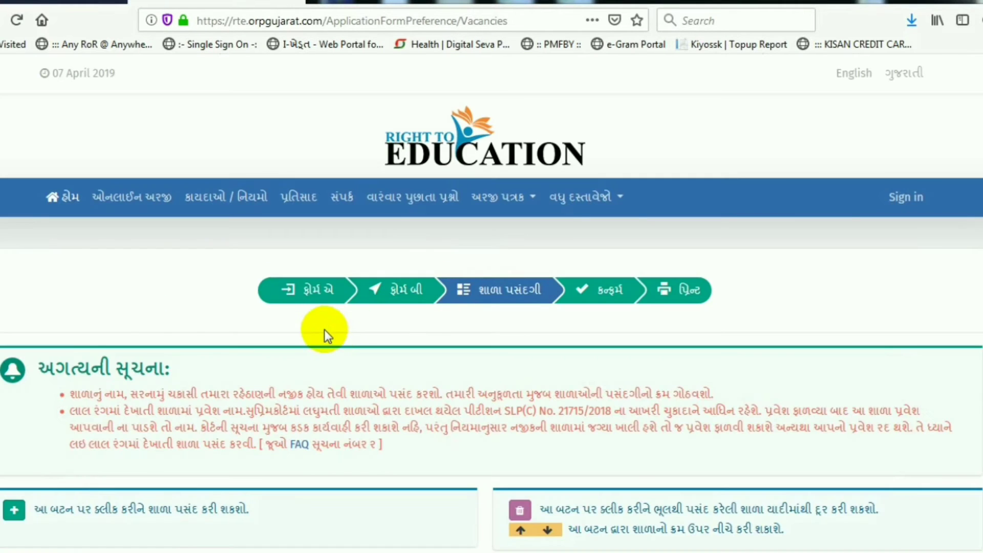
scroll(324, 332, "down", 3)
scroll(304, 316, "down", 2)
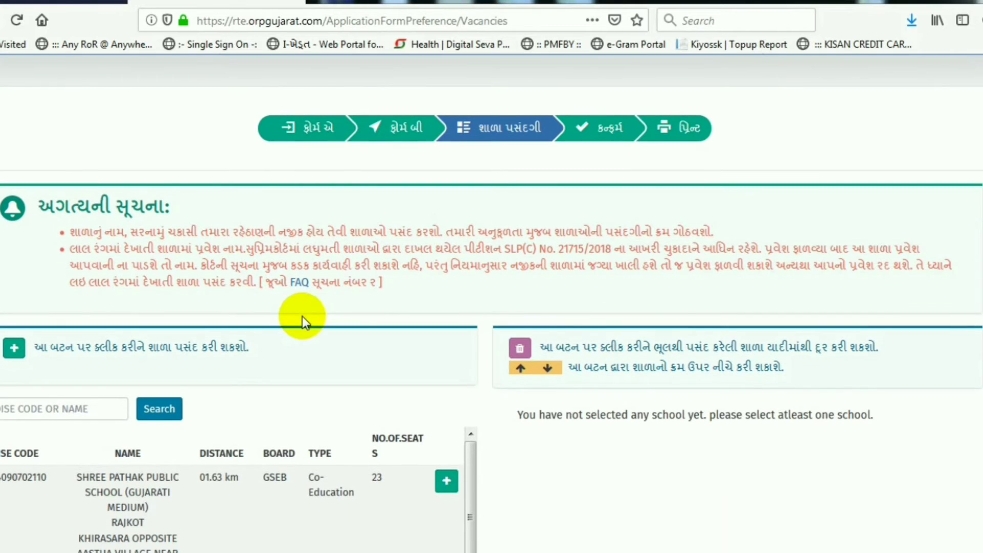
scroll(275, 307, "down", 2)
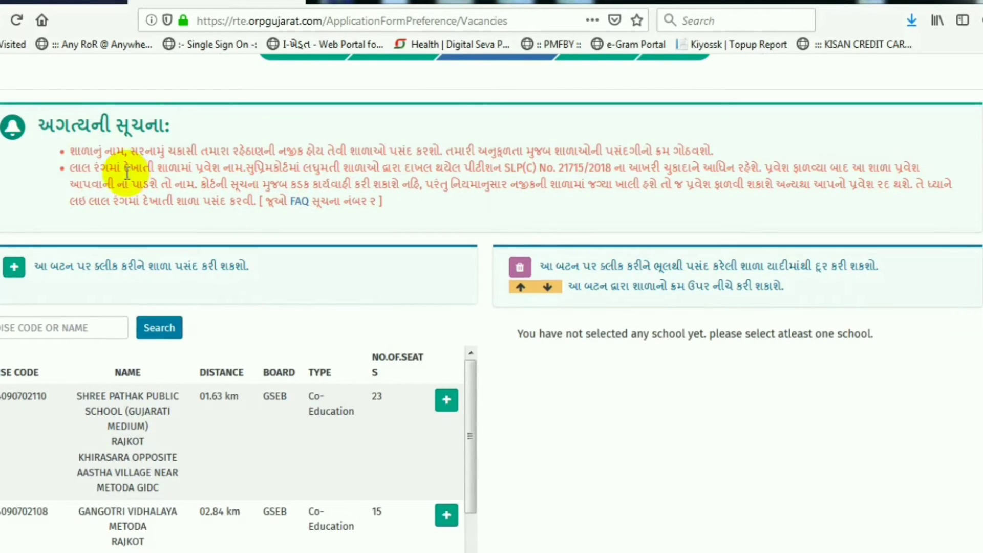
left_click_drag(71, 143, 421, 205)
left_click(406, 182)
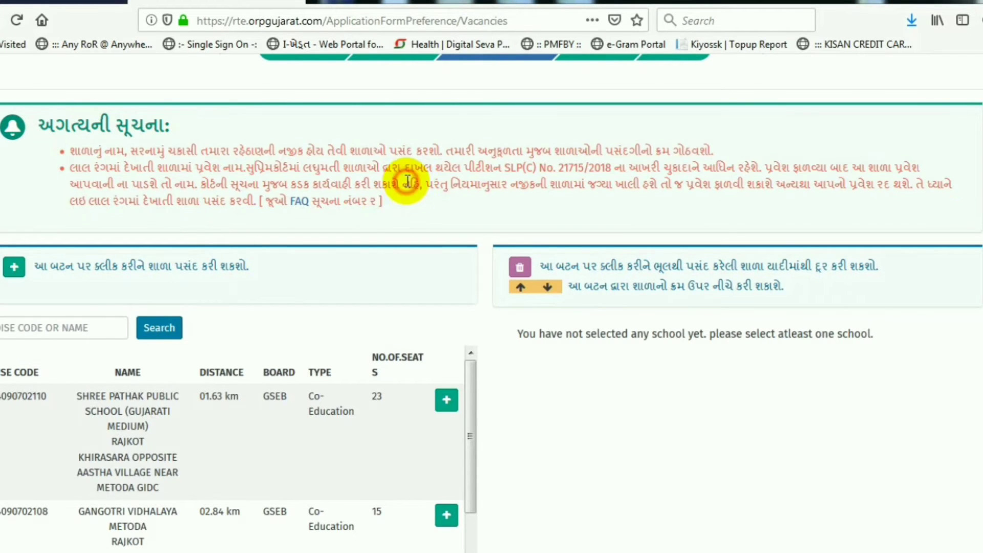
scroll(369, 218, "down", 2)
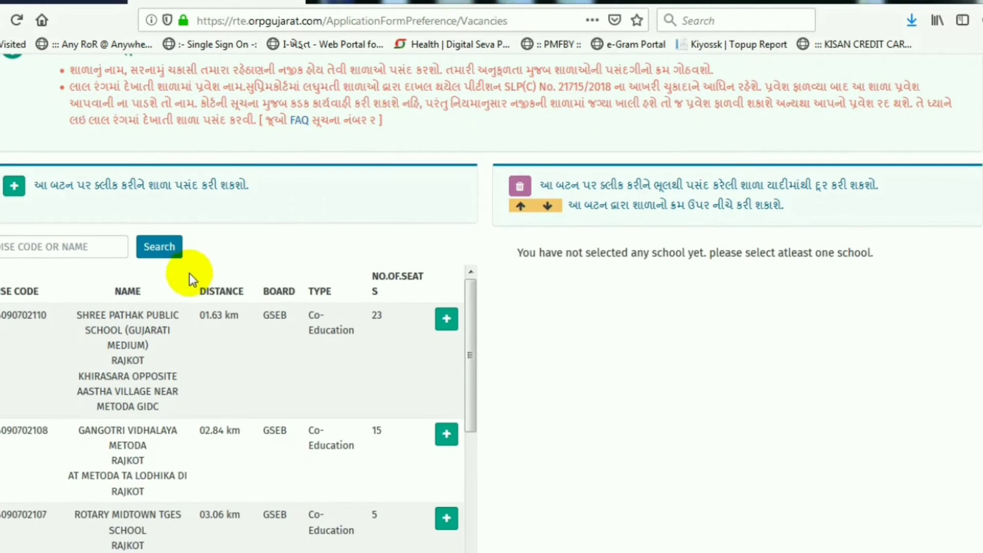
scroll(190, 274, "down", 2)
scroll(209, 337, "up", 2)
scroll(601, 389, "down", 1)
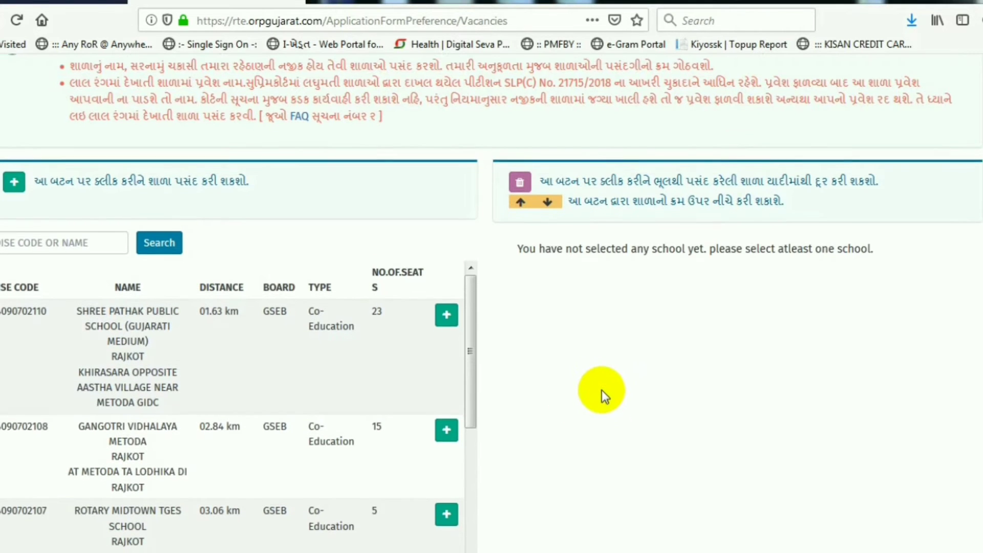
scroll(601, 389, "down", 1)
scroll(165, 314, "up", 2)
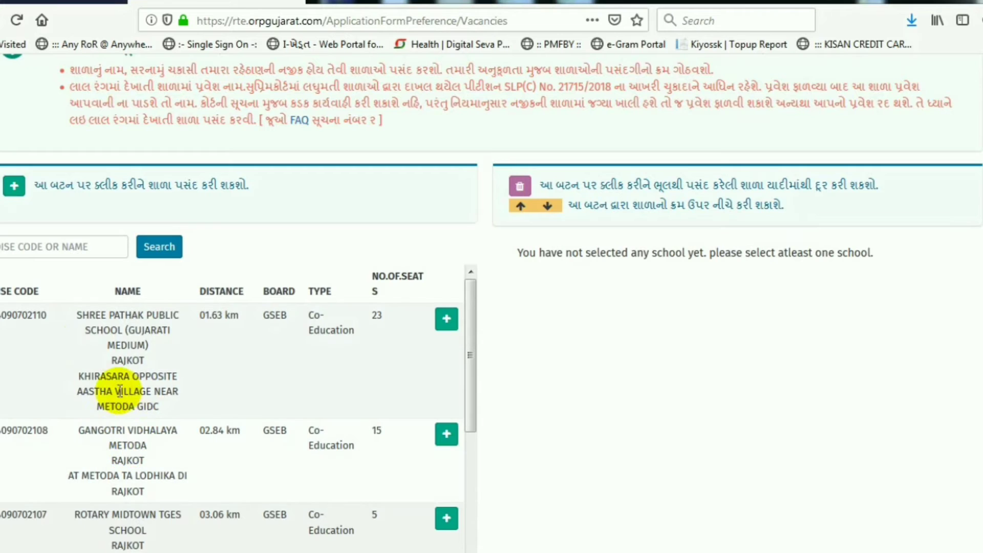
scroll(127, 463, "down", 2)
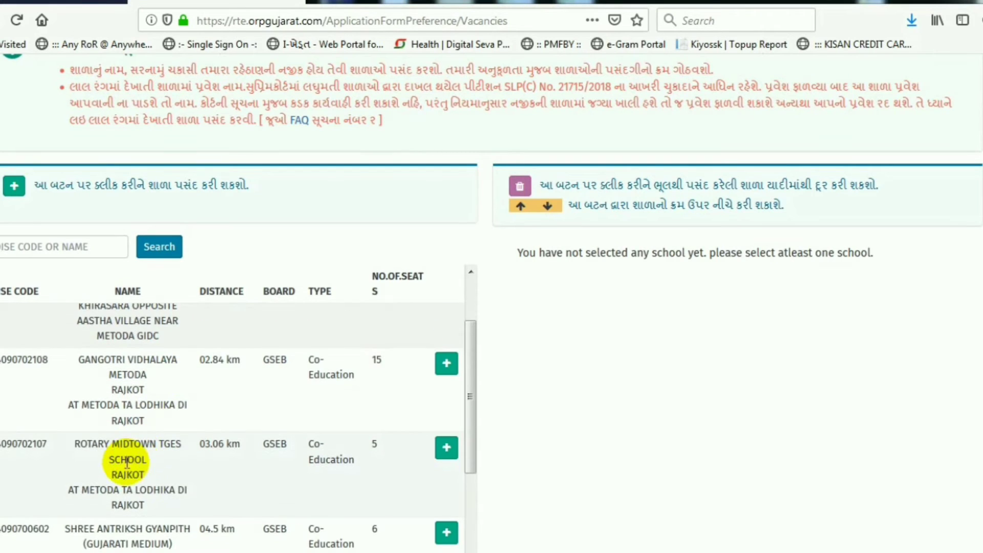
left_click_drag(75, 443, 149, 460)
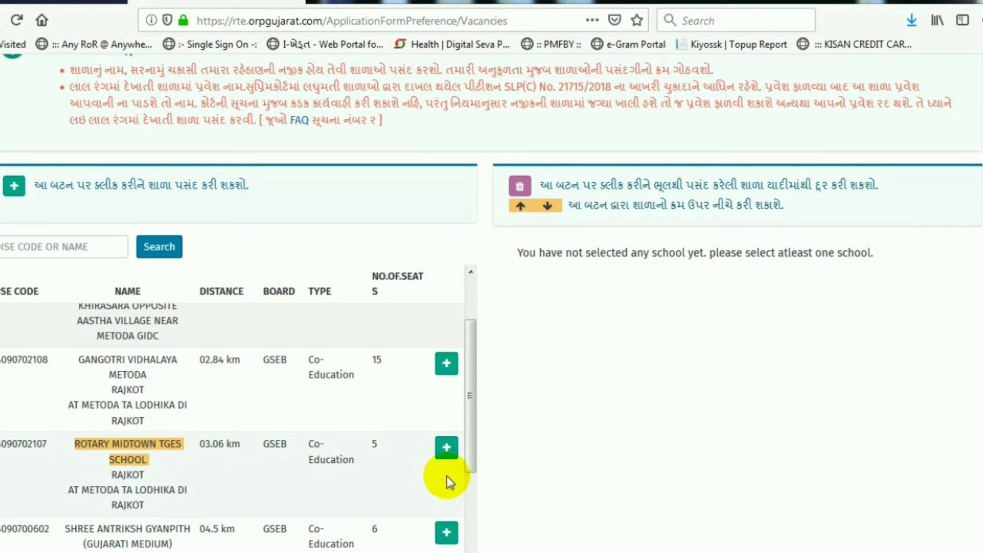
Step: Add ROTARY MIDTOWN TGES SCHOOL and BHAARTIYA VIDHYALAY to the chosen schools
left_click(447, 448)
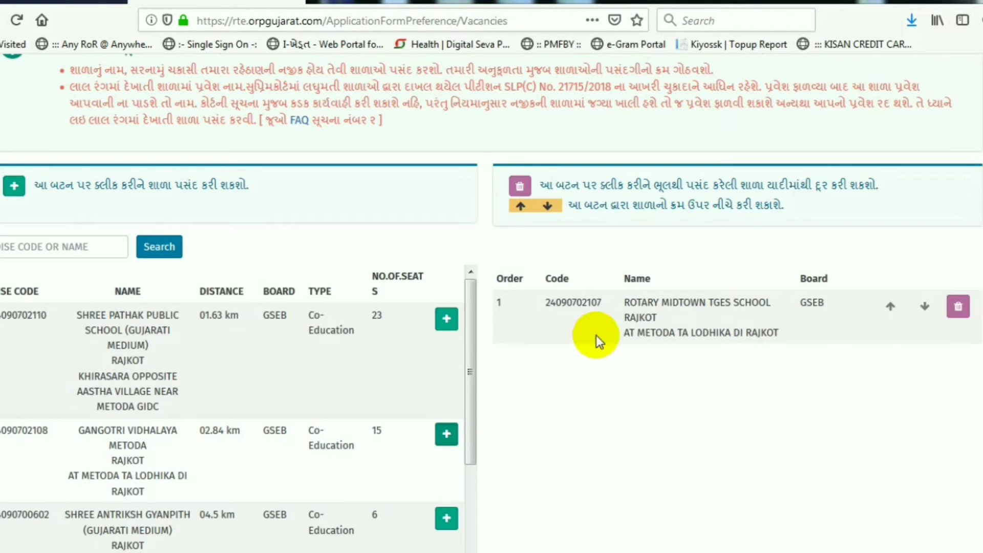
left_click_drag(545, 303, 745, 306)
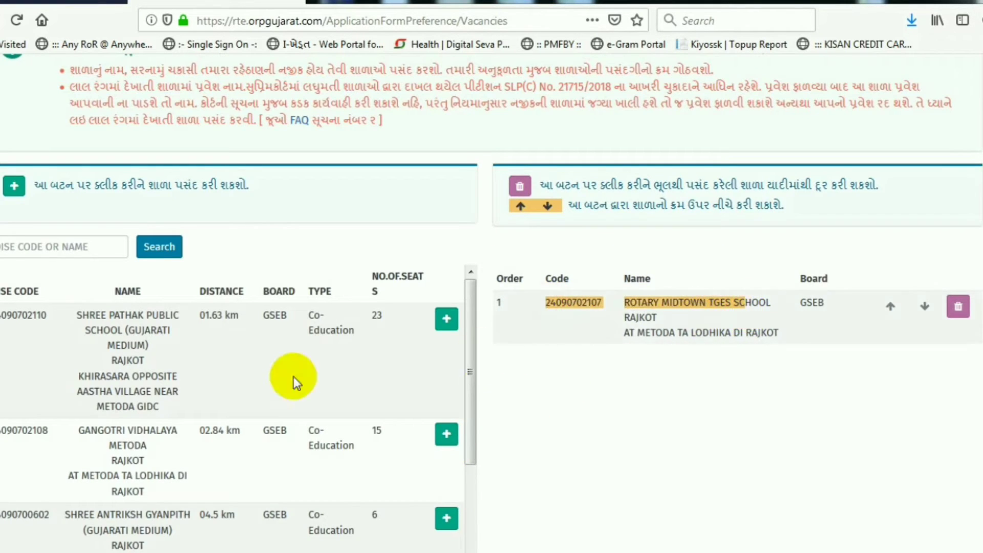
scroll(179, 438, "down", 7)
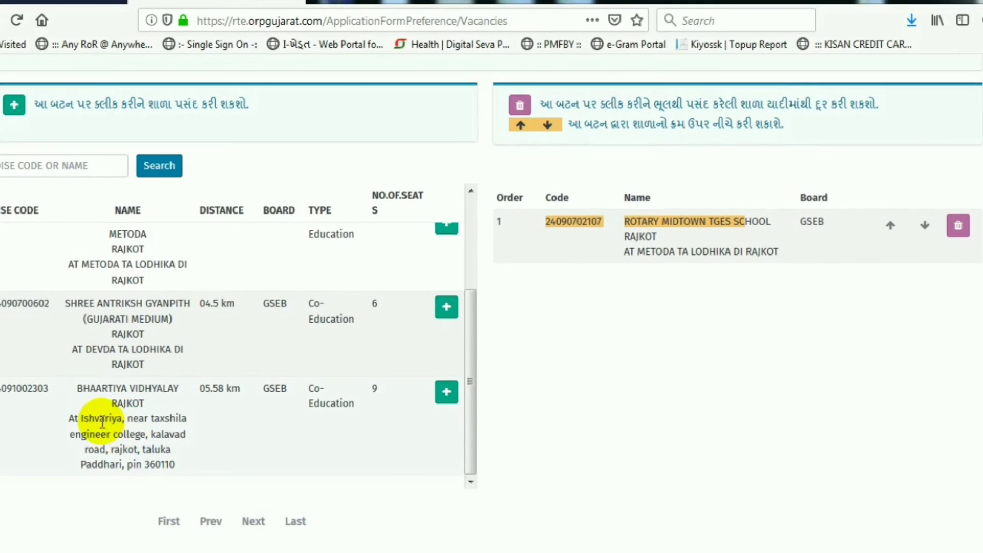
left_click_drag(80, 385, 154, 434)
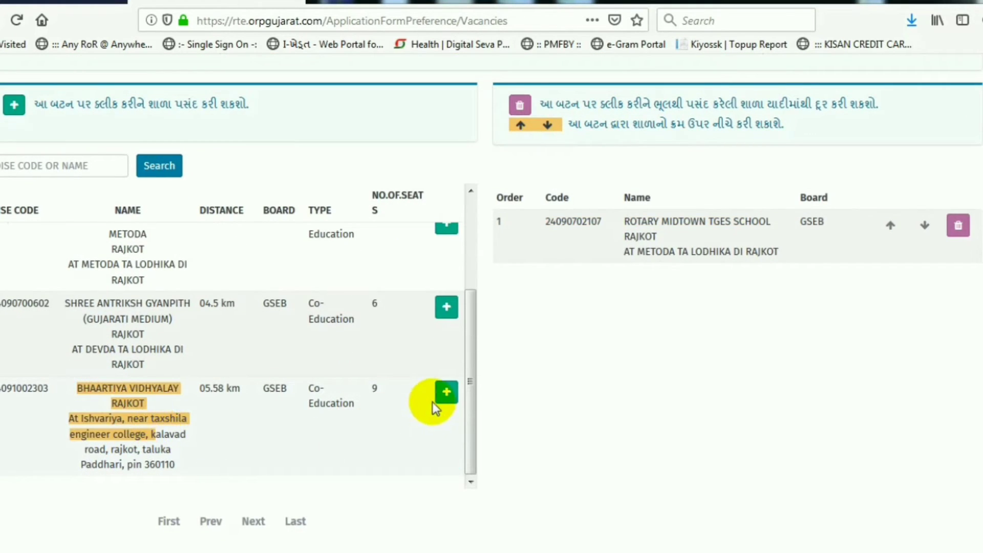
left_click(446, 395)
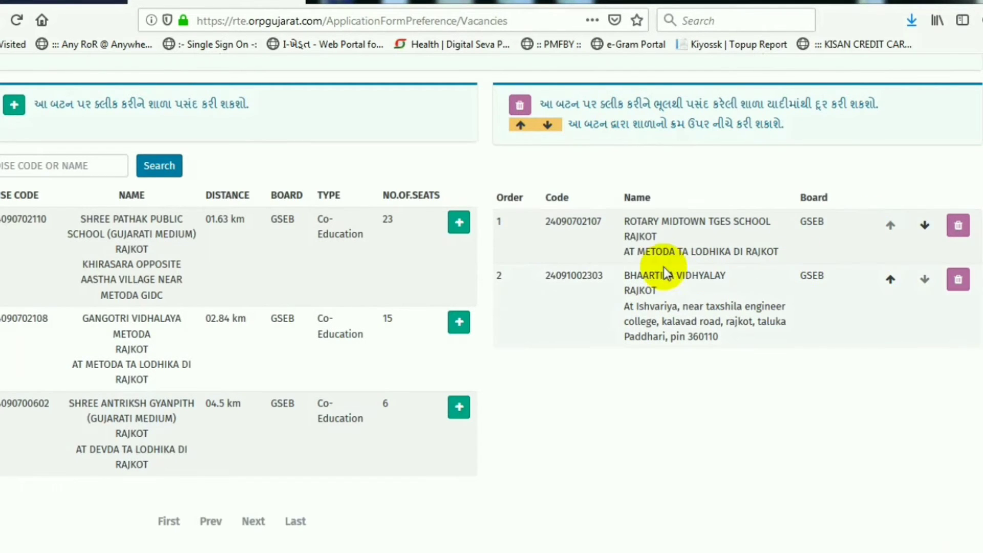
Step: Move BHAARTIYA VIDHYALAY up to first preference
left_click_drag(523, 253, 529, 303)
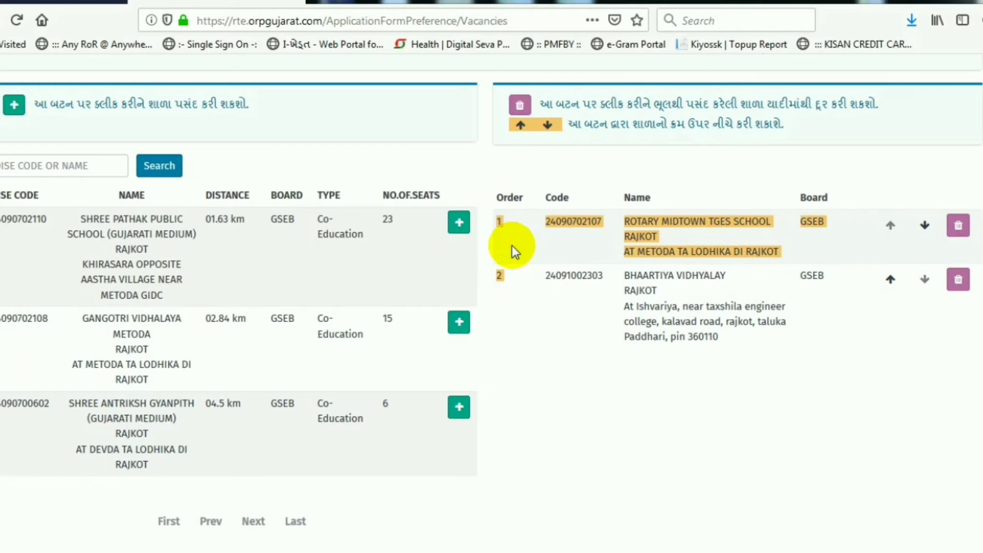
left_click(514, 223)
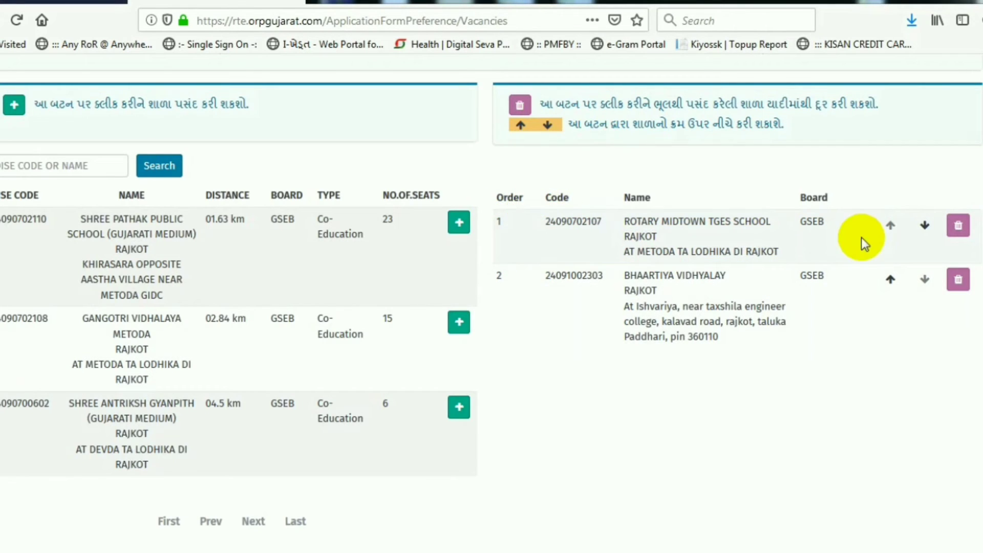
left_click(891, 283)
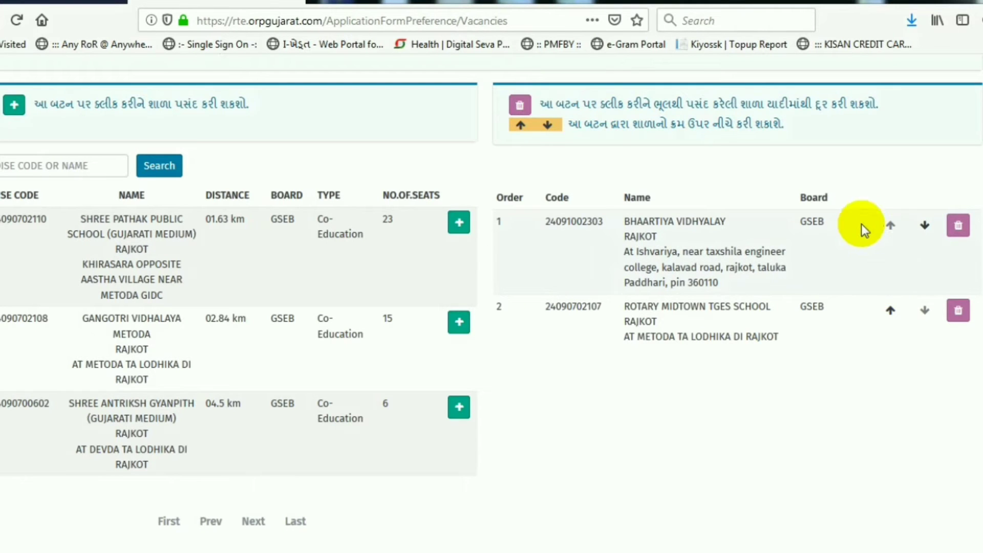
left_click_drag(545, 222, 669, 245)
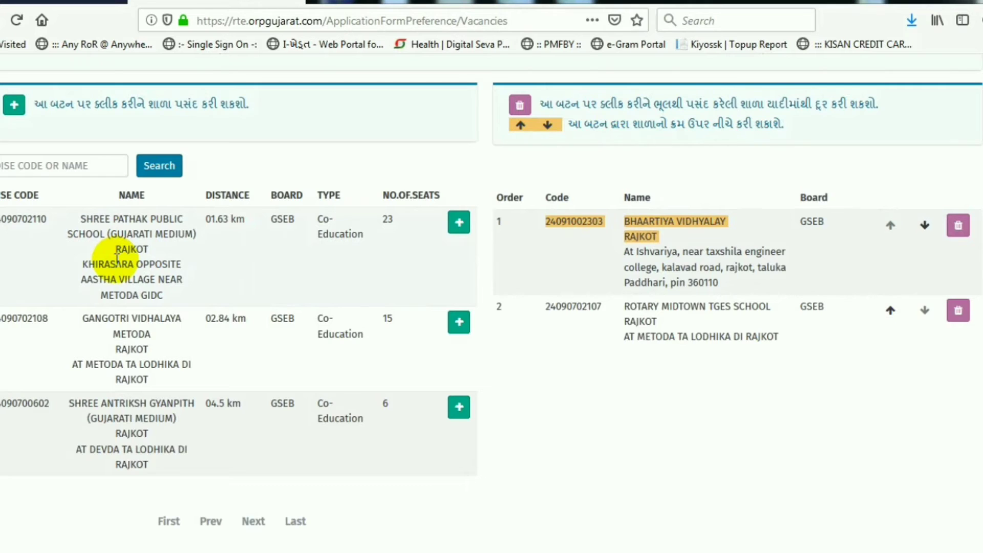
scroll(117, 258, "up", 3)
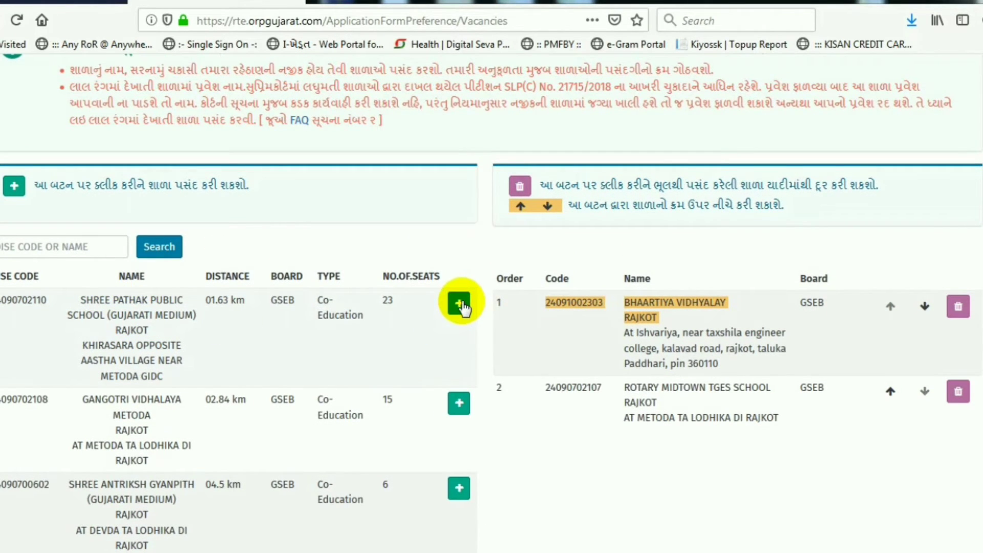
Step: Add SHREE PATHAK PUBLIC SCHOOL and rank it second, behind BHAARTIYA VIDHYALAY
left_click(460, 303)
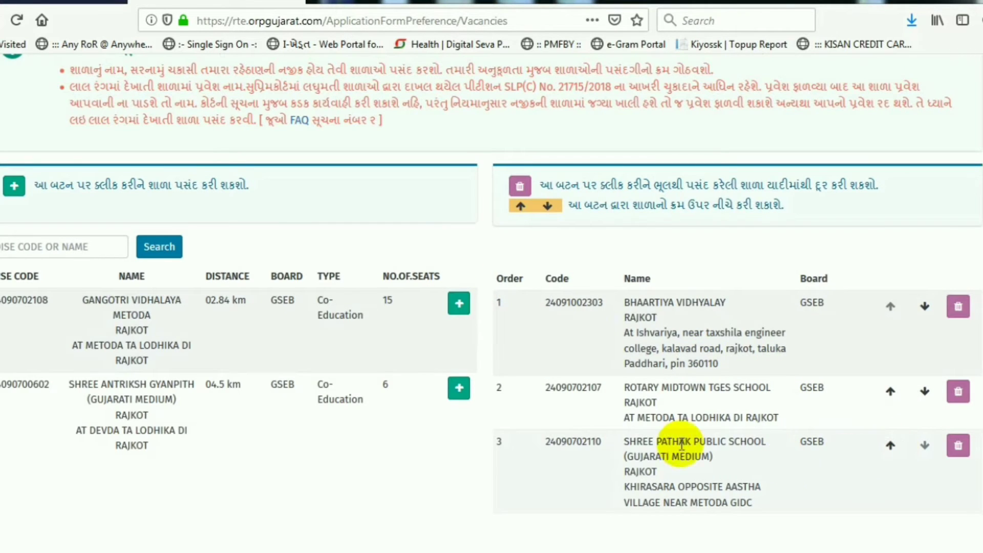
left_click_drag(630, 442, 856, 459)
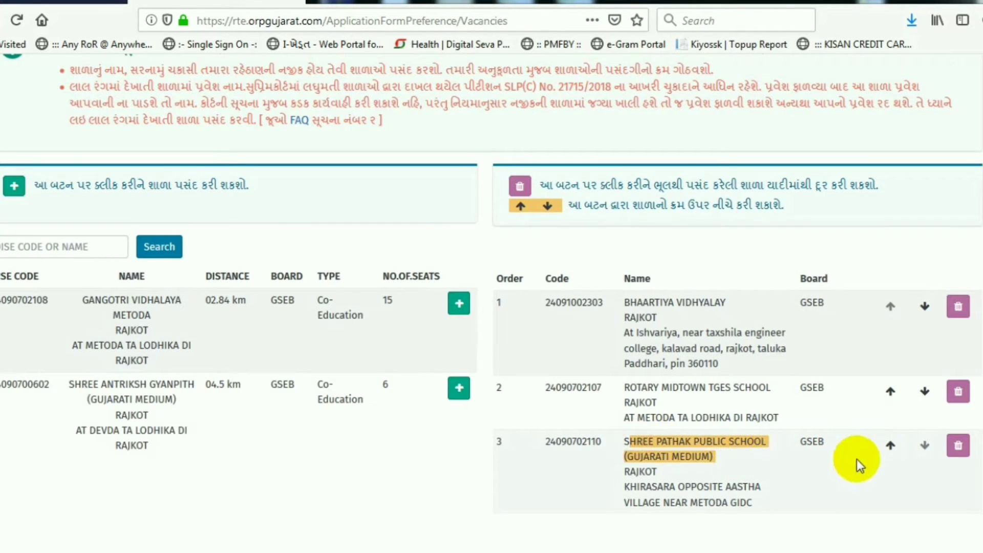
left_click(890, 445)
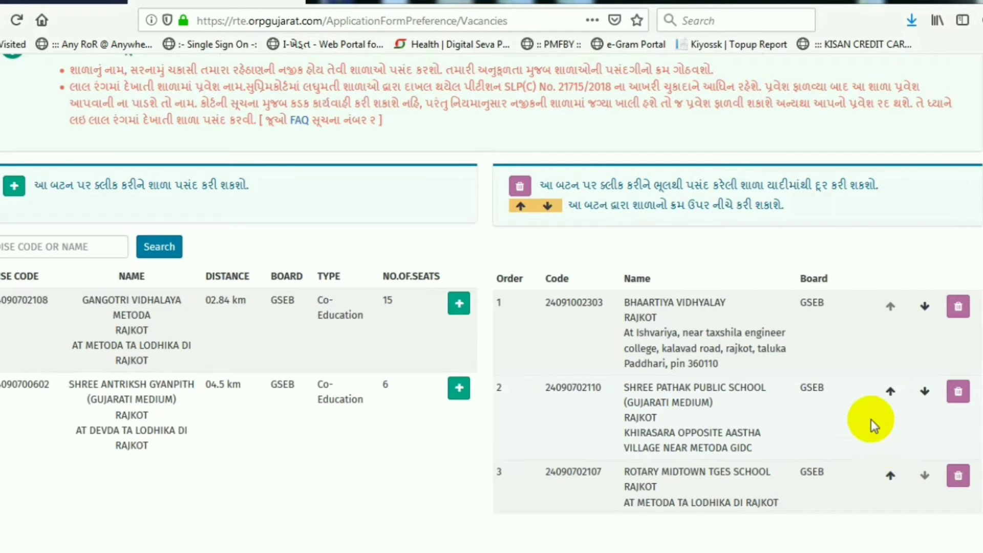
left_click(892, 392)
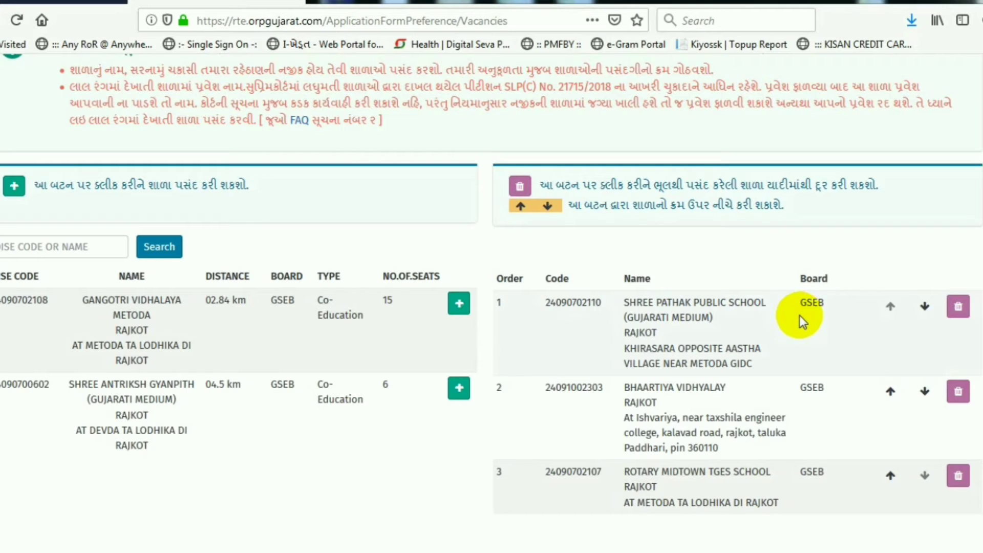
left_click(626, 387)
left_click_drag(702, 400, 789, 423)
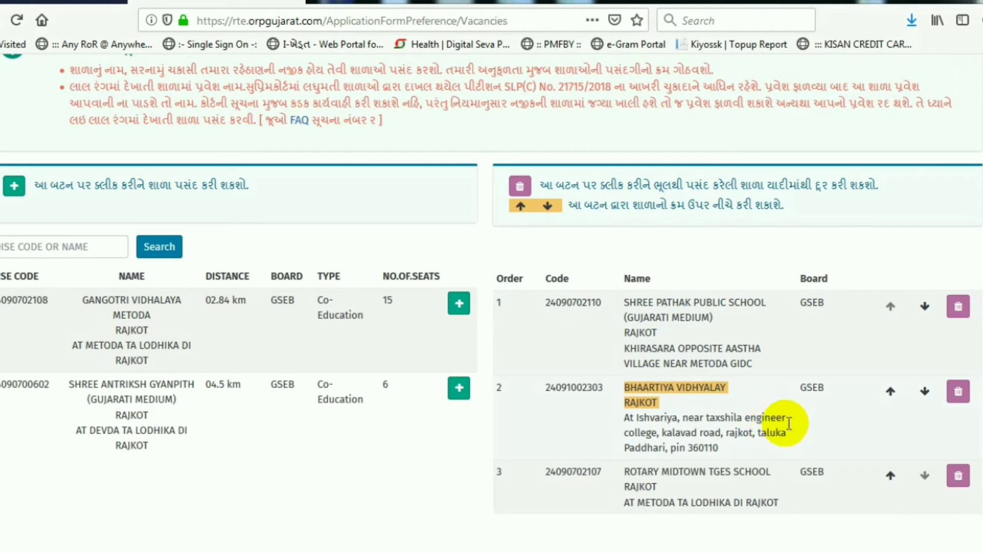
left_click(891, 392)
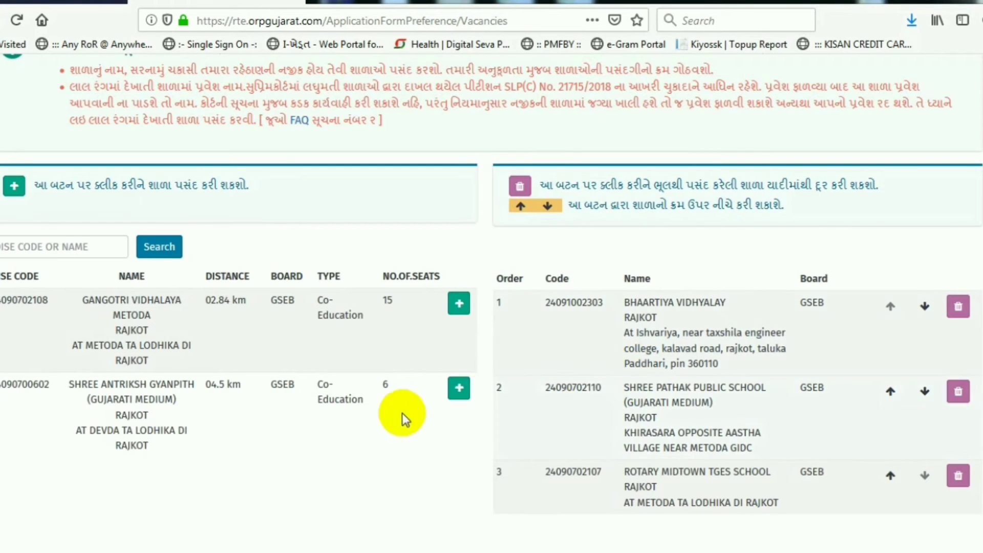
Step: Delete Rotary Midtown TGES School from the preferences and save the list
scroll(339, 407, "down", 3)
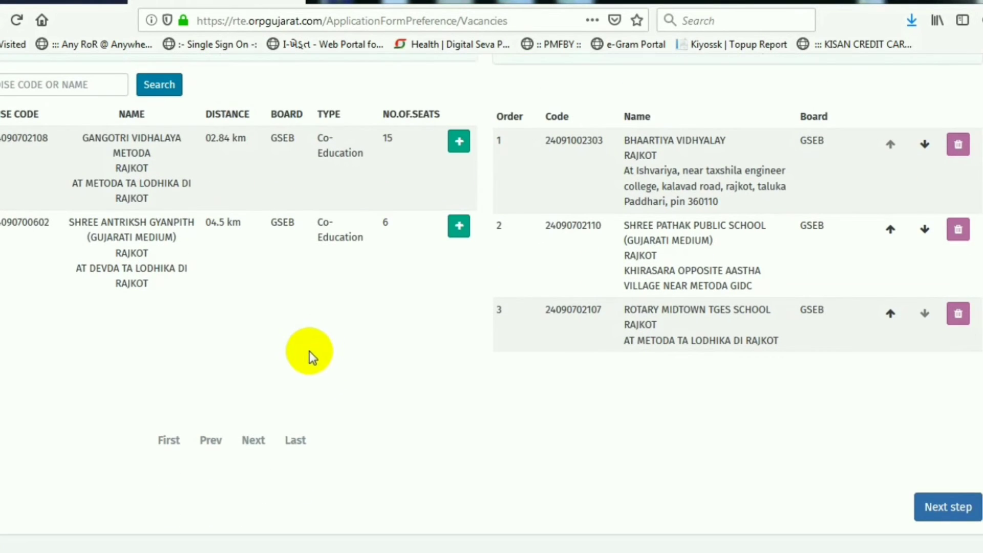
scroll(310, 351, "up", 3)
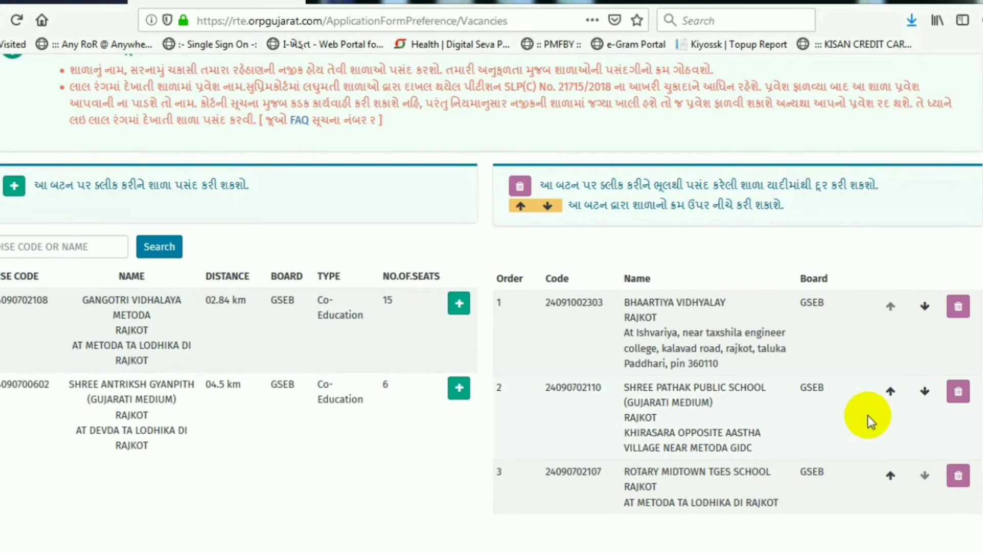
scroll(843, 407, "down", 3)
scroll(772, 389, "down", 2)
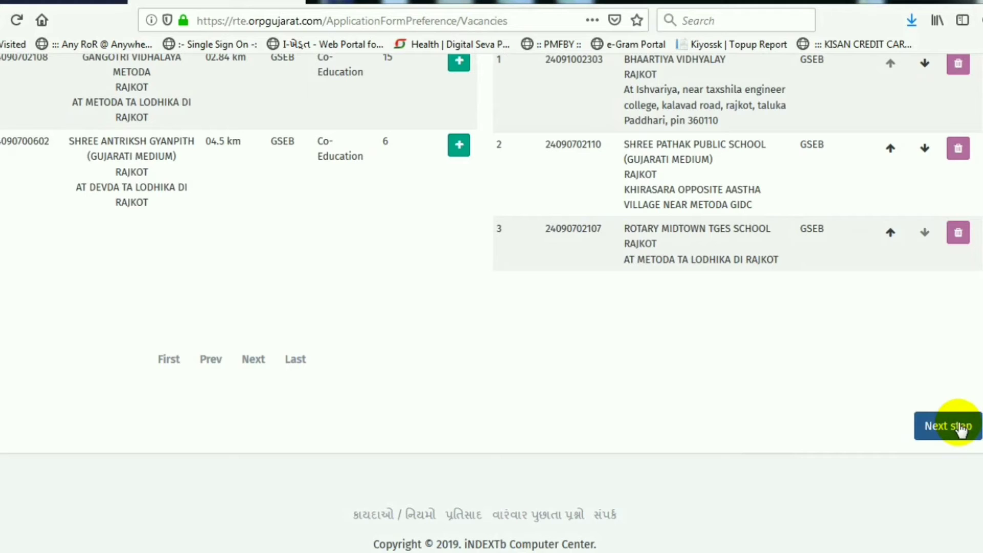
scroll(873, 363, "up", 2)
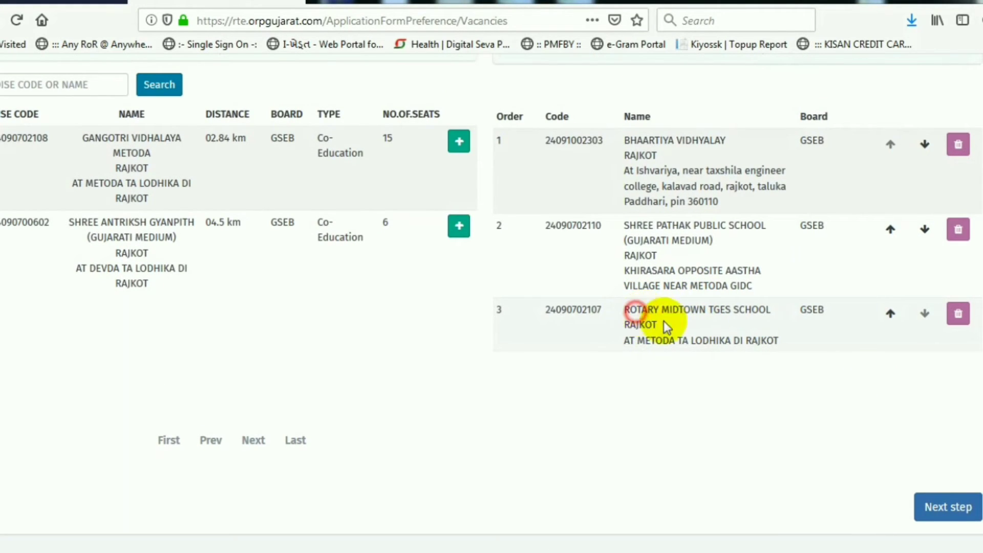
left_click_drag(638, 309, 730, 330)
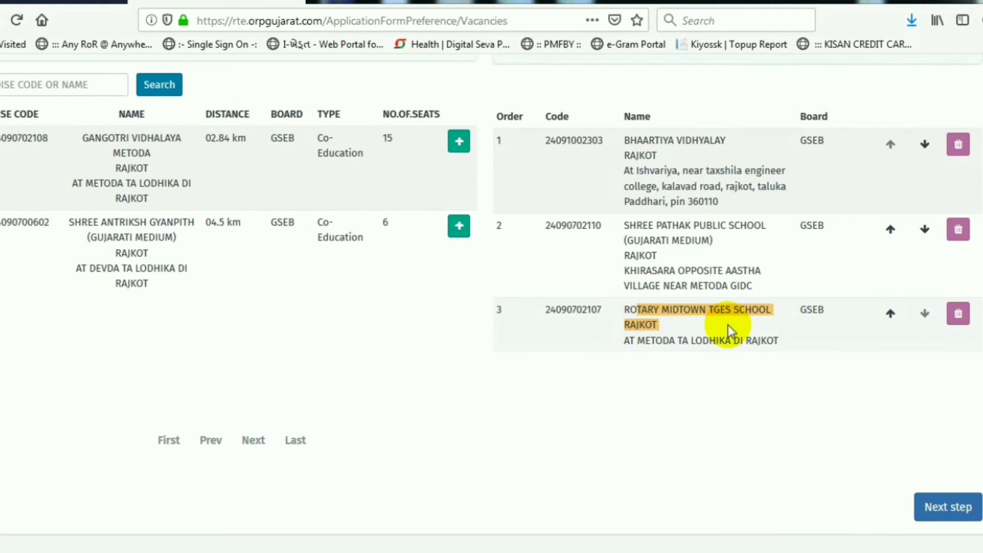
left_click(961, 315)
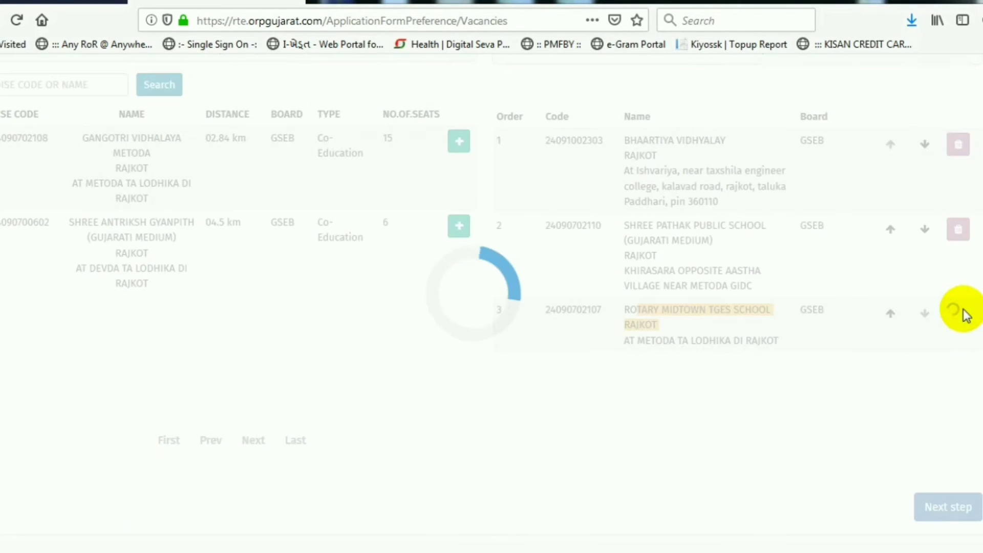
left_click_drag(620, 149, 689, 270)
left_click(694, 272)
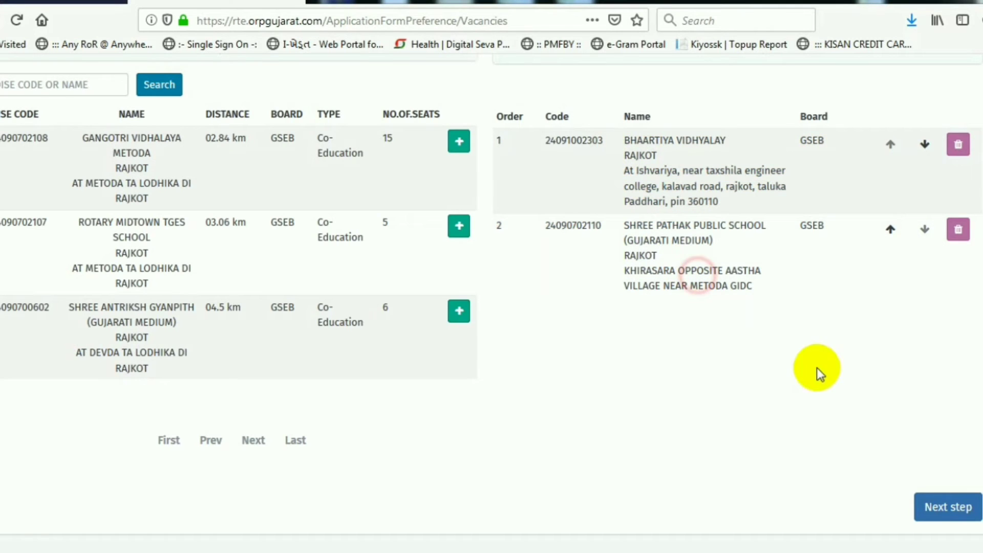
left_click(948, 508)
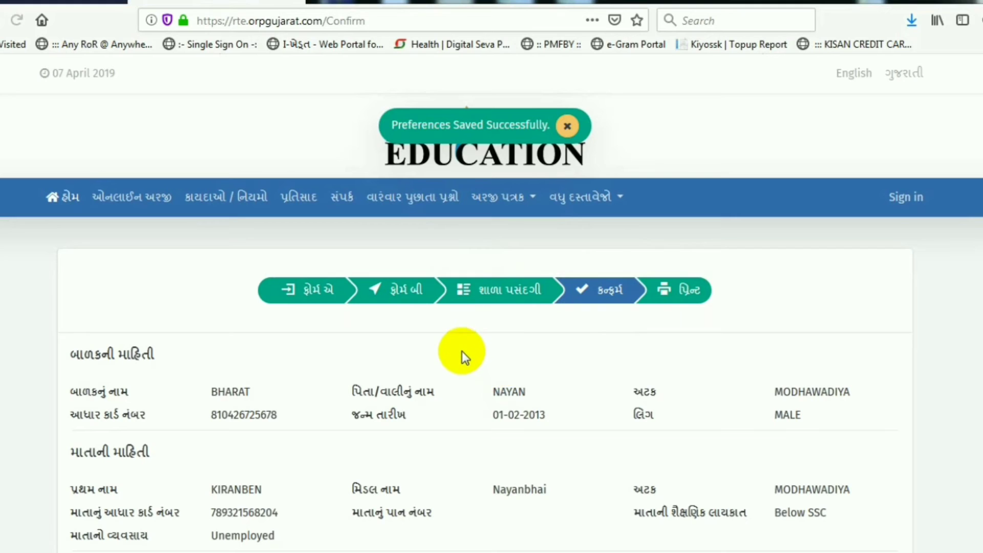
scroll(461, 353, "down", 3)
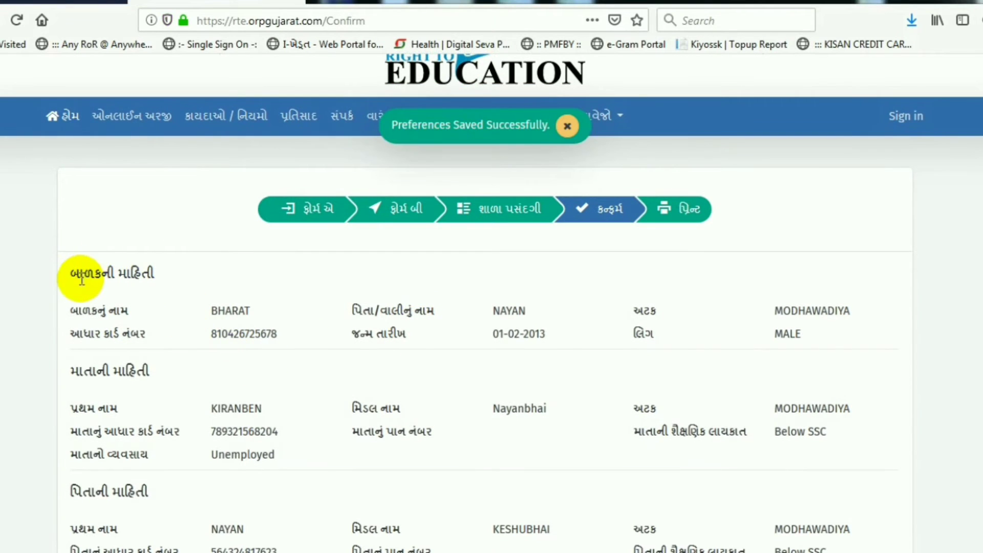
left_click_drag(82, 272, 588, 407)
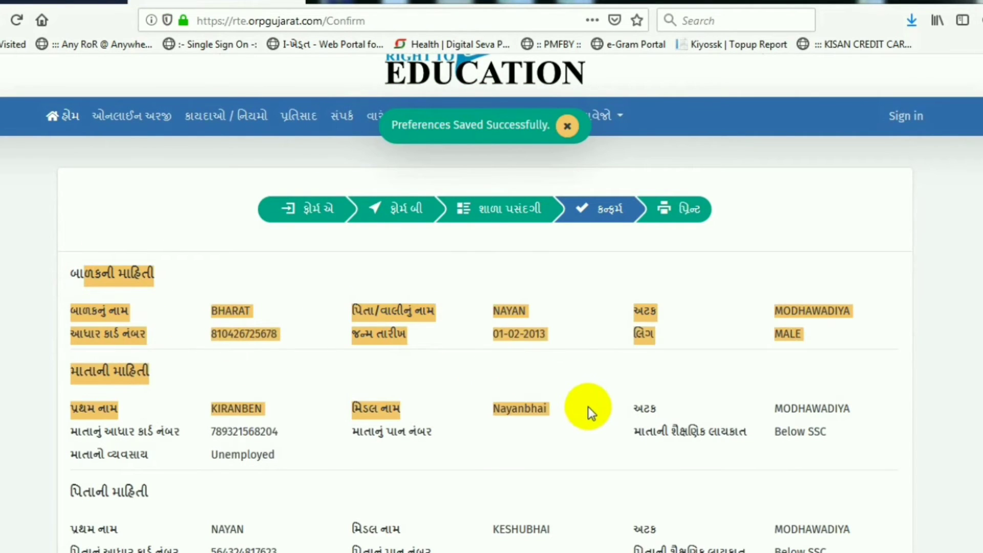
left_click(588, 406)
scroll(515, 413, "down", 1)
scroll(516, 413, "down", 5)
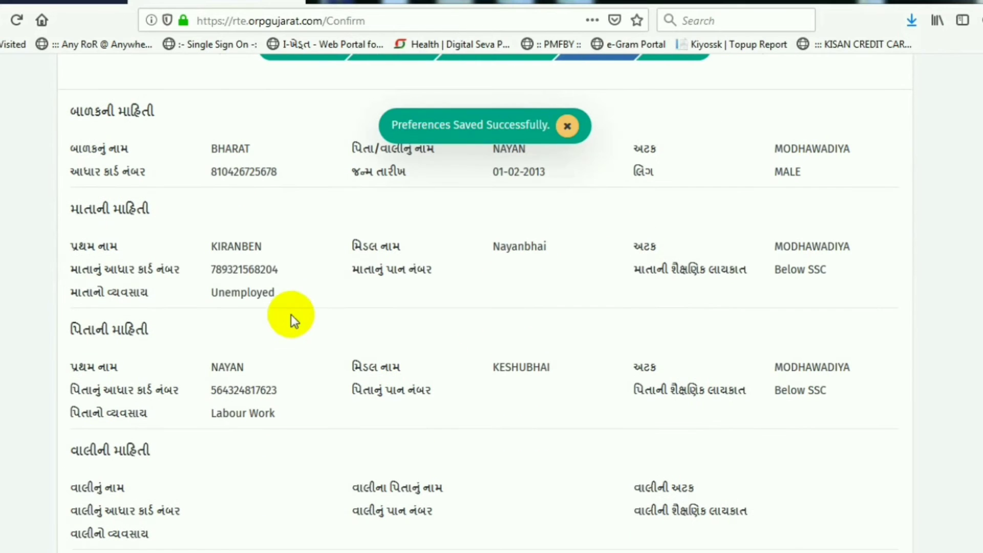
left_click_drag(230, 265, 693, 340)
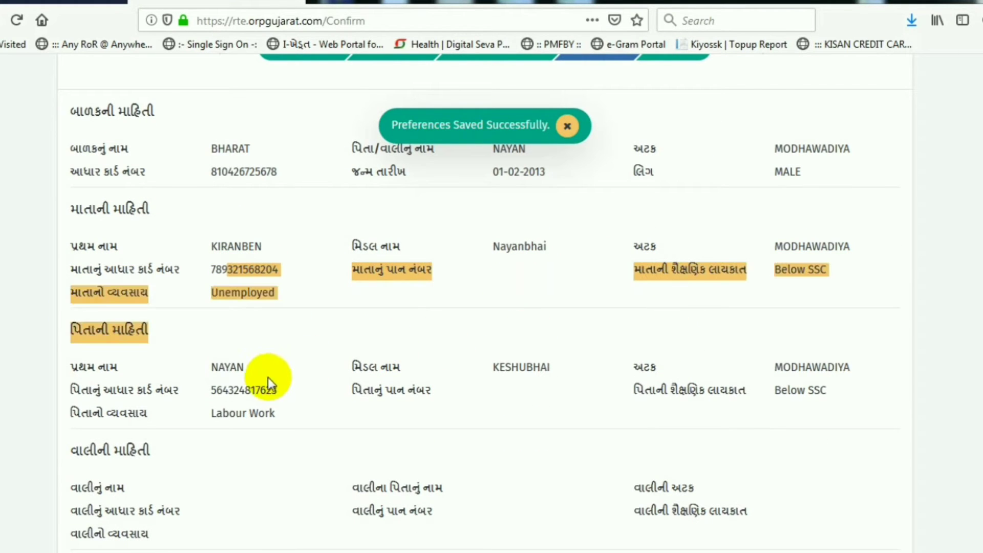
double_click(225, 367)
double_click(258, 390)
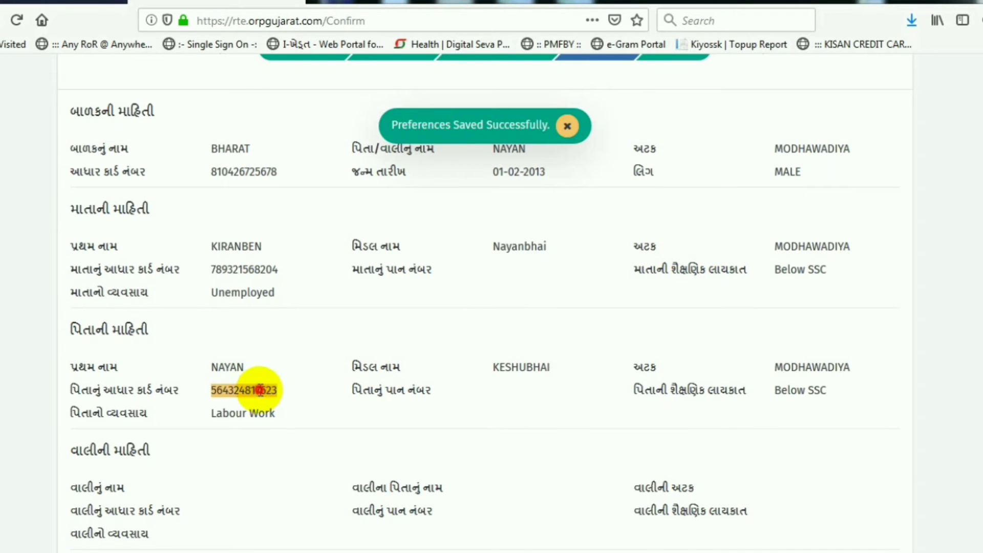
scroll(564, 384, "down", 3)
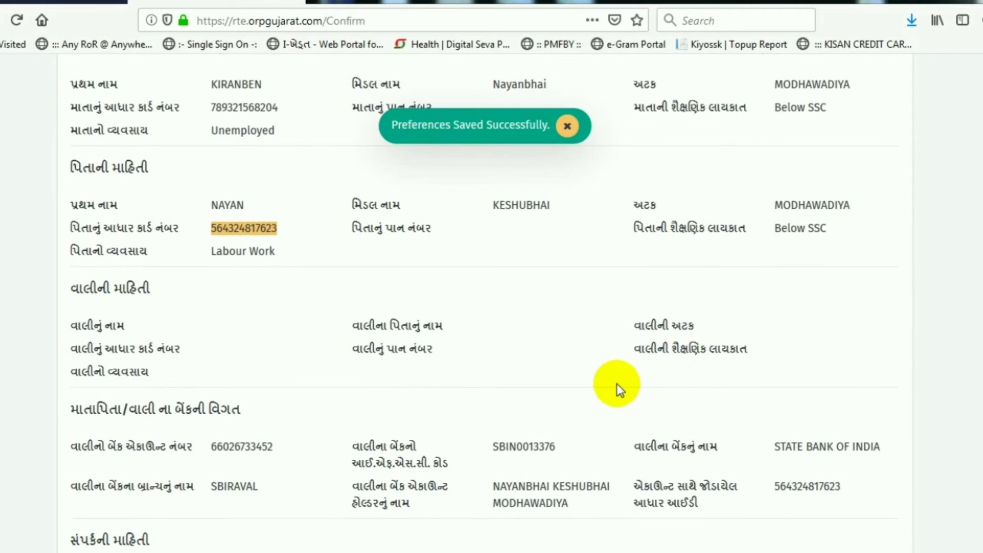
scroll(513, 394, "down", 2)
scroll(295, 394, "up", 8)
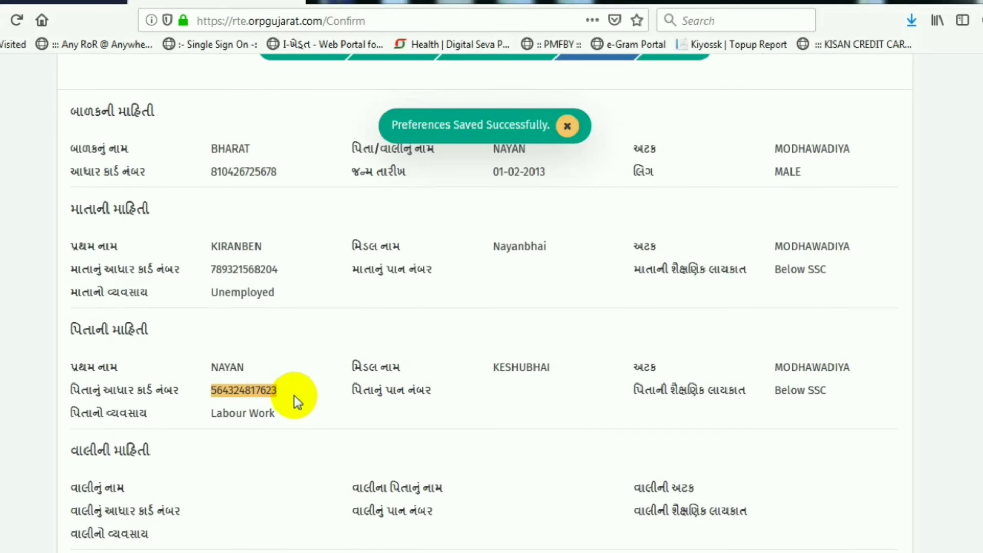
double_click(220, 308)
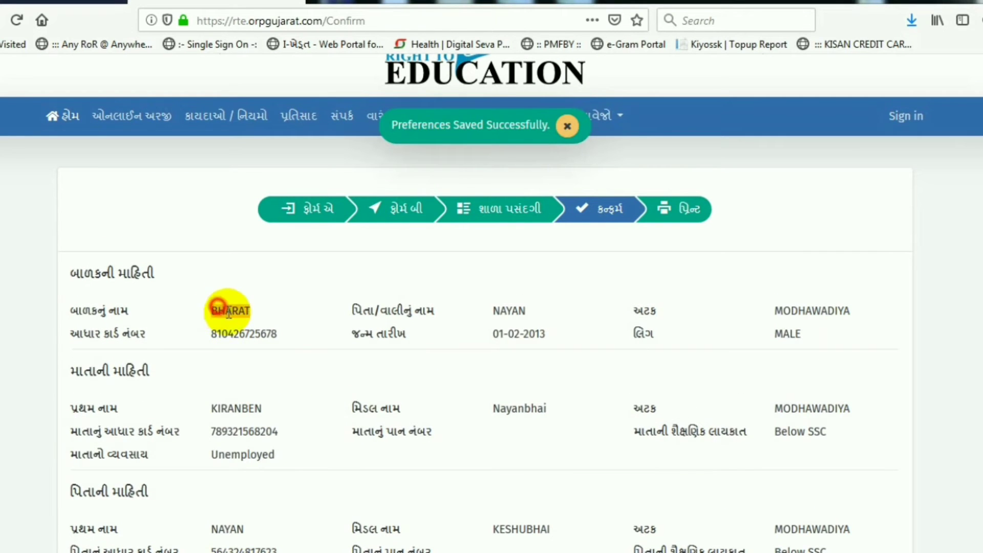
double_click(509, 309)
double_click(831, 309)
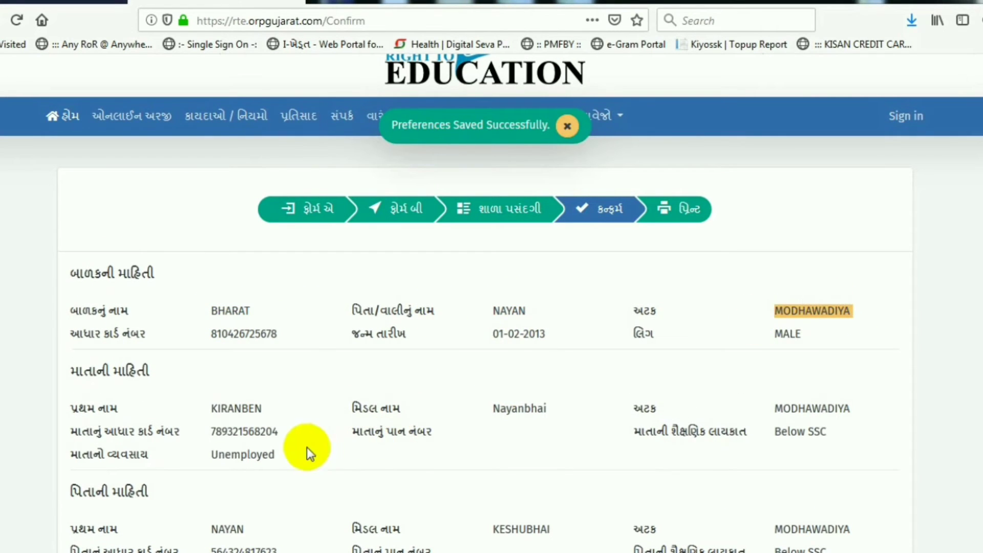
double_click(227, 335)
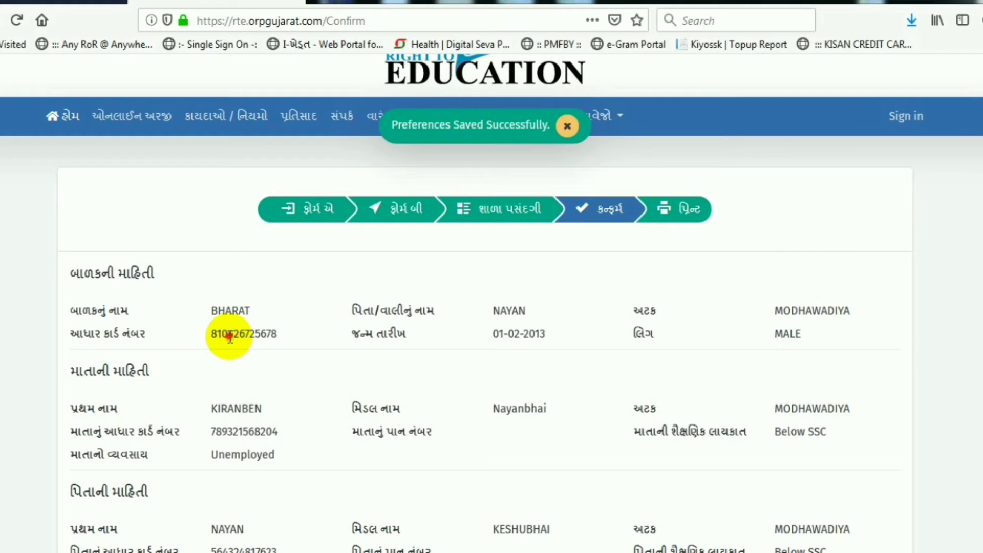
double_click(505, 334)
left_click(789, 334)
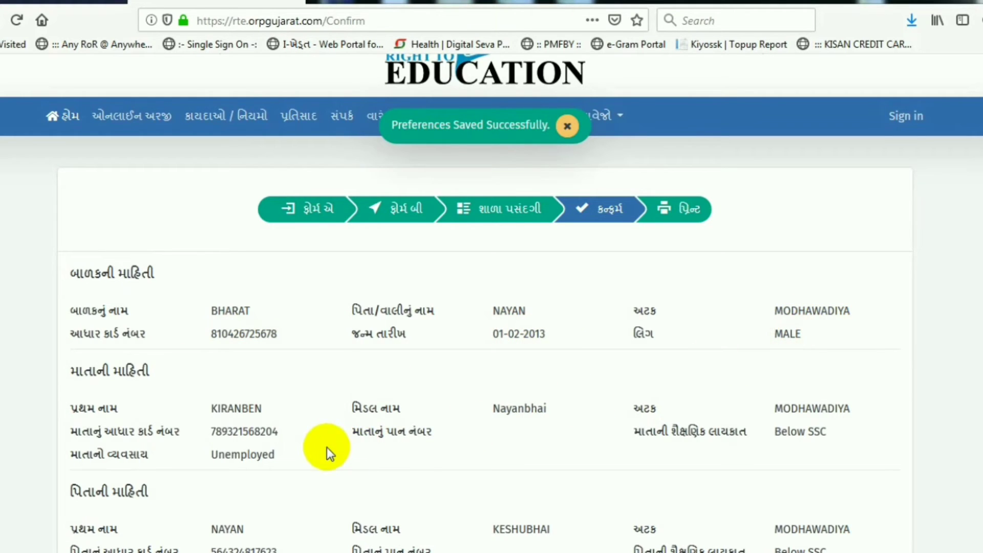
scroll(327, 447, "down", 3)
scroll(323, 441, "down", 6)
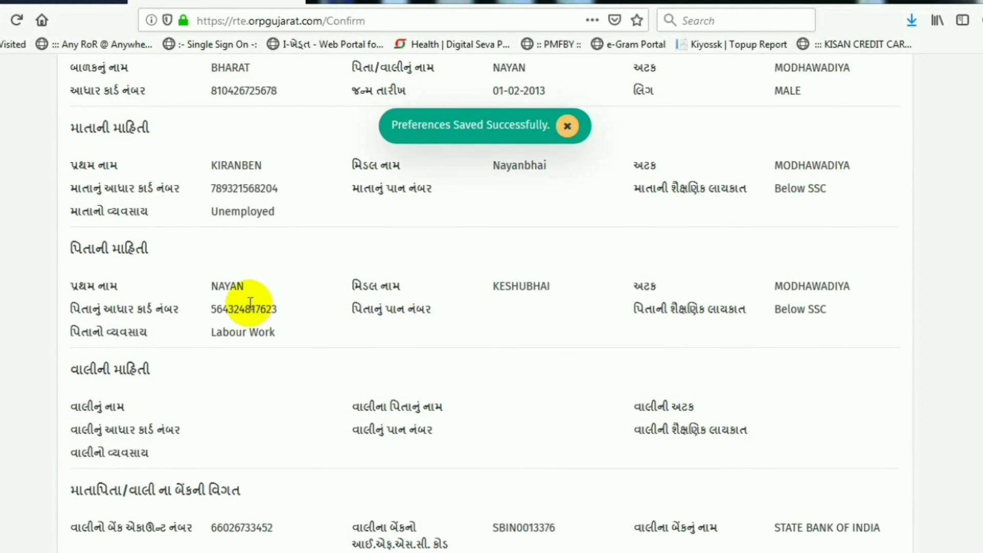
double_click(227, 284)
double_click(522, 285)
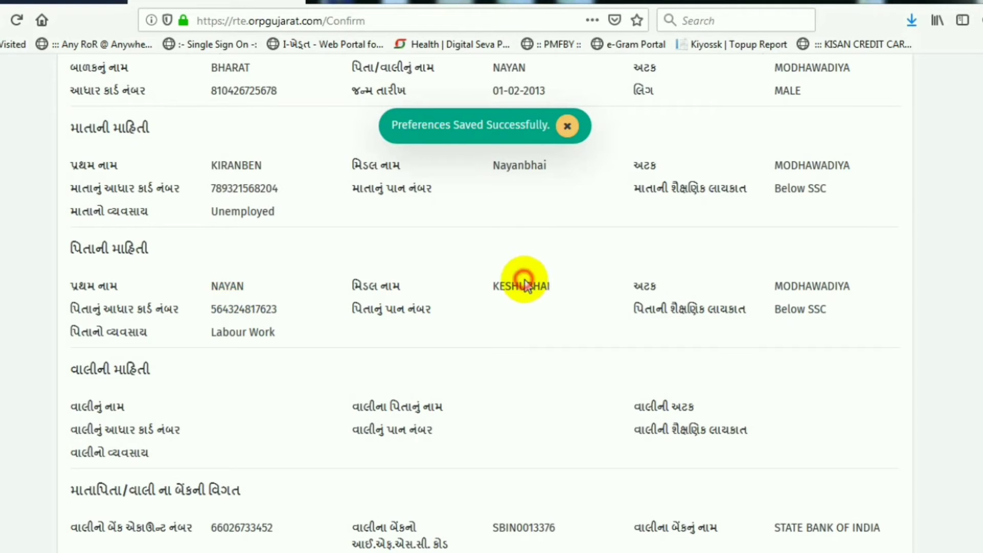
double_click(792, 286)
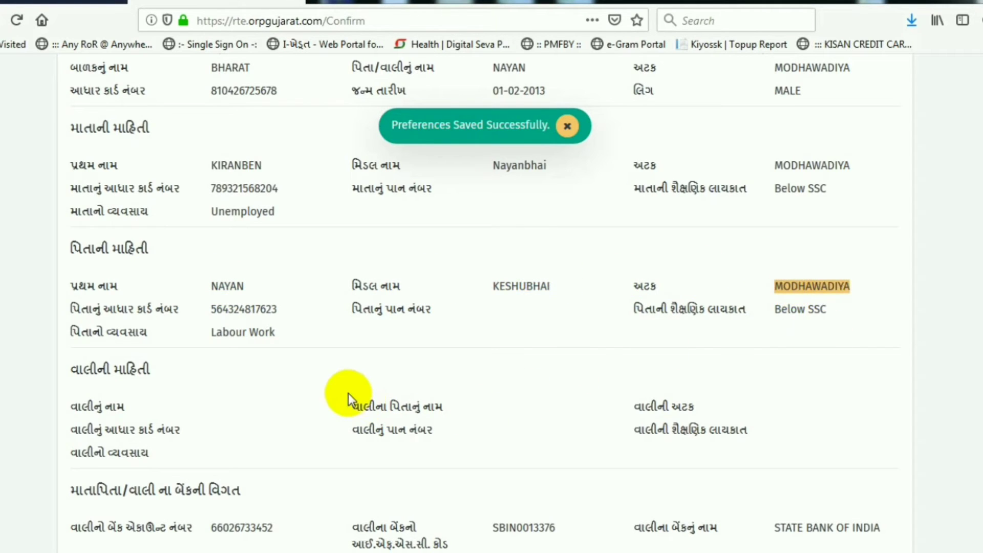
scroll(348, 394, "down", 3)
double_click(245, 228)
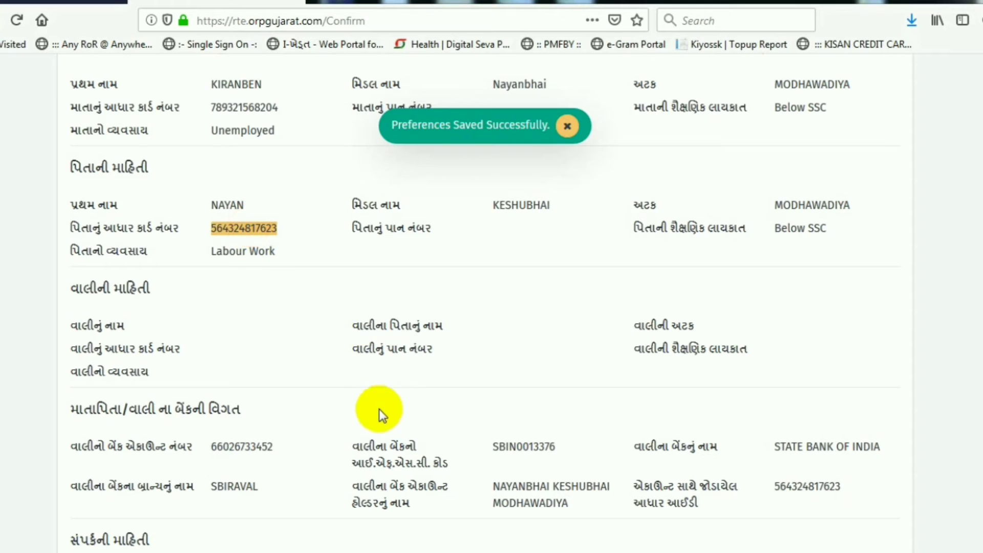
scroll(379, 409, "down", 3)
double_click(223, 365)
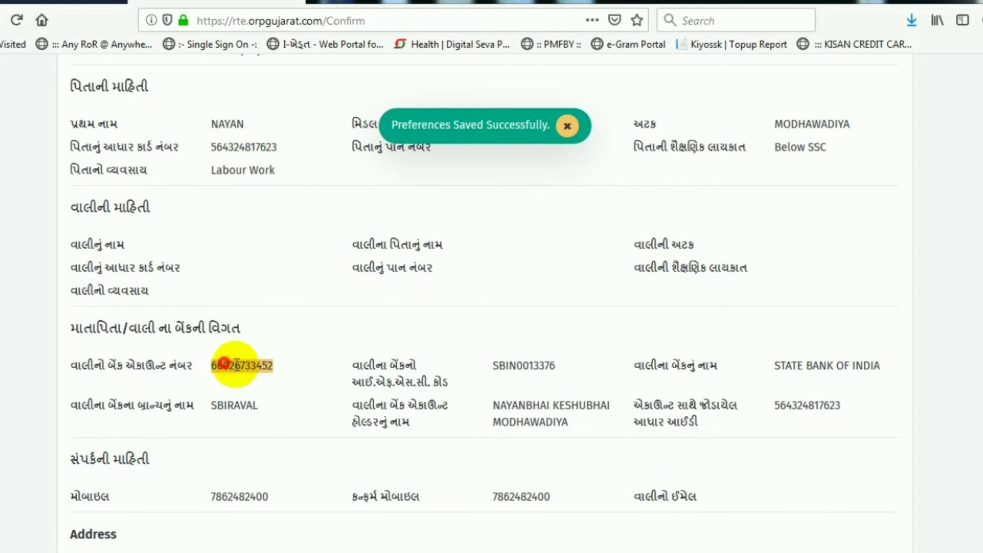
double_click(533, 365)
left_click_drag(779, 366, 881, 392)
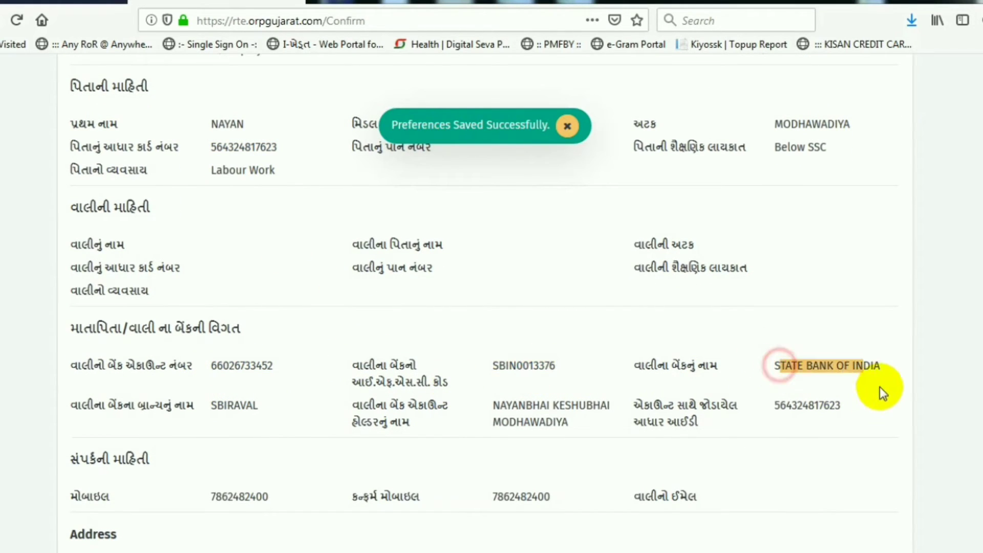
left_click_drag(222, 410, 260, 407)
scroll(465, 404, "down", 3)
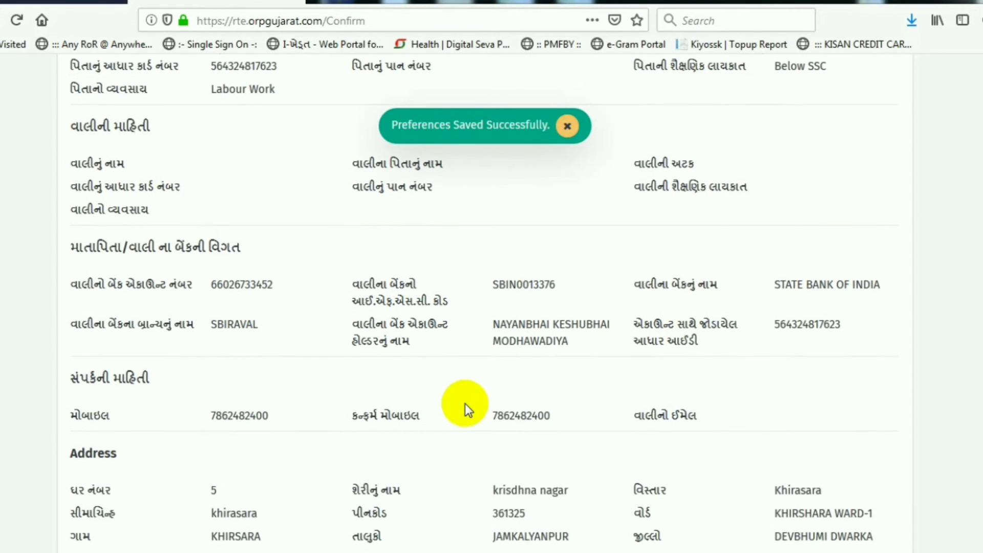
scroll(465, 403, "down", 3)
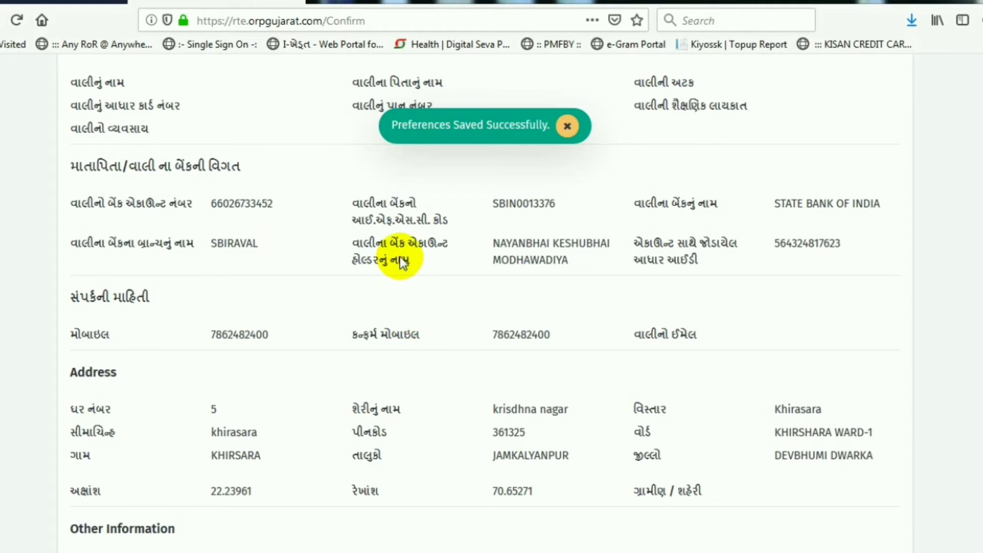
double_click(207, 342)
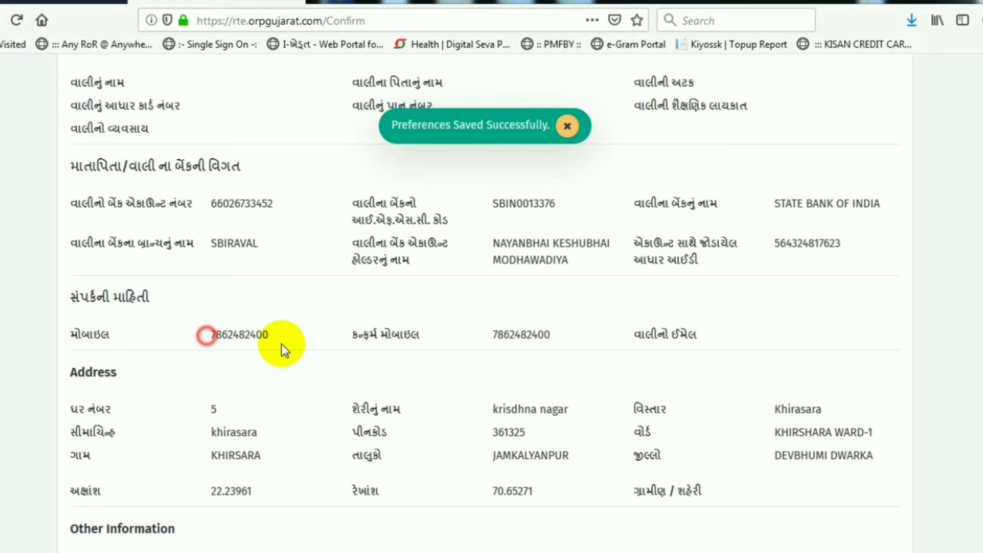
scroll(286, 404, "down", 2)
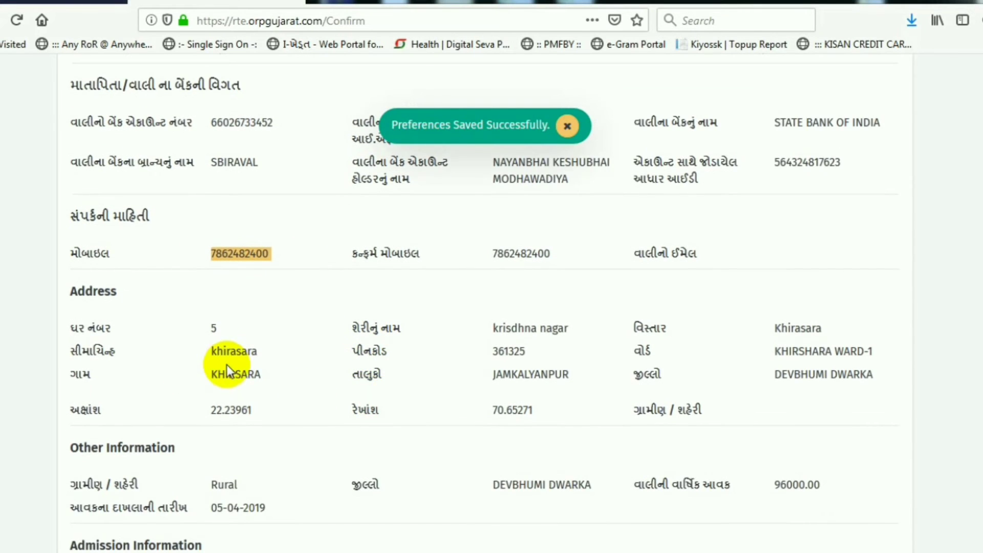
scroll(214, 361, "down", 2)
left_click_drag(212, 266, 423, 319)
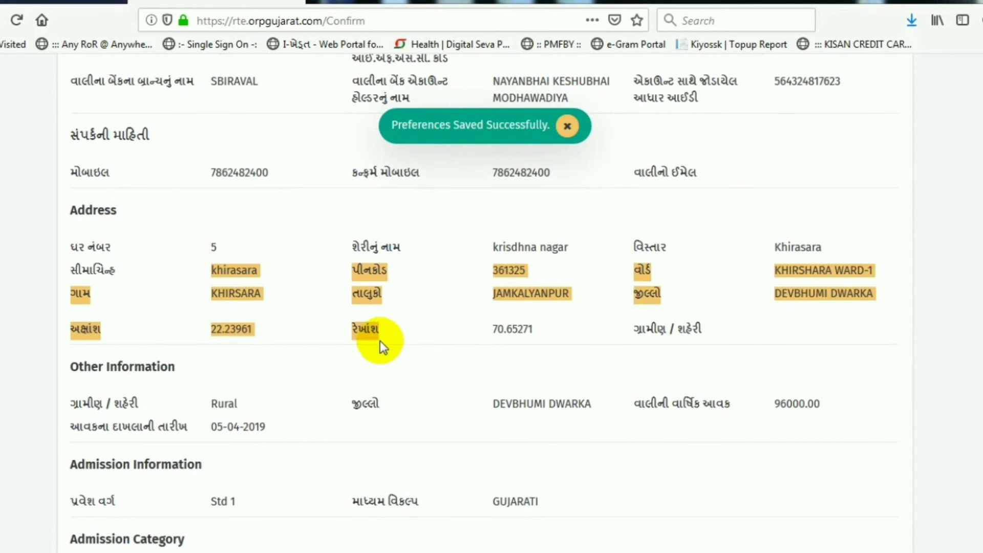
scroll(194, 359, "down", 2)
left_click_drag(139, 324, 277, 389)
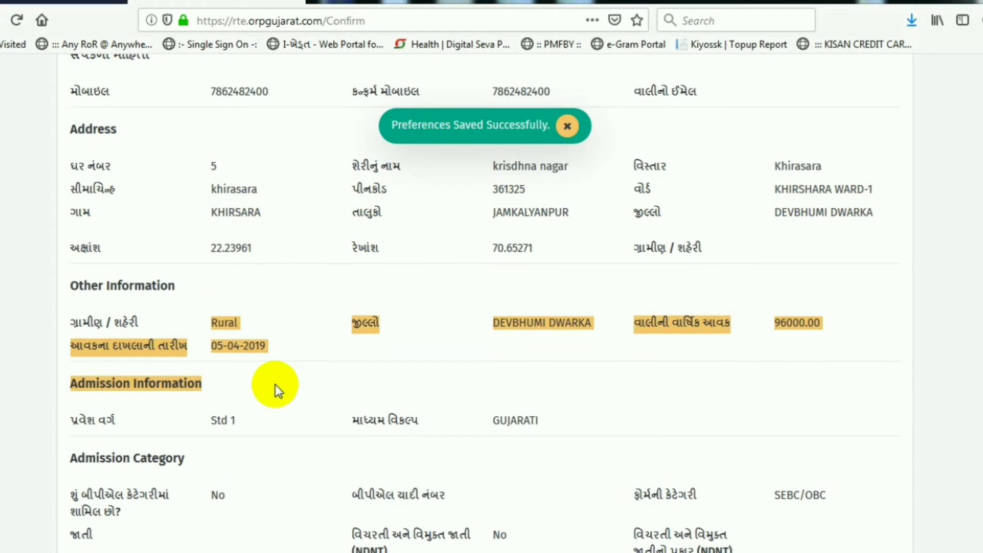
scroll(226, 389, "down", 2)
scroll(215, 409, "down", 4)
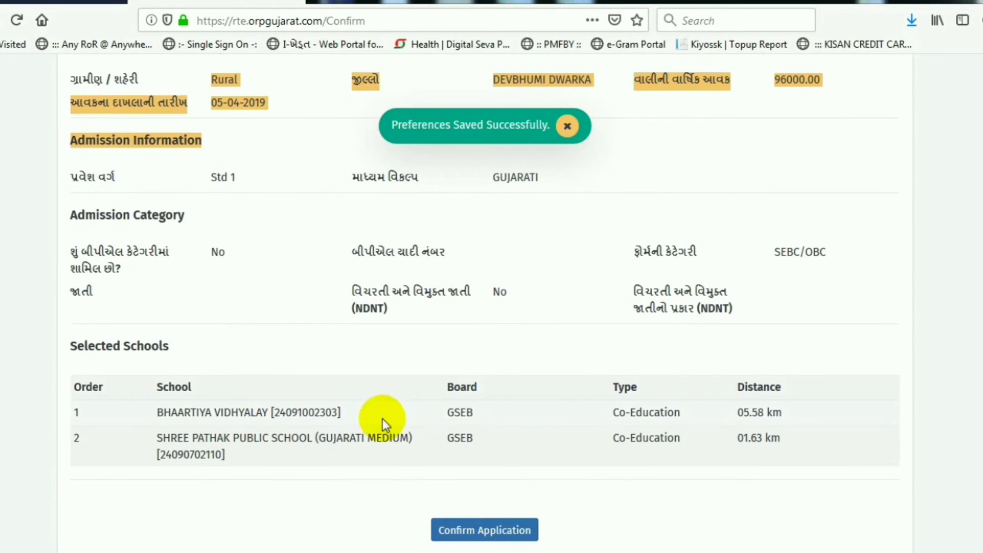
scroll(507, 440, "down", 3)
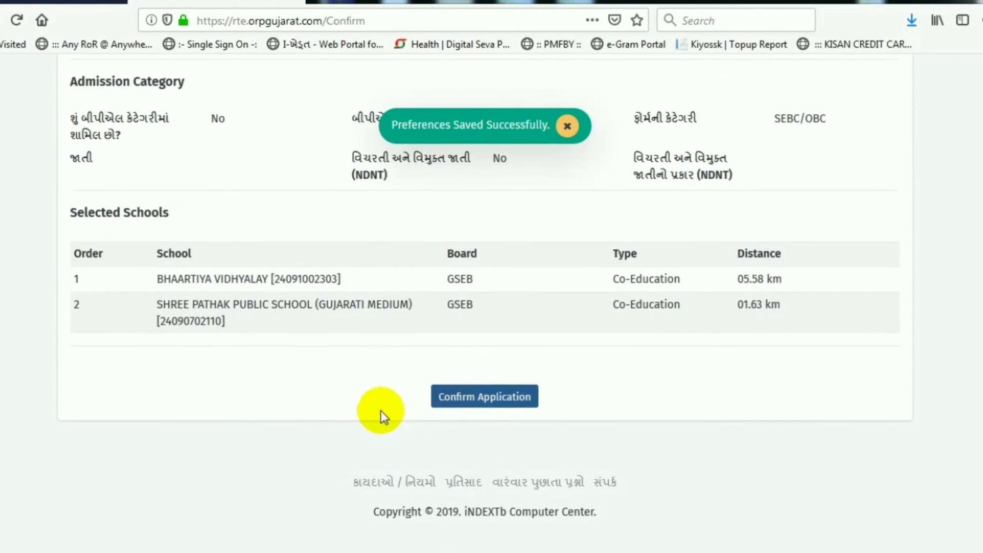
Step: Submit via Confirm Application to raise the 'Are you sure' no-edit warning prompt
left_click(497, 399)
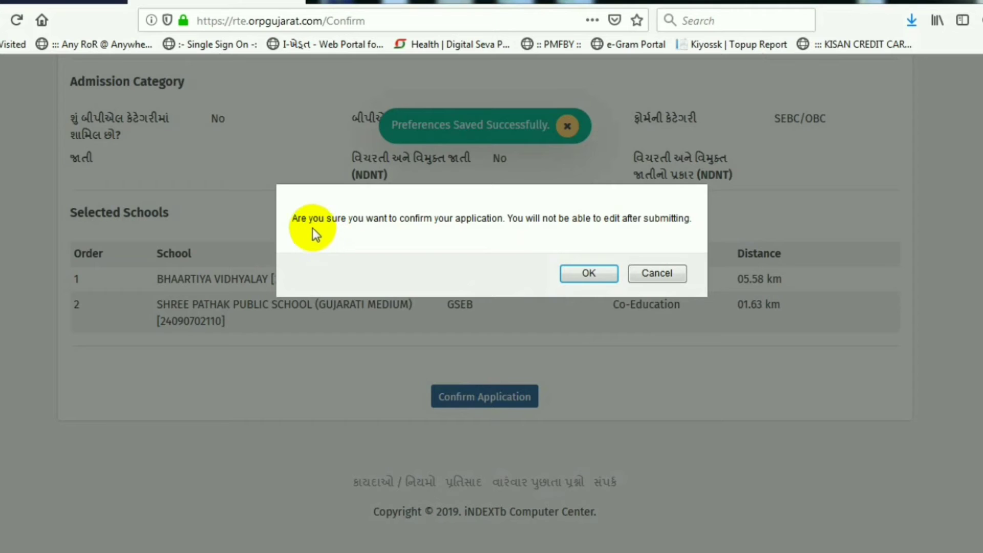
left_click_drag(309, 218, 584, 226)
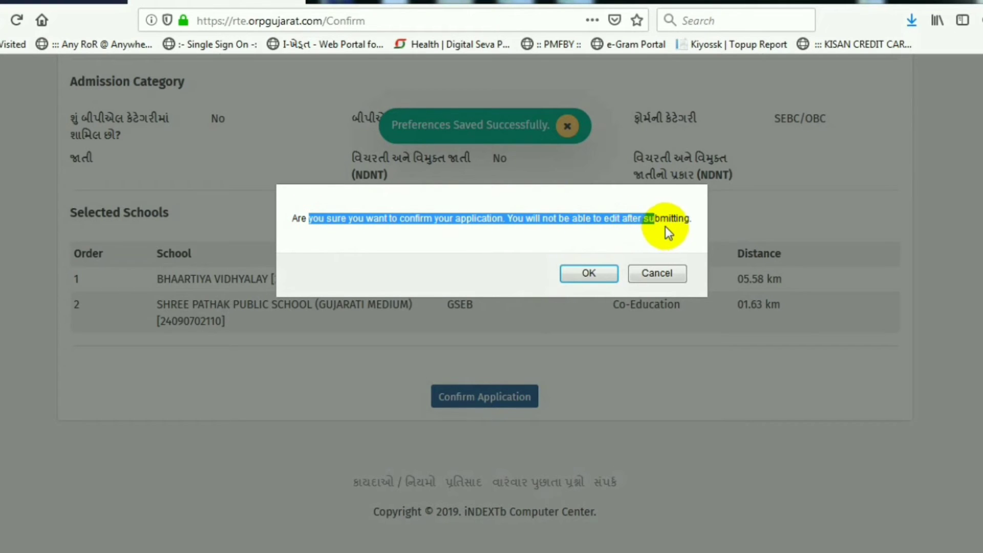
left_click_drag(665, 226, 684, 223)
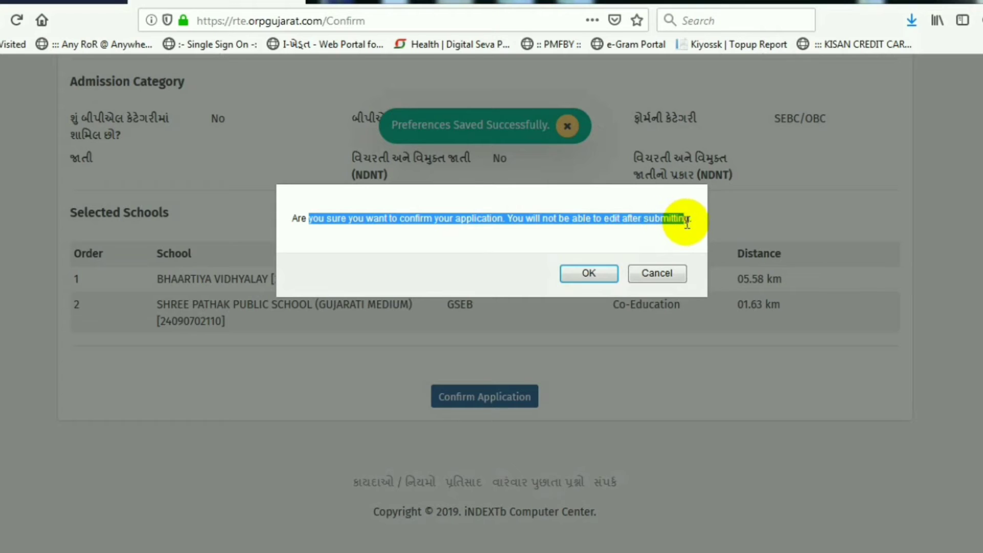
Step: Cancel the unsubmitted confirmation and load the RTE Gujarat online application page in a new tab
left_click(672, 272)
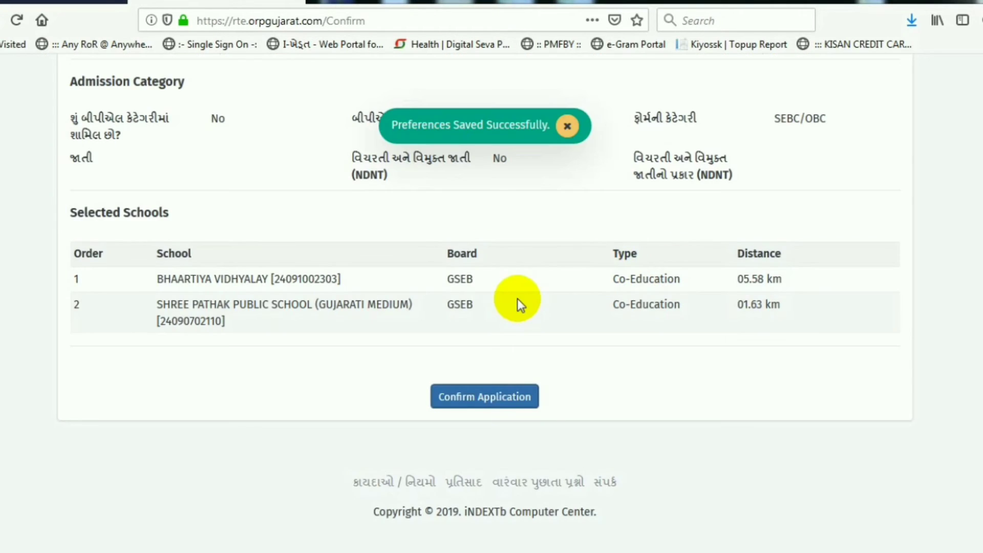
key("ctrl+t")
type("rte")
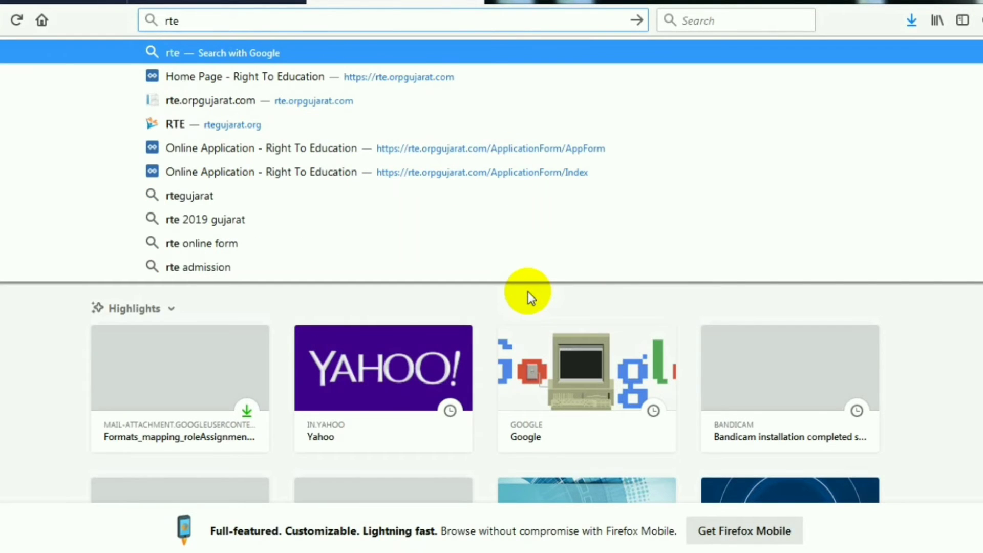
key("Down")
key("Return")
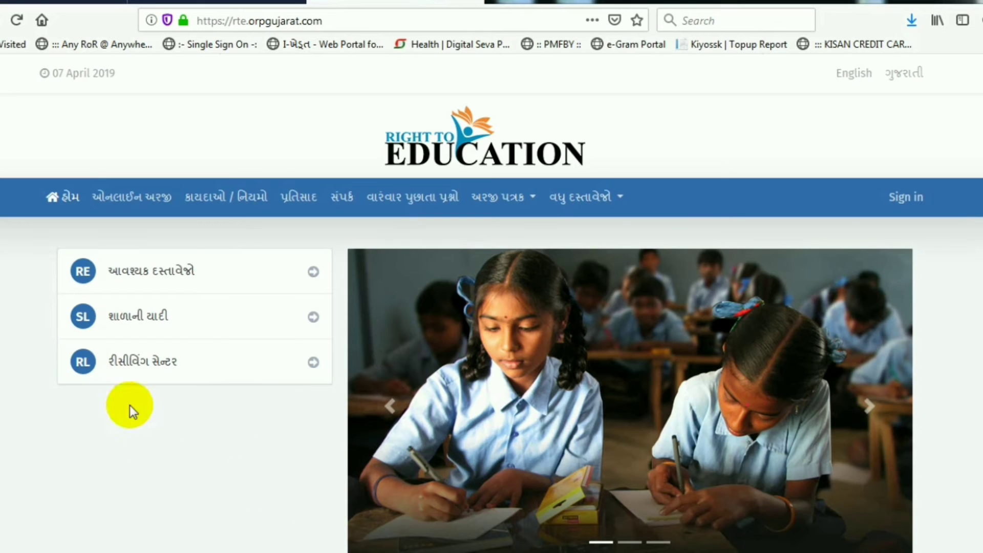
left_click(135, 198)
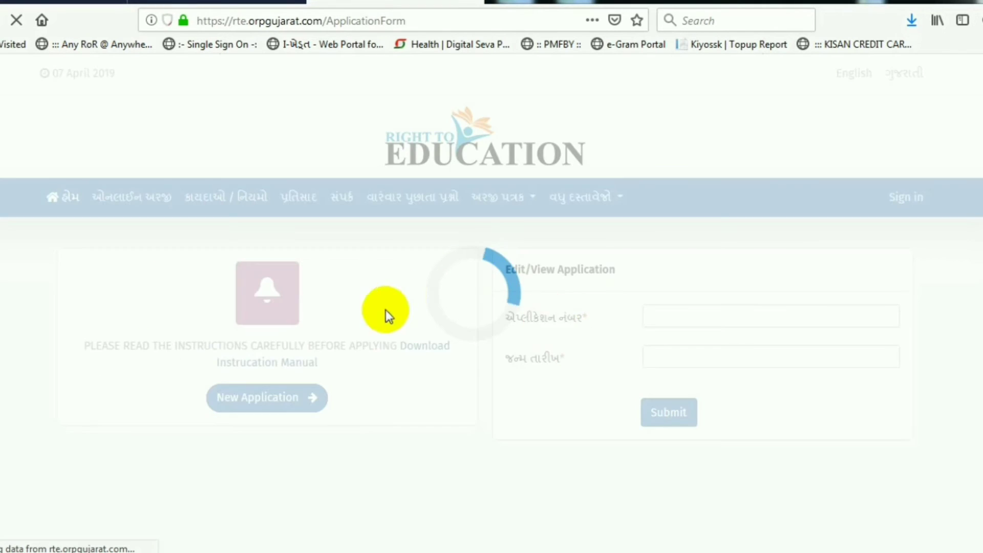
left_click(673, 317)
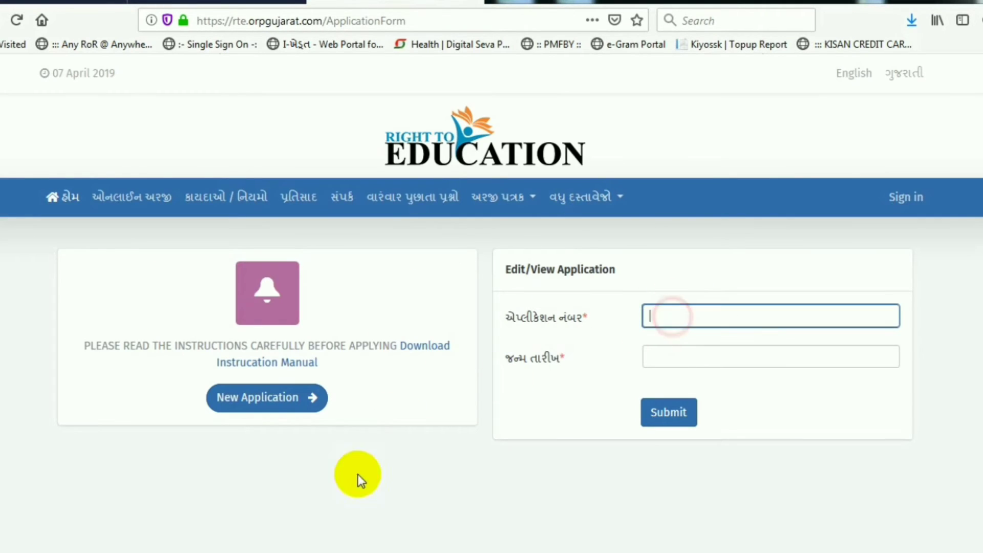
left_click(354, 552)
left_click(248, 101)
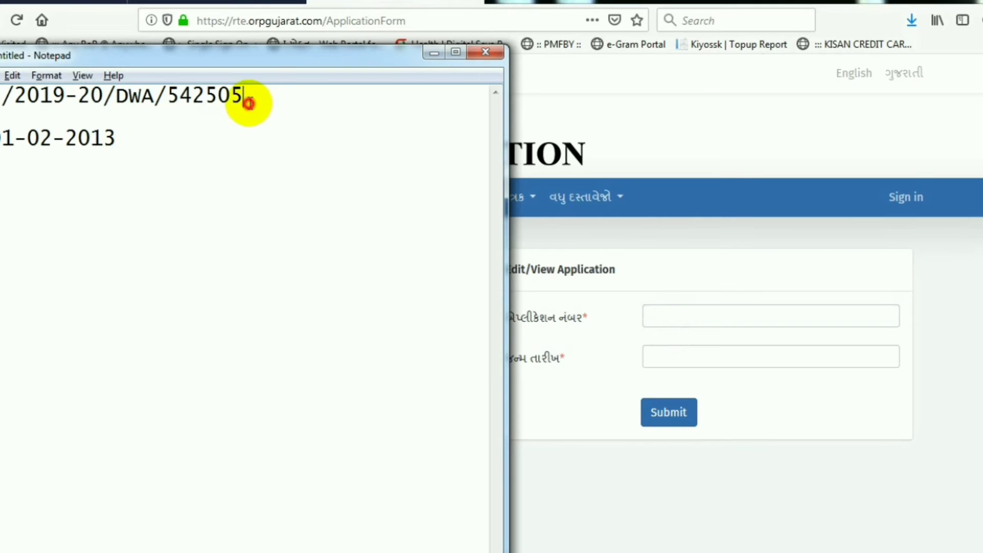
left_click(1, 95, "shift")
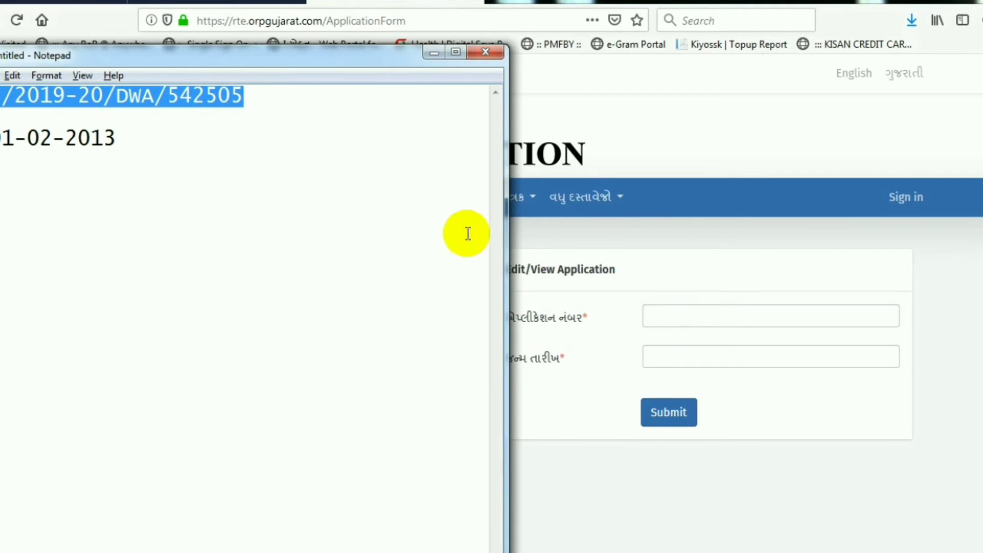
left_click(714, 316)
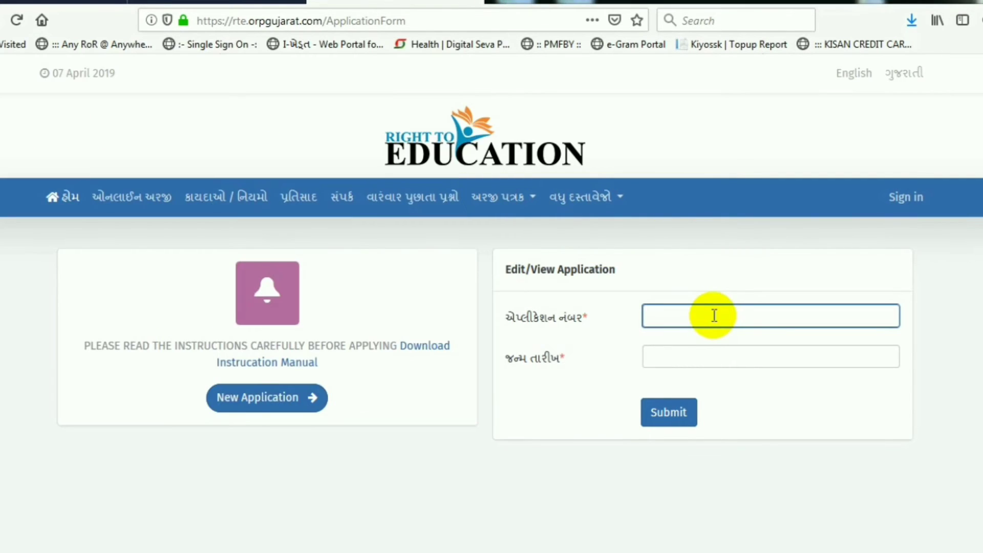
key("Tab")
type("01")
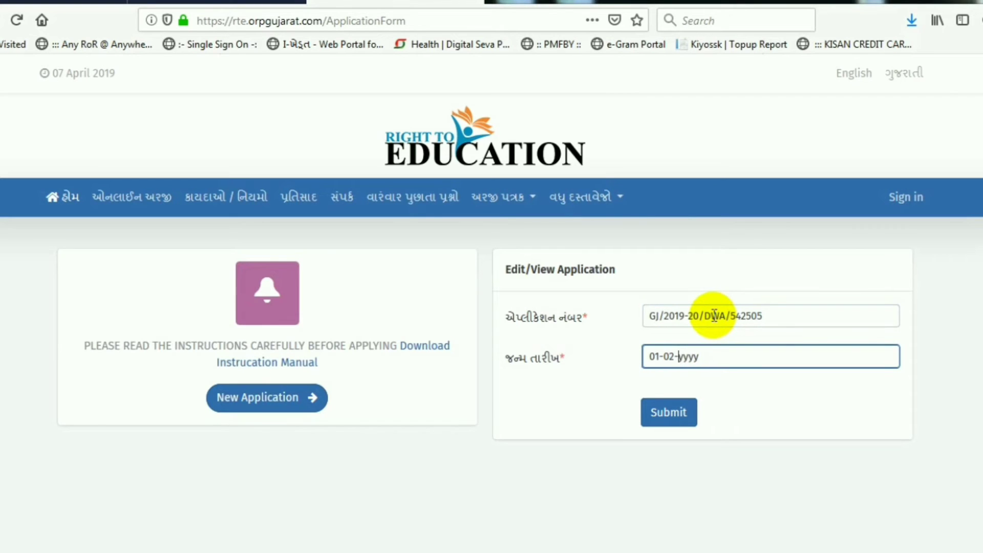
key("Tab")
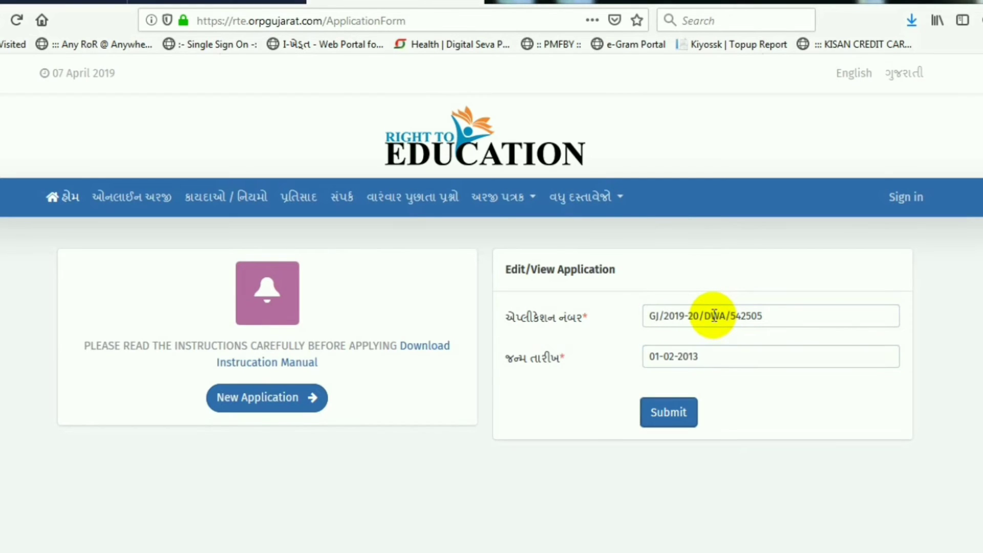
left_click(665, 425)
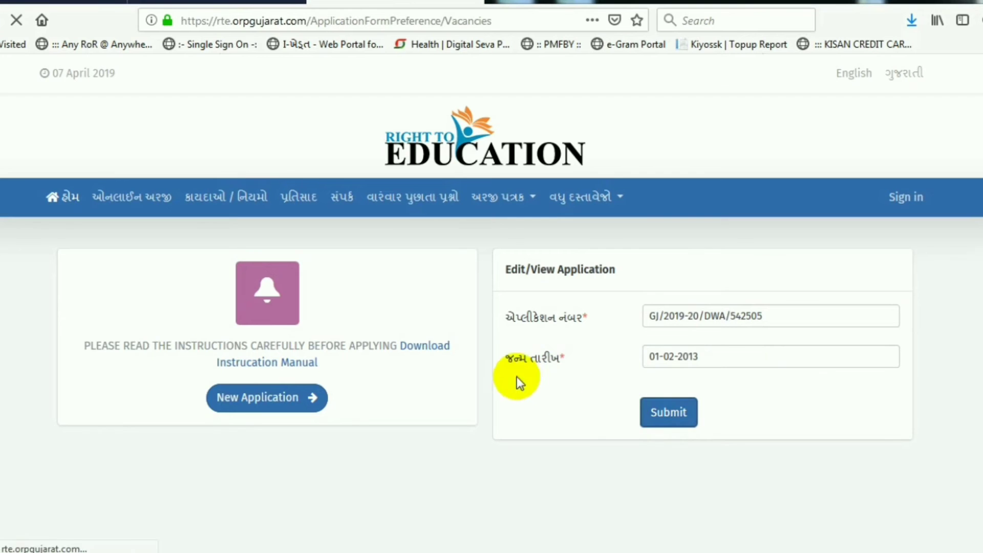
Step: Scroll through the Form B address and admission details, then go back to Form A
scroll(367, 361, "down", 2)
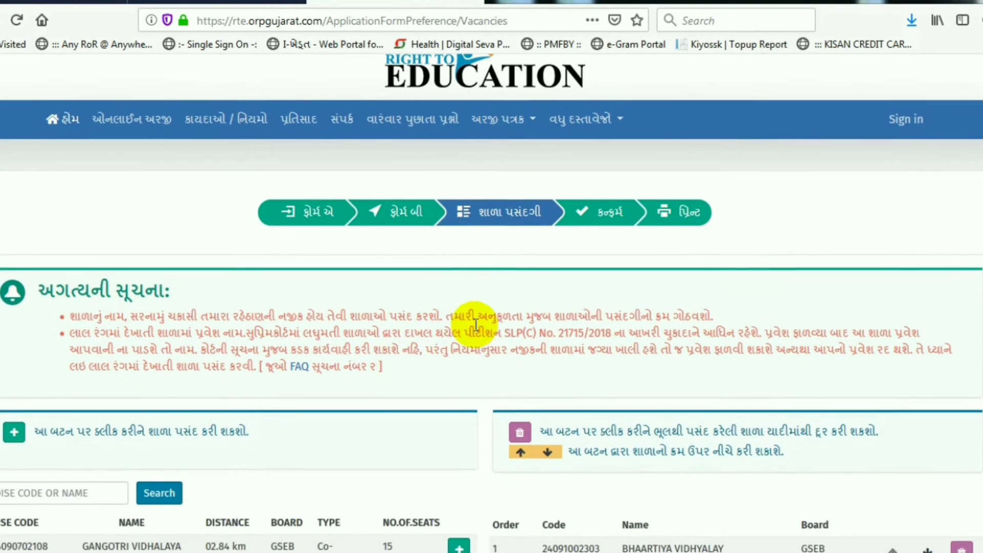
scroll(458, 328, "down", 2)
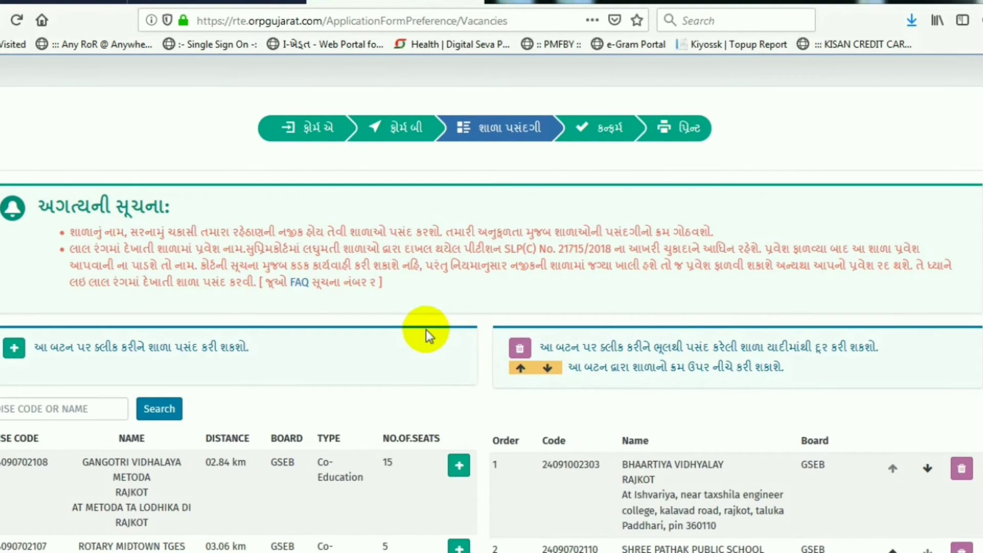
scroll(426, 333, "down", 3)
scroll(412, 346, "up", 3)
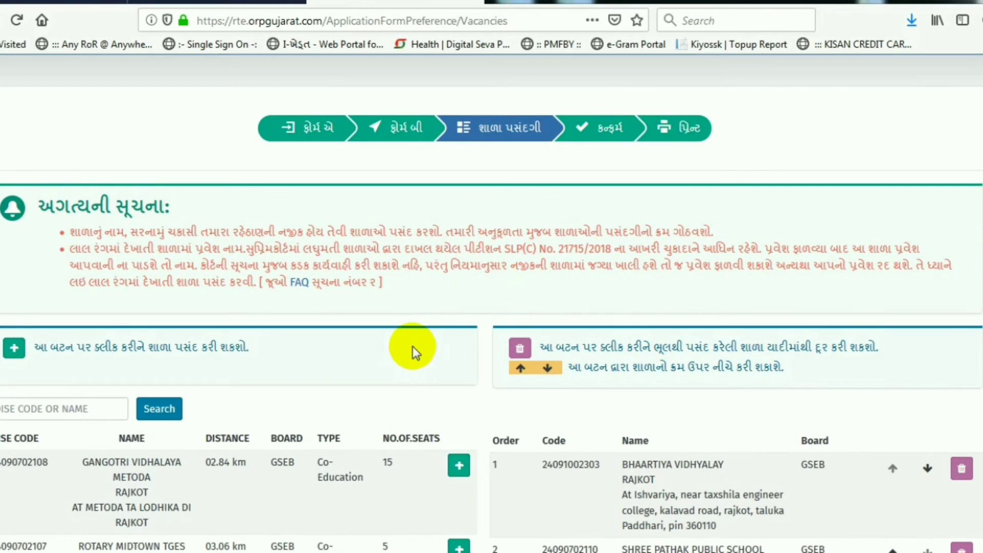
scroll(413, 277, "down", 6)
scroll(454, 315, "up", 10)
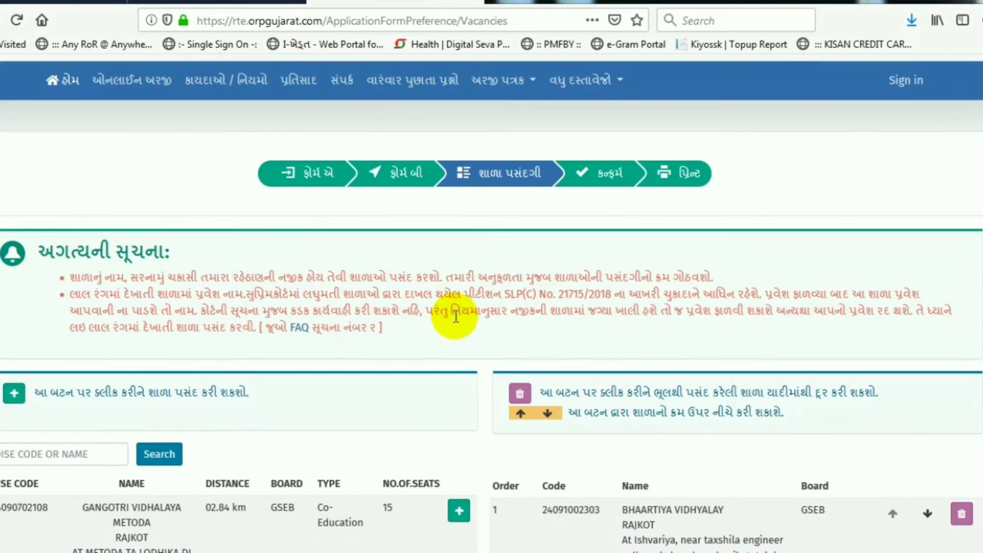
left_click(325, 292)
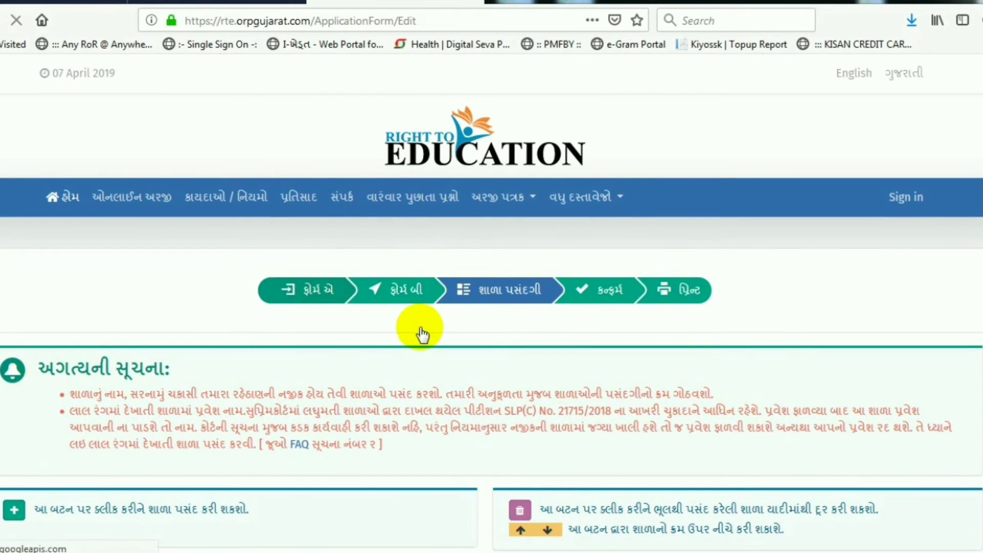
Step: Review Form A, continue to Form B and scroll down to its end
scroll(418, 338, "down", 1)
scroll(414, 346, "down", 3)
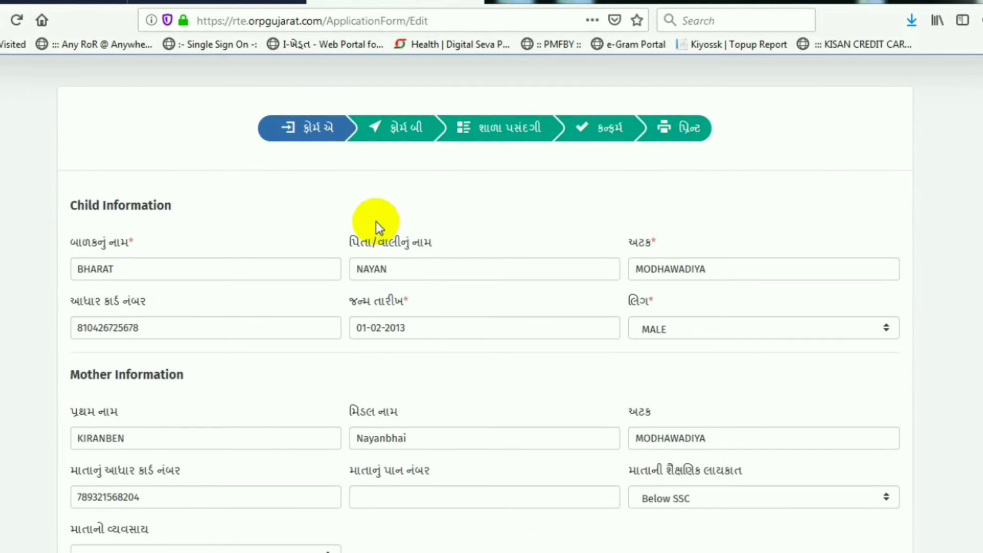
scroll(480, 350, "down", 11)
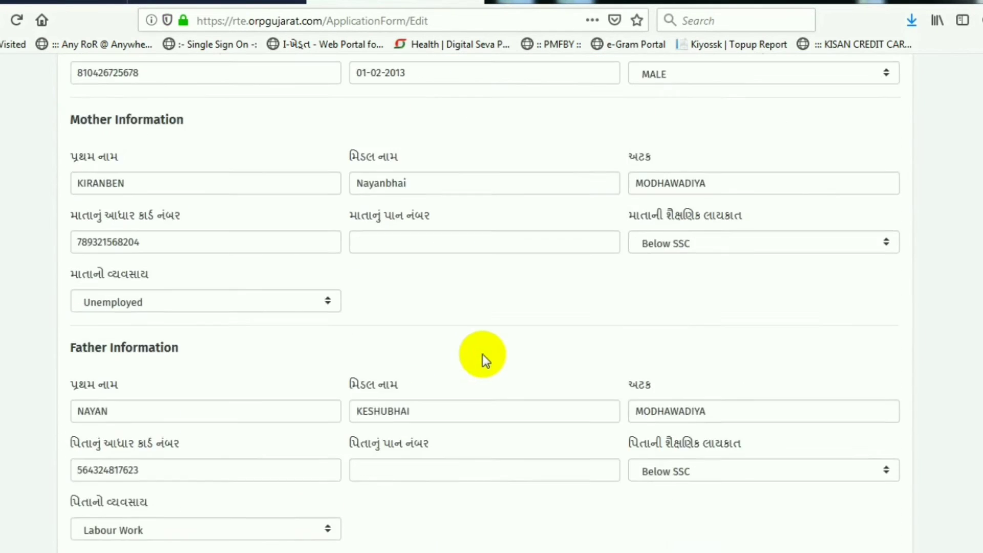
scroll(466, 349, "down", 9)
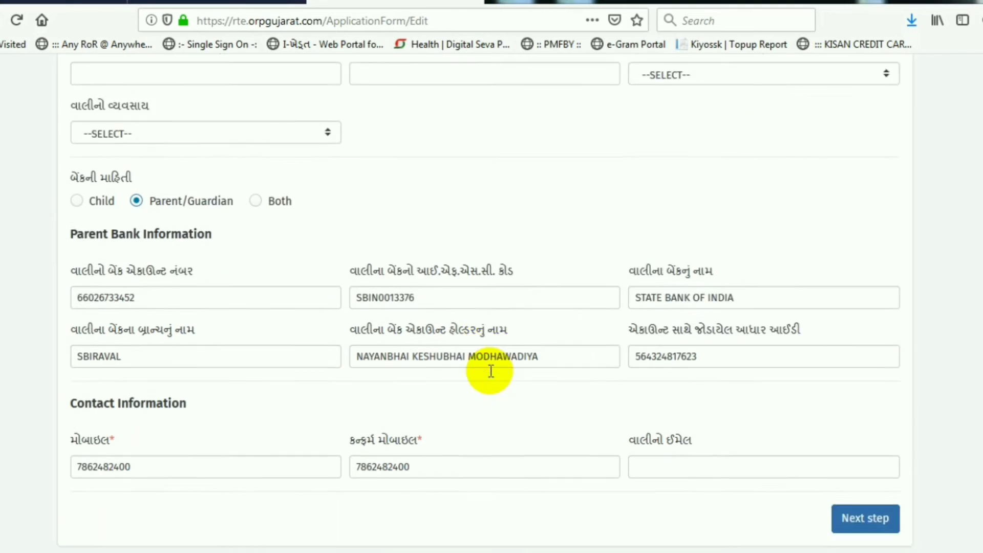
left_click(860, 401)
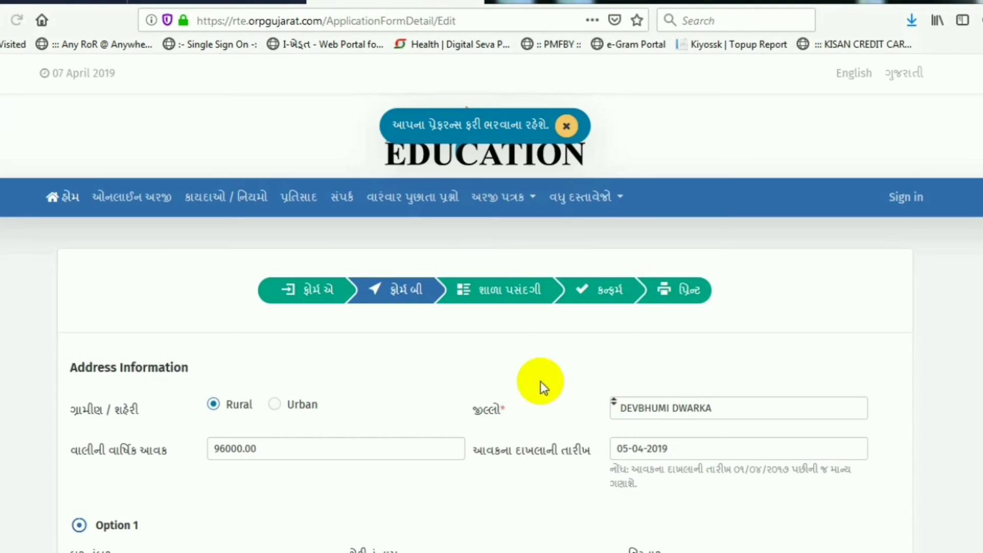
scroll(479, 397, "down", 4)
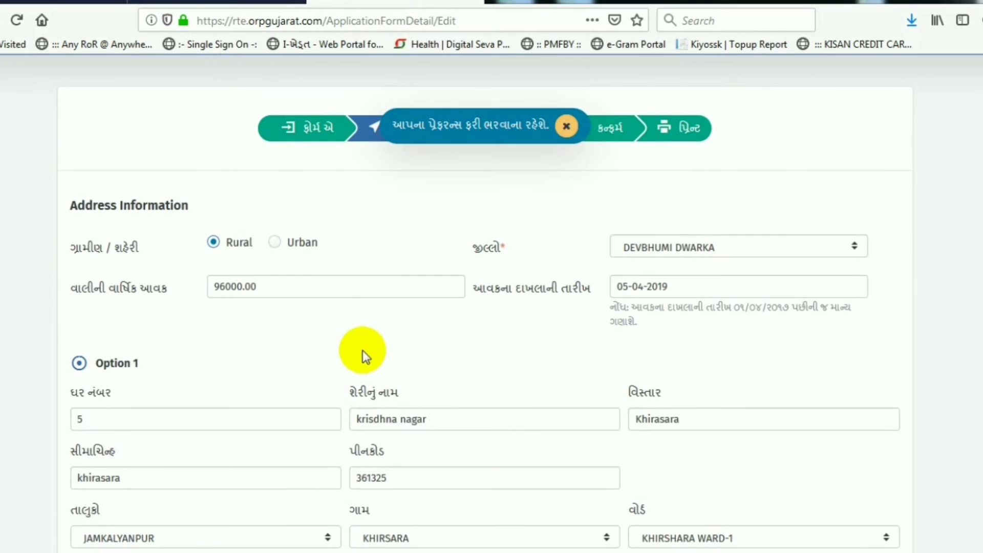
scroll(384, 418, "down", 1)
scroll(512, 409, "down", 6)
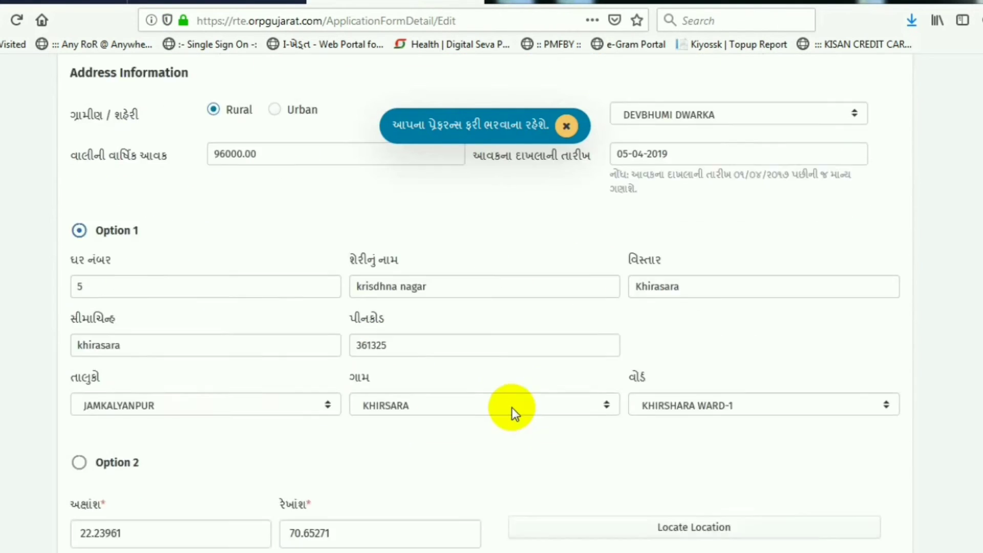
scroll(423, 394, "down", 8)
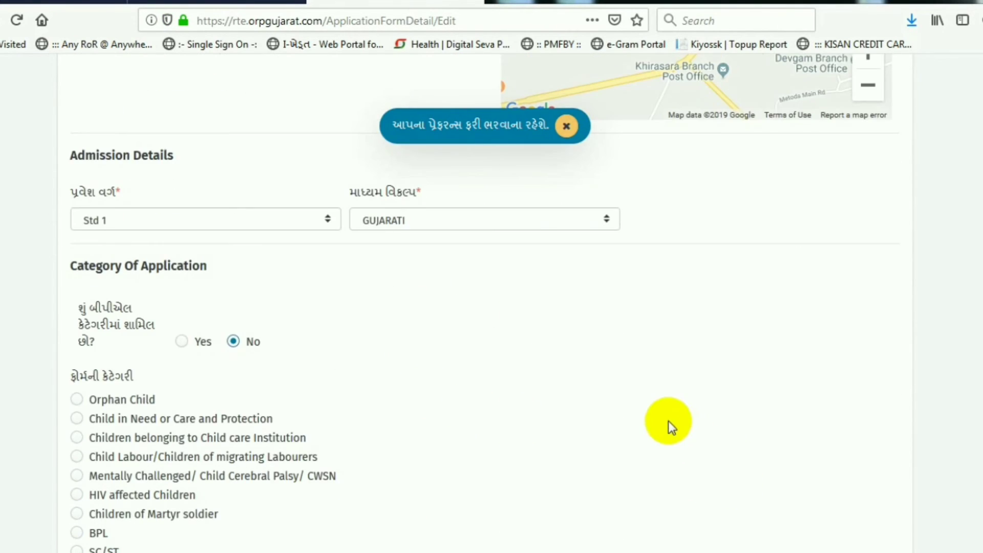
scroll(669, 421, "down", 5)
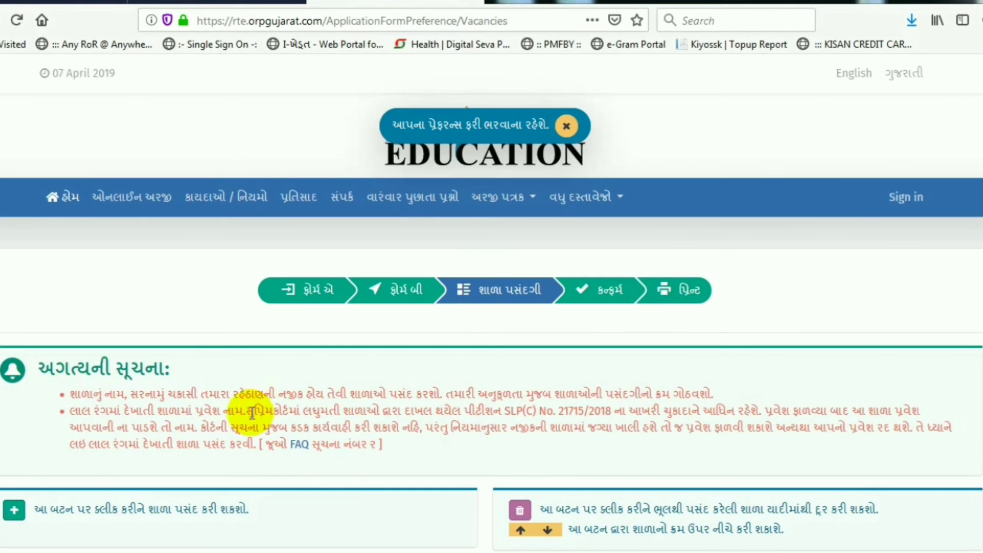
Step: Browse the school vacancy list and attempt to continue without any school chosen
scroll(252, 414, "down", 4)
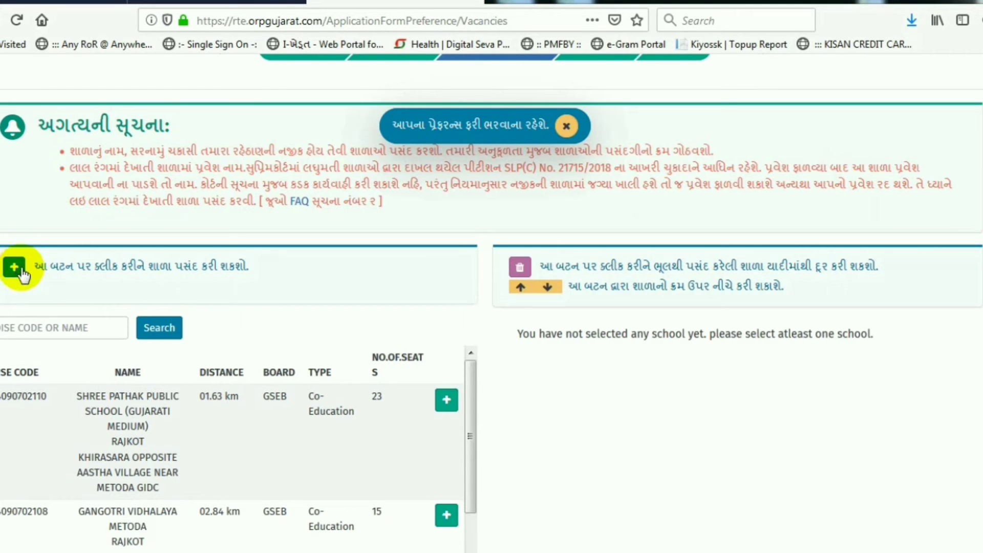
scroll(154, 328, "down", 1)
scroll(287, 355, "down", 3)
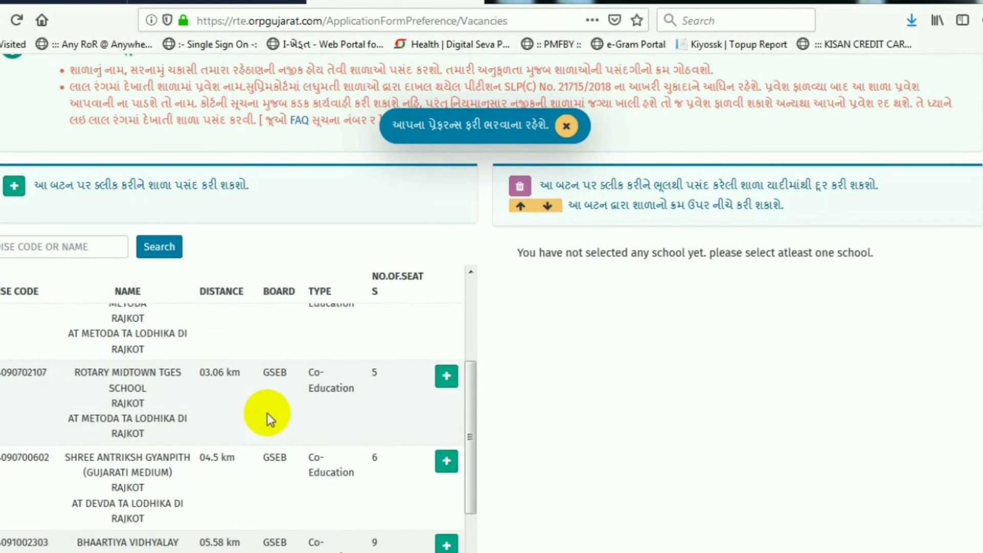
scroll(267, 417, "down", 2)
scroll(598, 473, "down", 5)
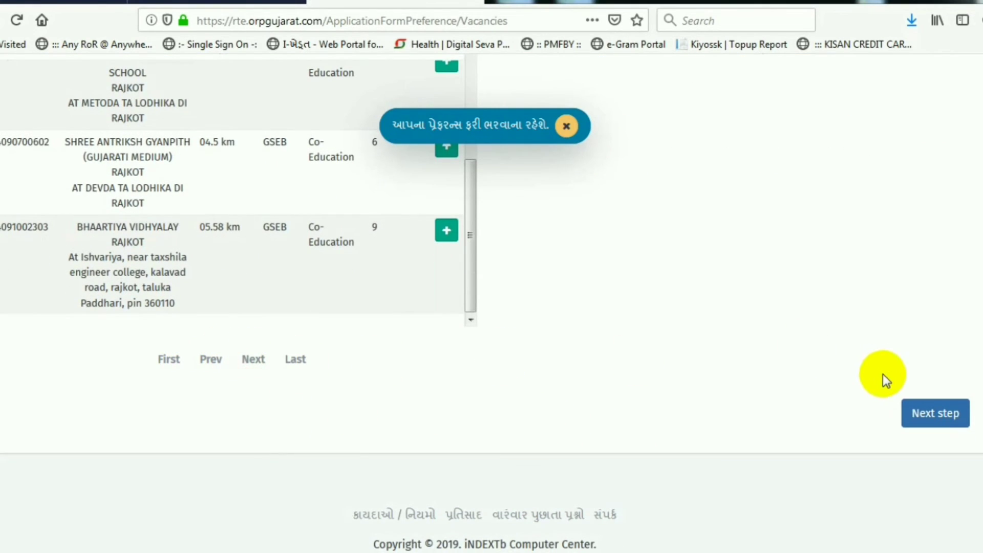
scroll(709, 424, "up", 6)
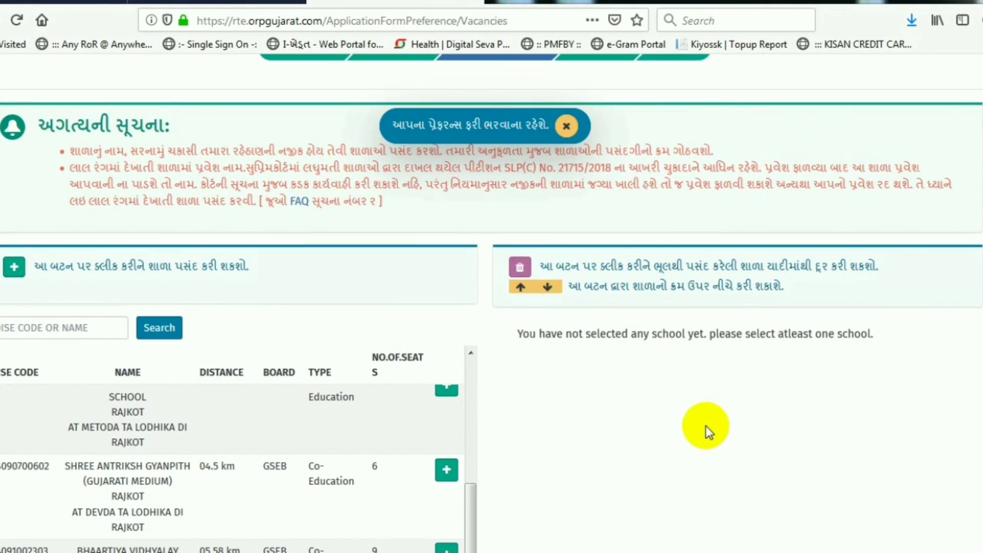
scroll(706, 426, "up", 4)
scroll(910, 428, "down", 10)
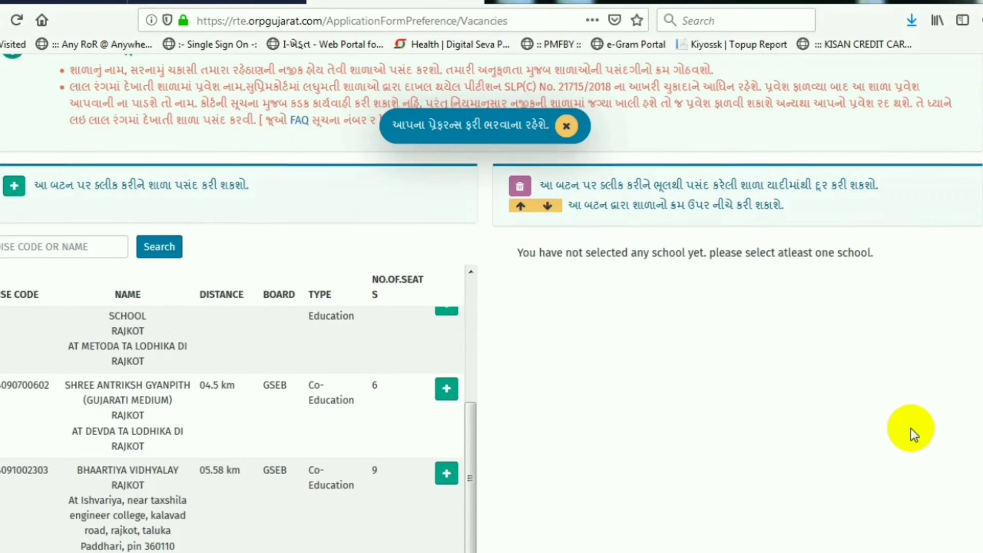
left_click(935, 381)
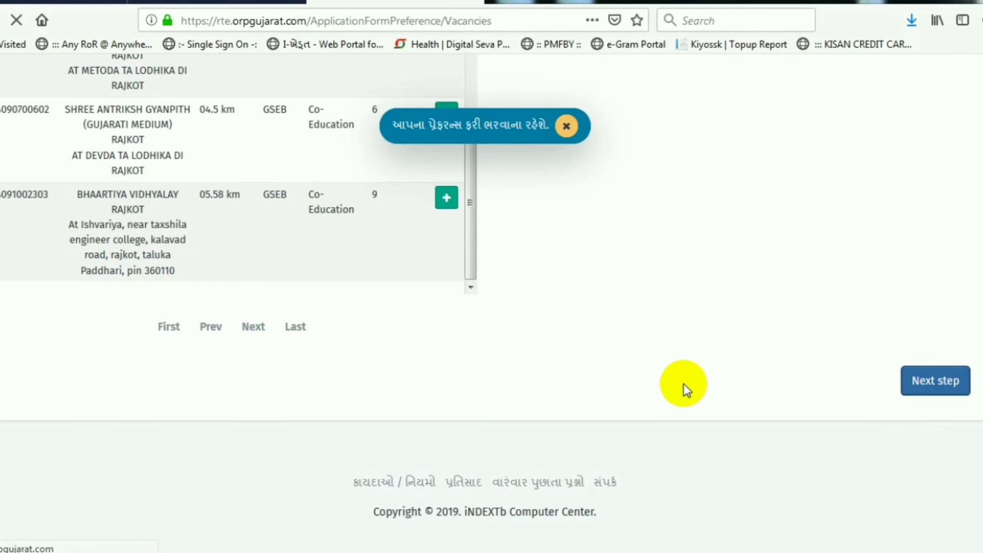
scroll(550, 357, "down", 5)
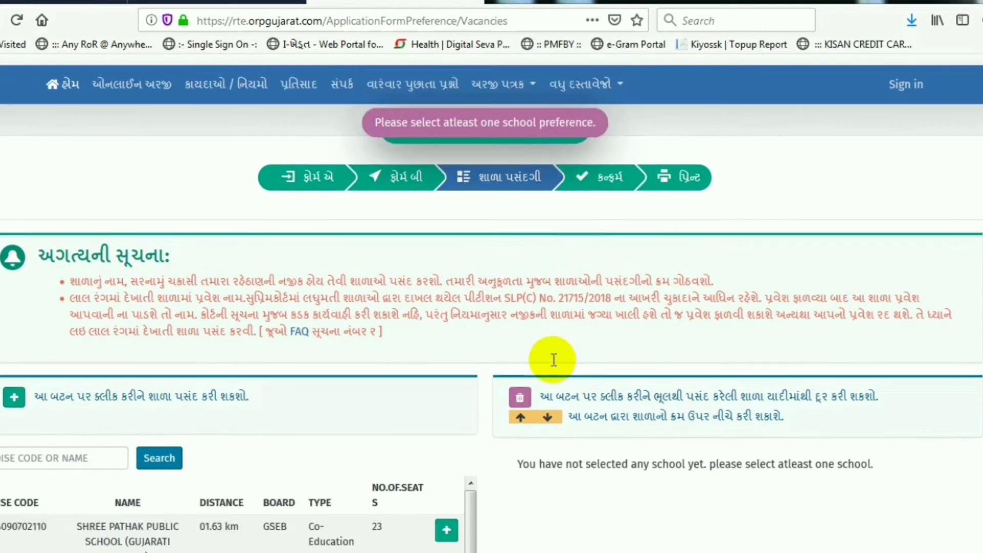
scroll(514, 362, "down", 2)
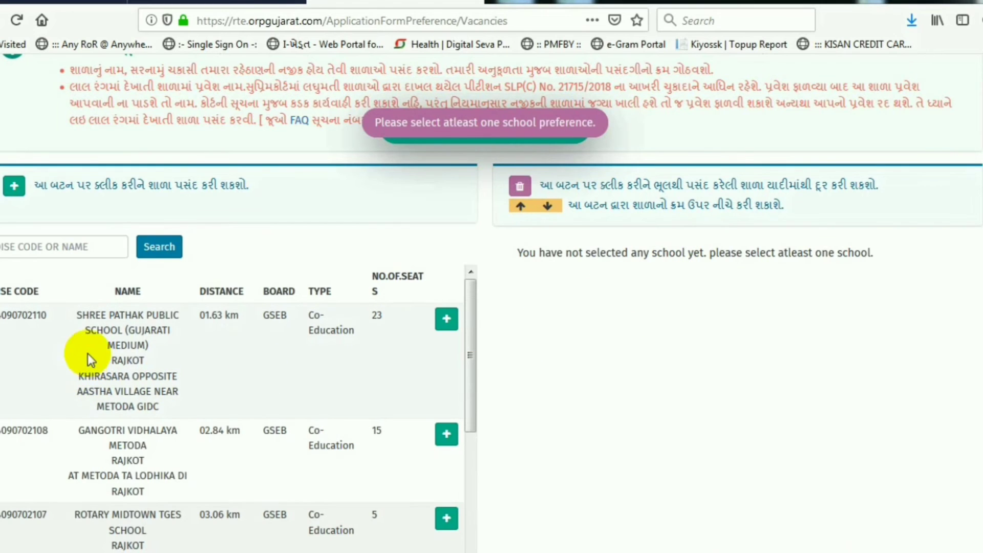
Step: Add GANGOTRI VIDHALAYA METODA as preference 1 and BHAARTIYA VIDHYALAY as preference 2
left_click_drag(88, 317, 177, 330)
left_click_drag(90, 430, 233, 458)
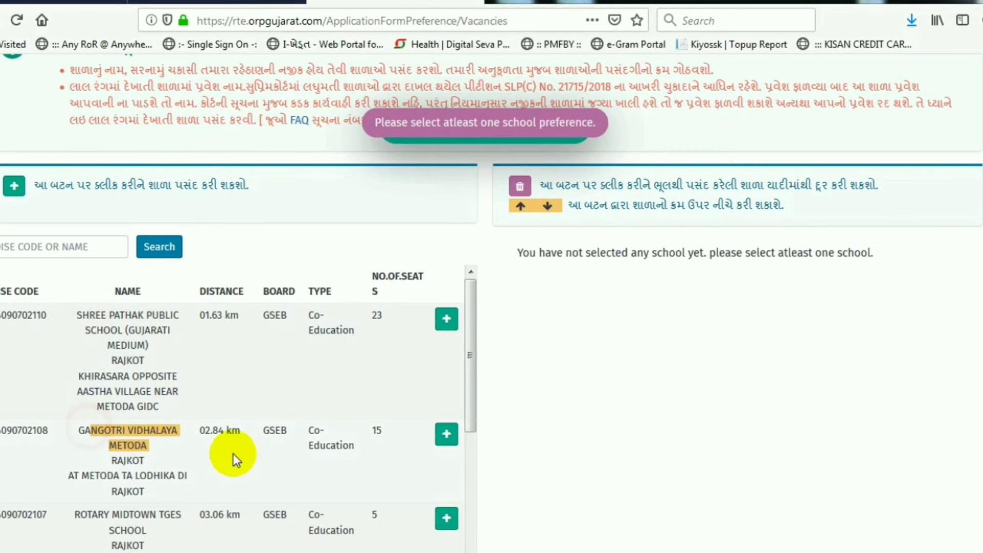
left_click(447, 434)
scroll(198, 442, "down", 1)
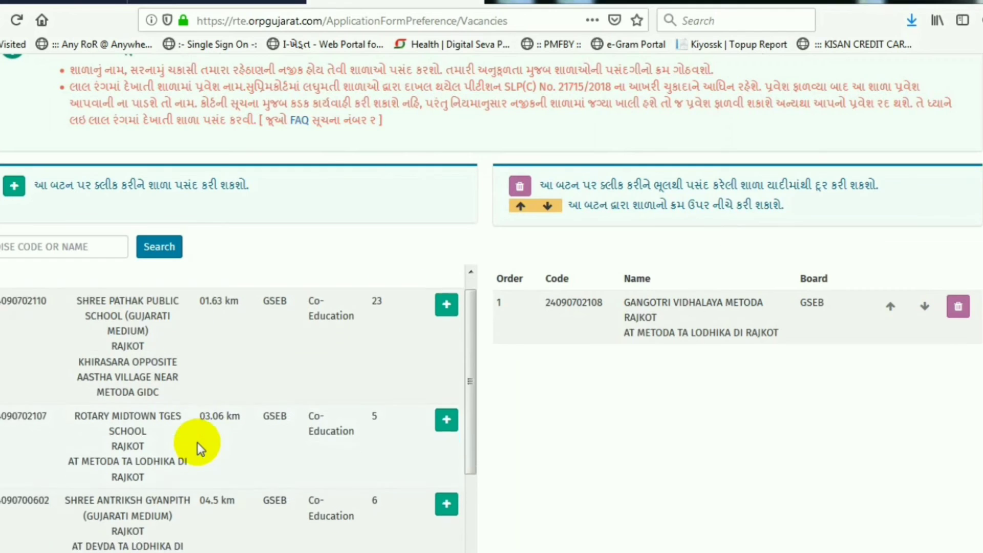
scroll(205, 450, "down", 2)
left_click(446, 471)
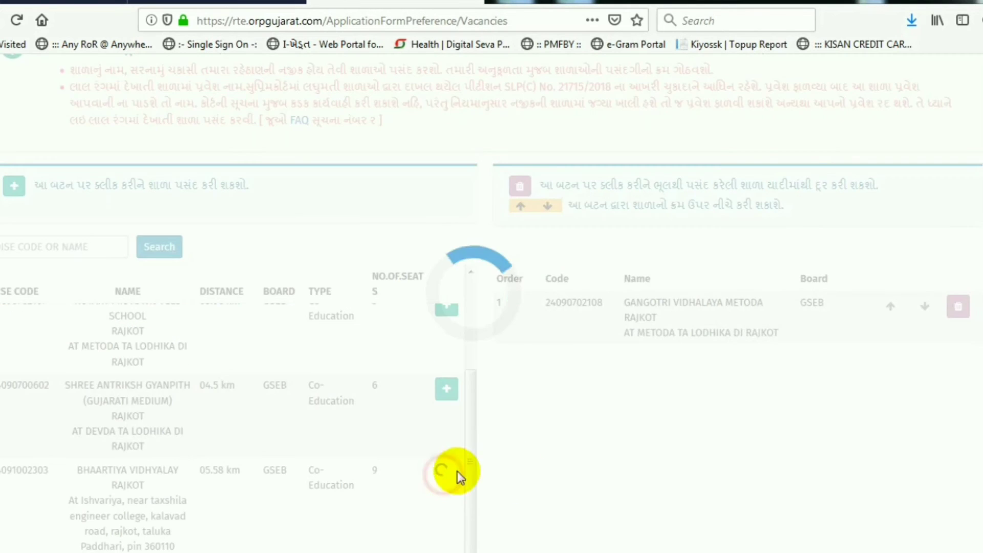
Step: Save the two school preferences and continue to the confirmation page
scroll(702, 401, "down", 3)
left_click_drag(640, 233, 695, 322)
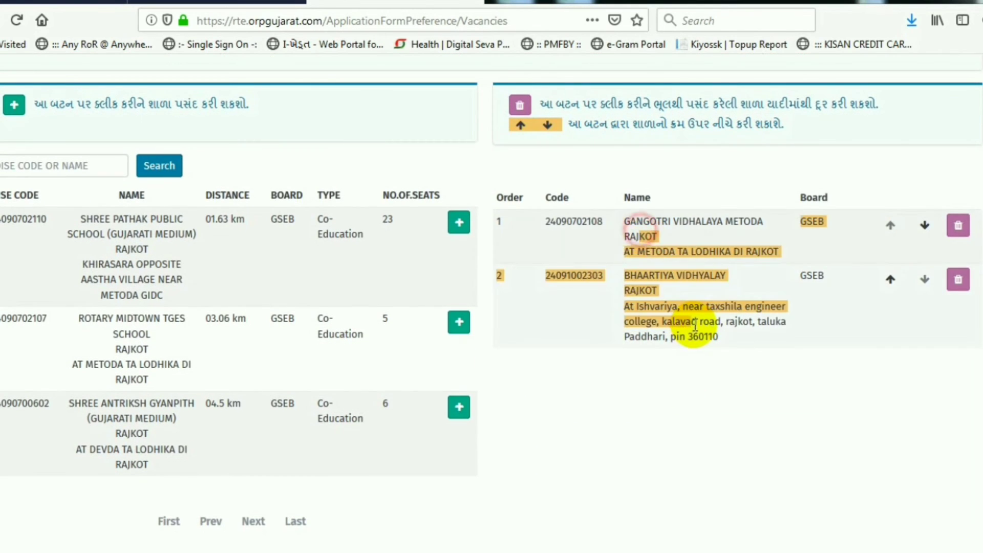
scroll(699, 348, "down", 4)
left_click(952, 394)
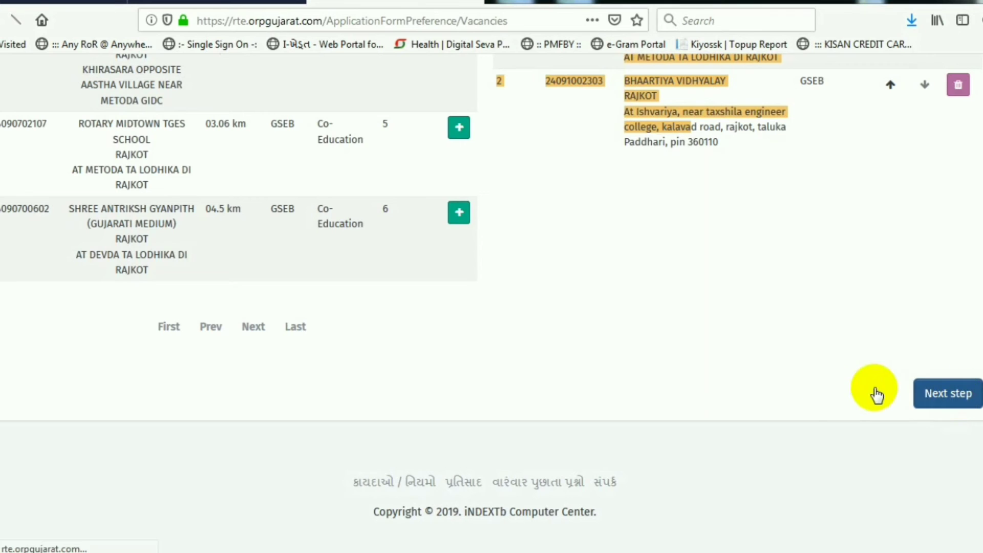
Step: Submit Confirm Application and accept the lock dialog, reaching the Print Application step
scroll(555, 404, "down", 5)
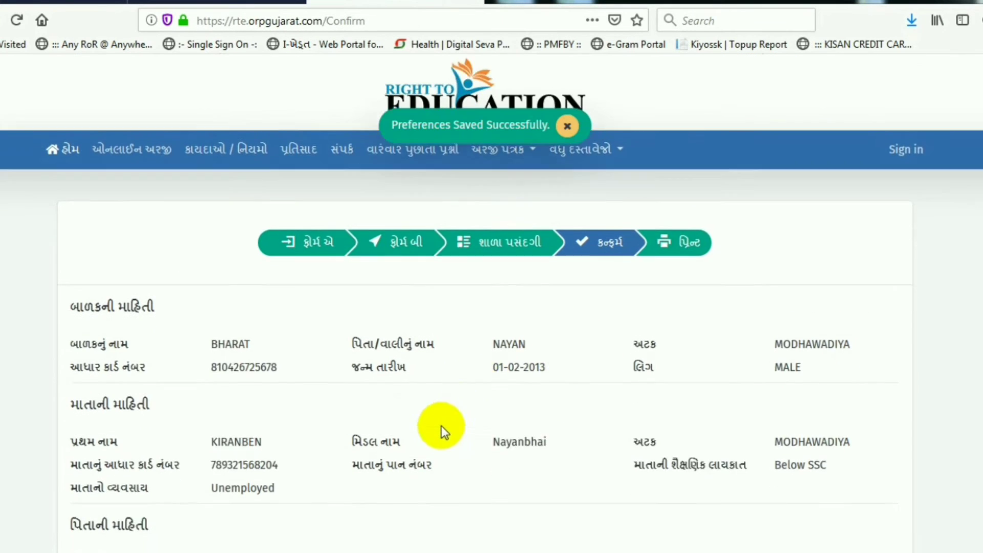
scroll(459, 361, "down", 18)
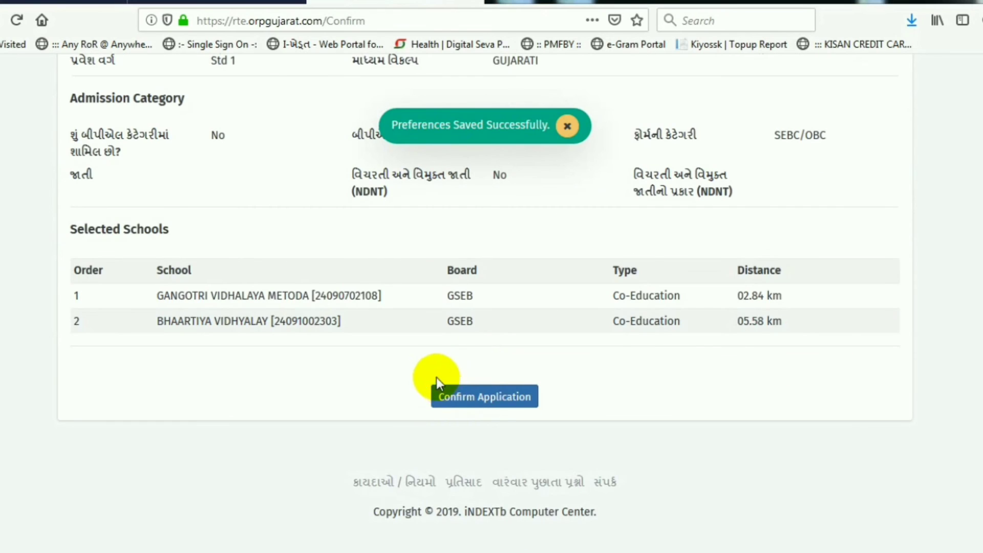
left_click(484, 397)
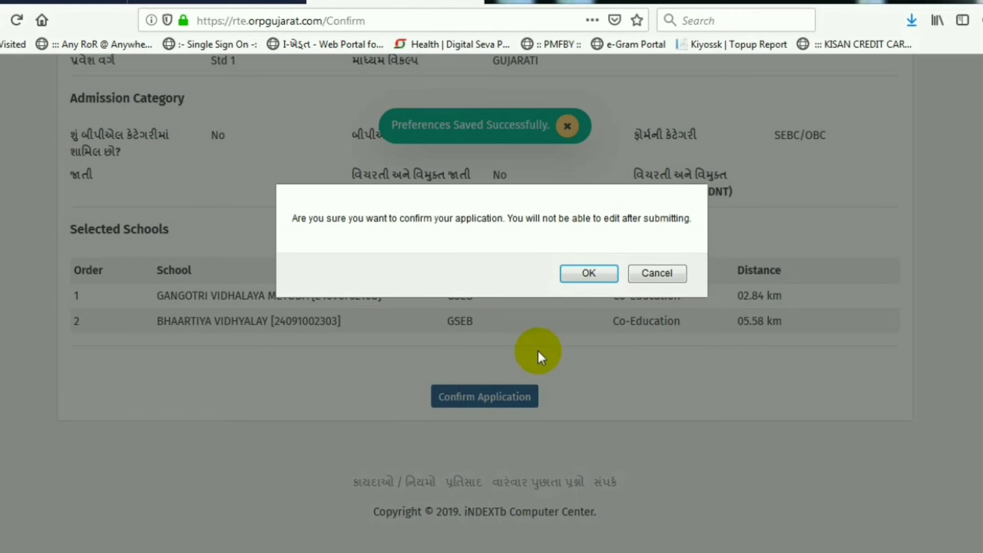
left_click(588, 274)
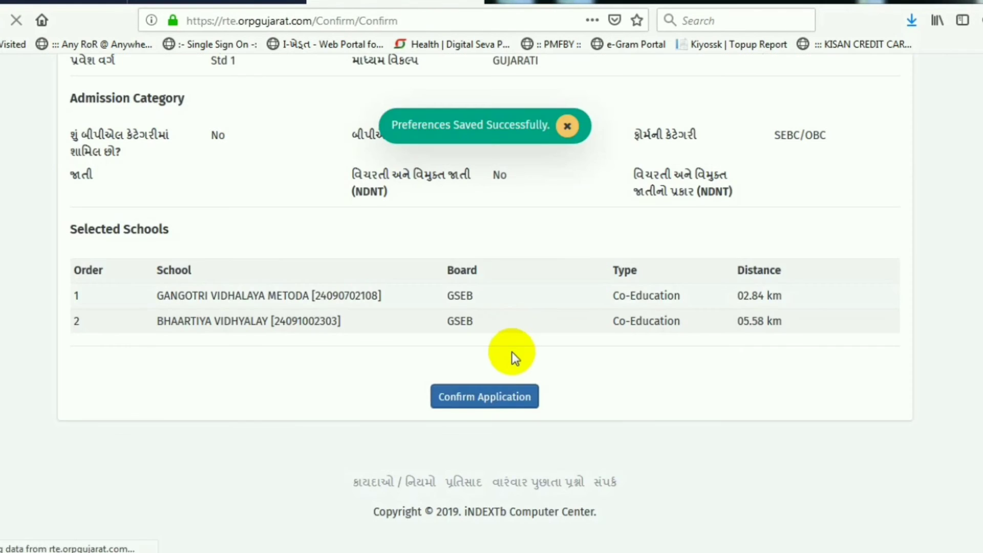
scroll(505, 361, "down", 3)
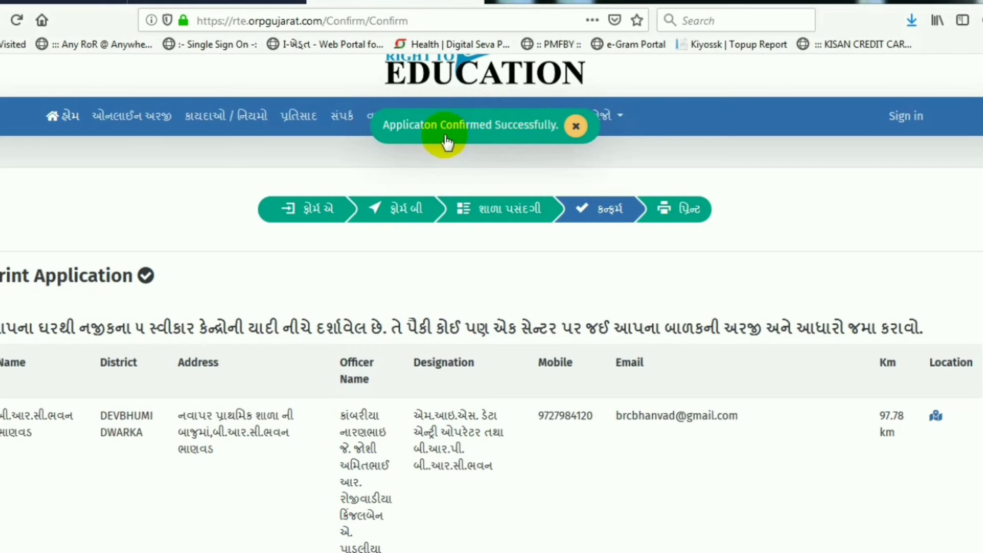
Step: Open the Application Form 2019-20 printout as Print.pdf from the Print Application page
scroll(391, 401, "down", 8)
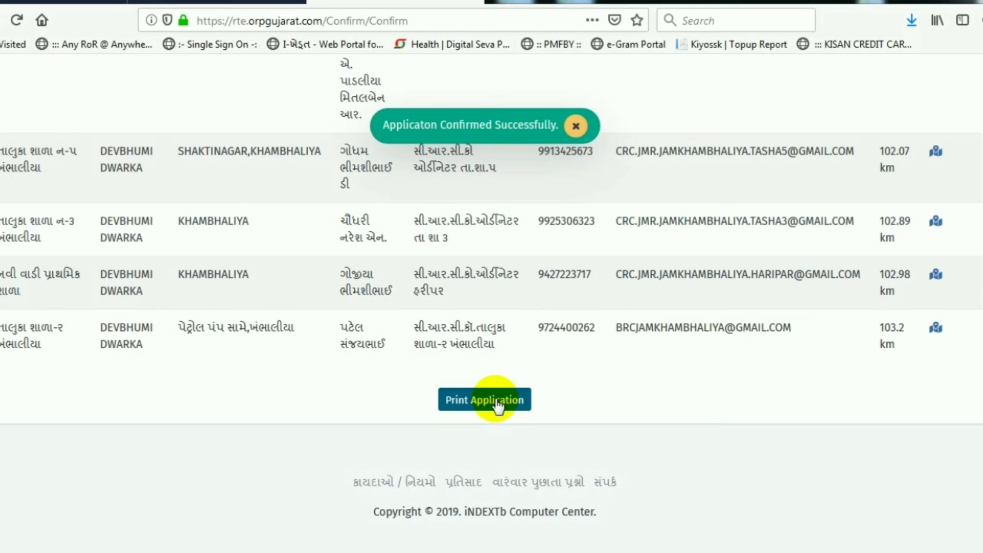
left_click(464, 397)
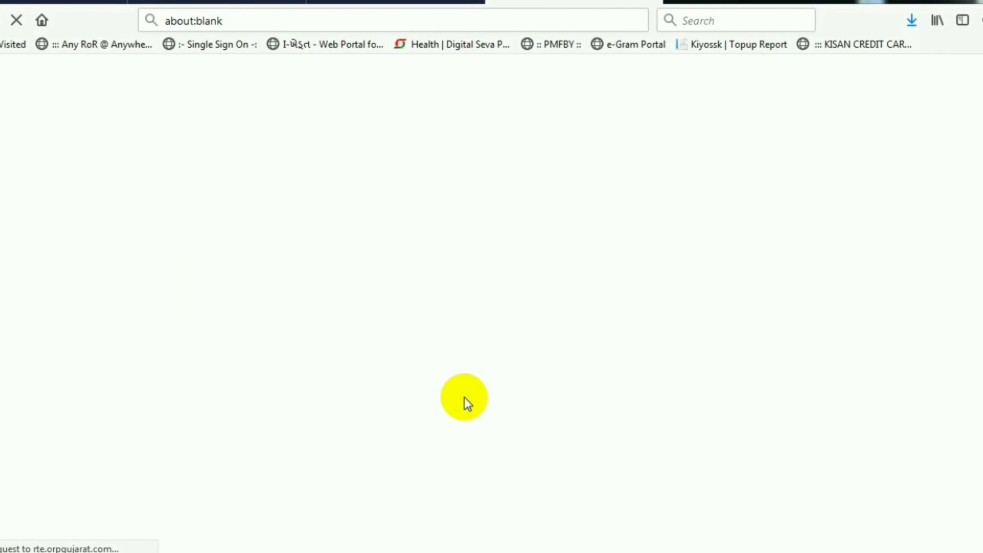
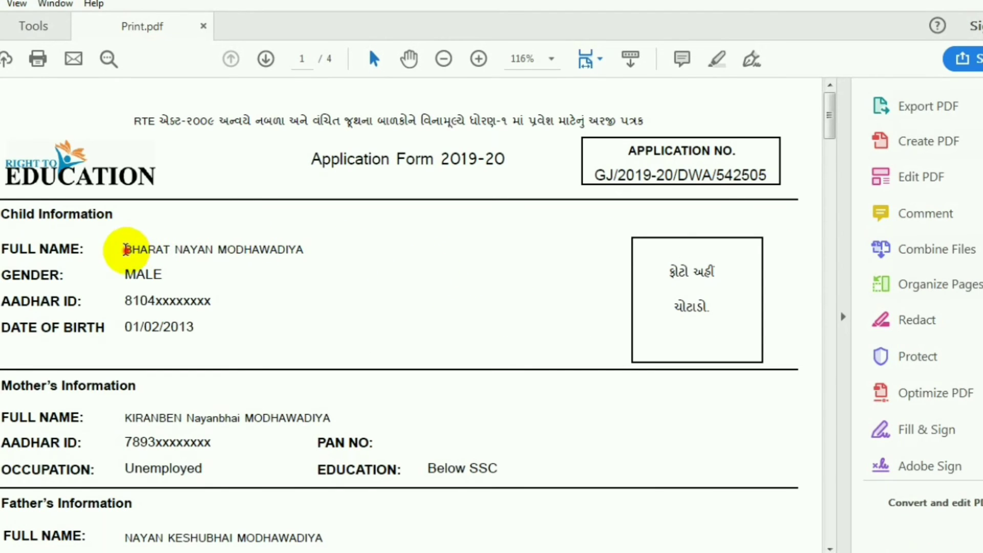
Step: Select the child's full name on page 1 and briefly outline the photo box
left_click_drag(127, 250, 314, 239)
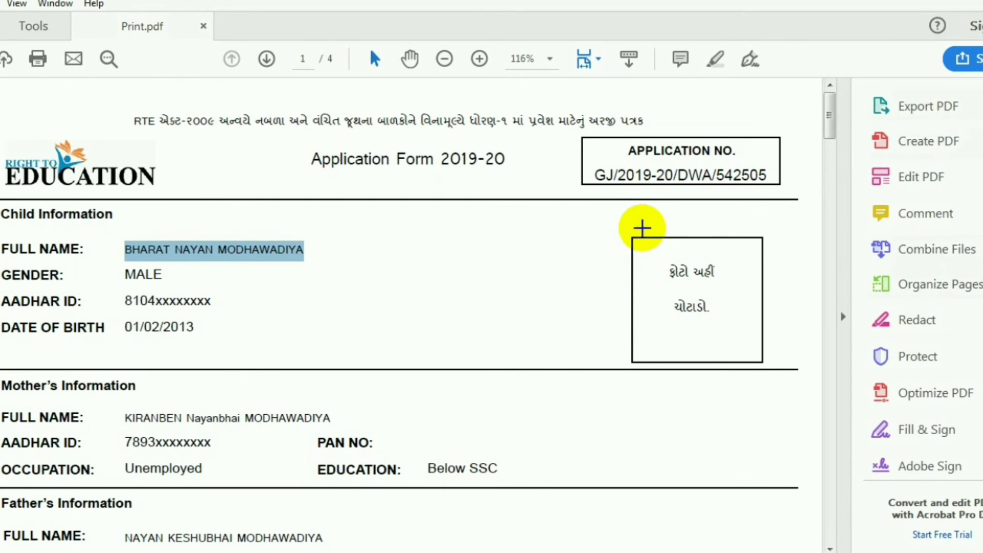
left_click_drag(632, 237, 761, 363)
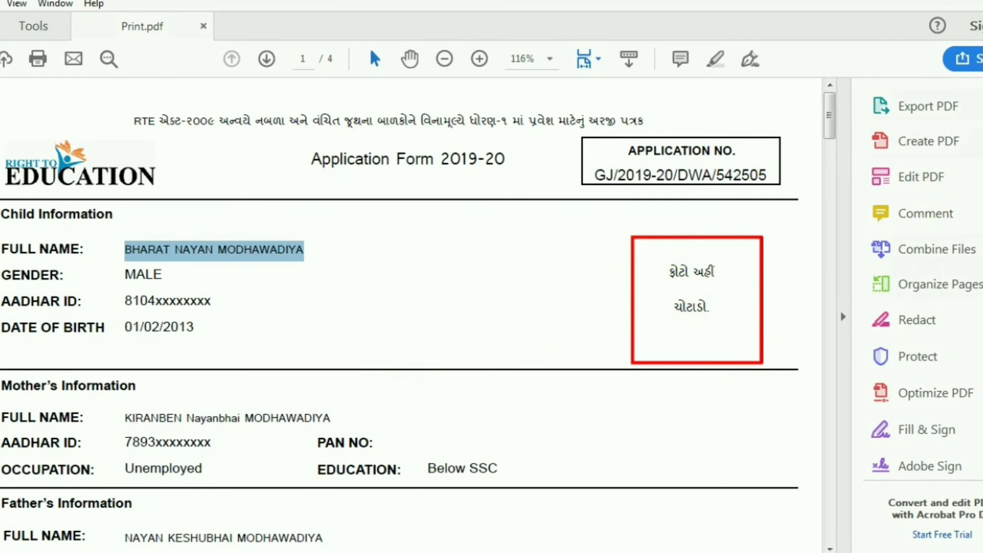
key("Escape")
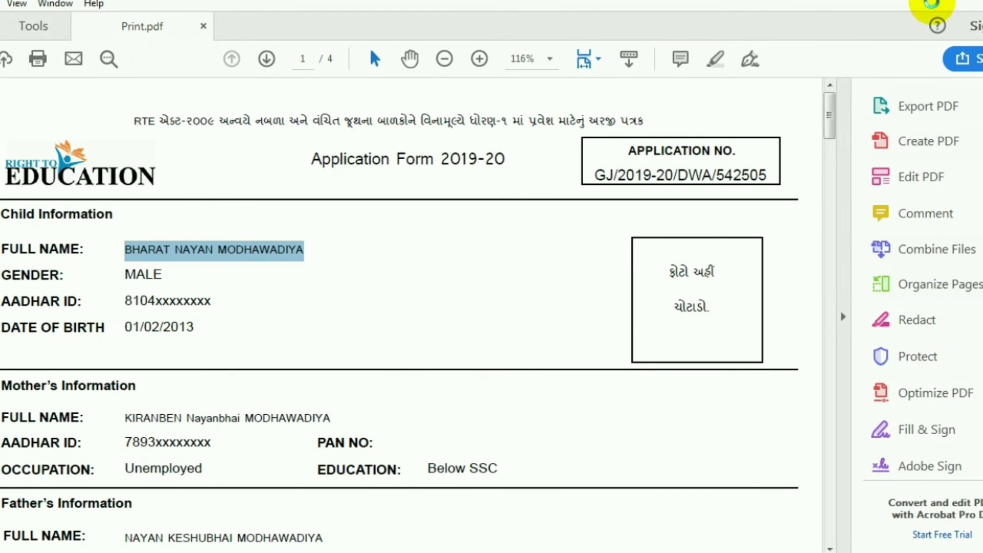
Step: Scroll past the parent, address and admission details on pages 1–2 to the Required Documents list
left_click(594, 315)
scroll(593, 320, "down", 1)
scroll(593, 323, "down", 3)
scroll(461, 351, "down", 9)
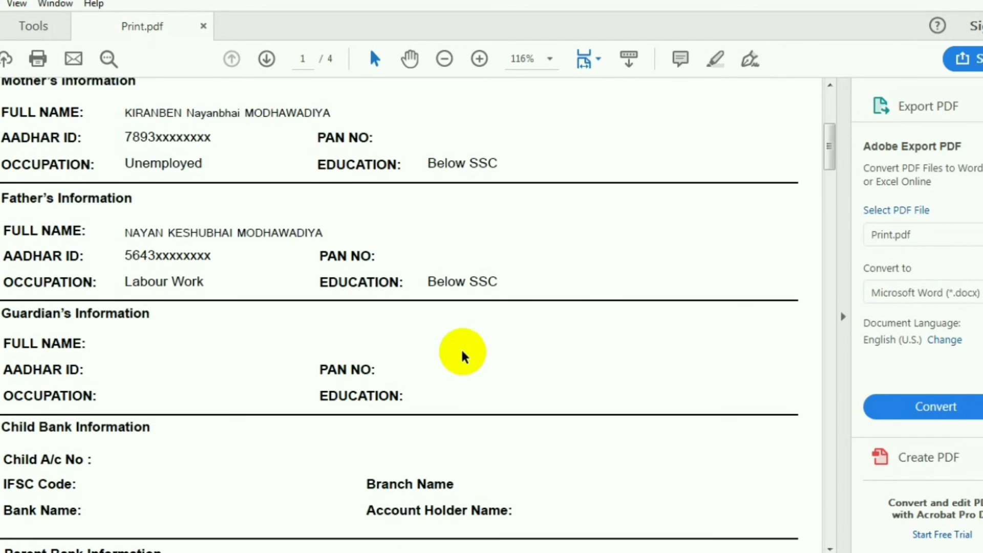
scroll(469, 355, "down", 15)
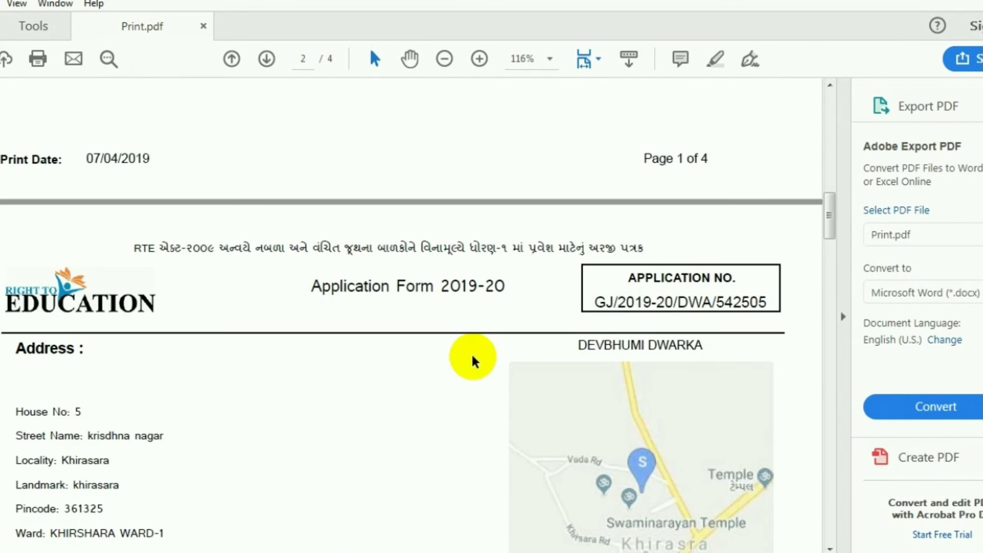
scroll(472, 361, "down", 10)
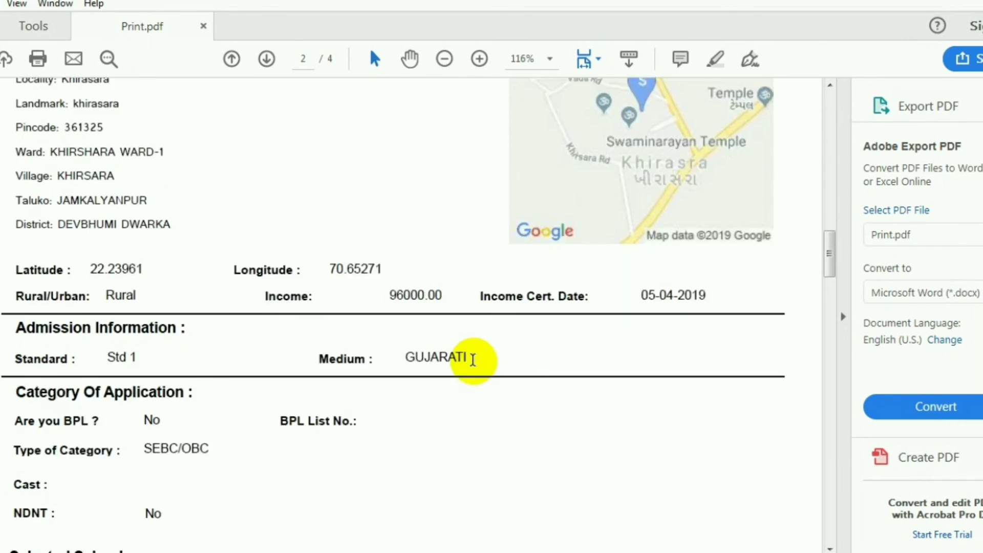
scroll(474, 364, "down", 10)
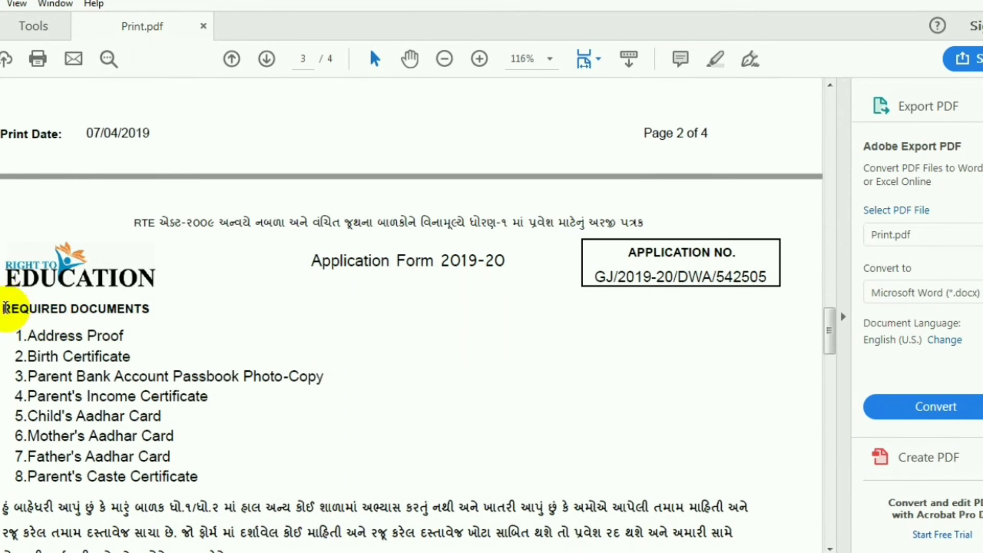
left_click_drag(4, 307, 228, 470)
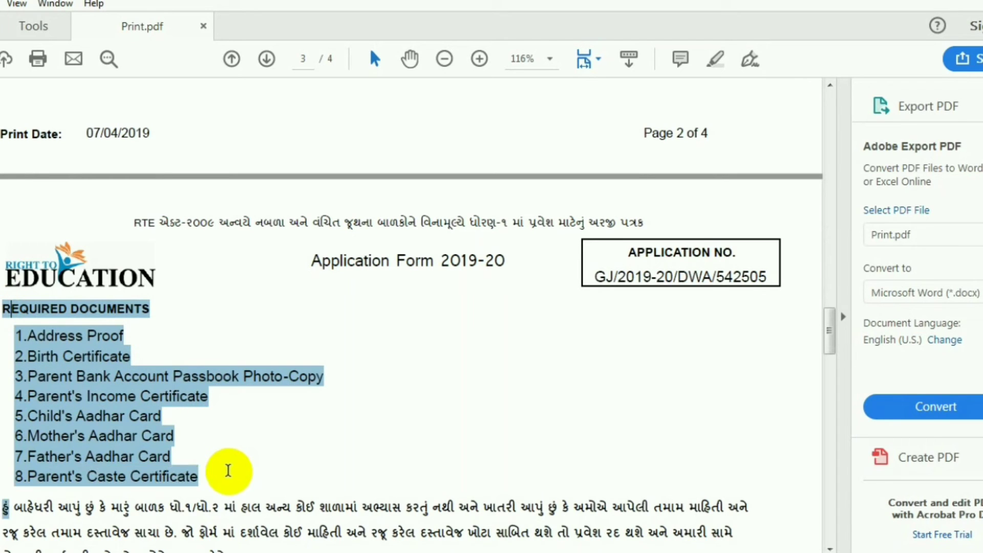
double_click(60, 338)
double_click(59, 338)
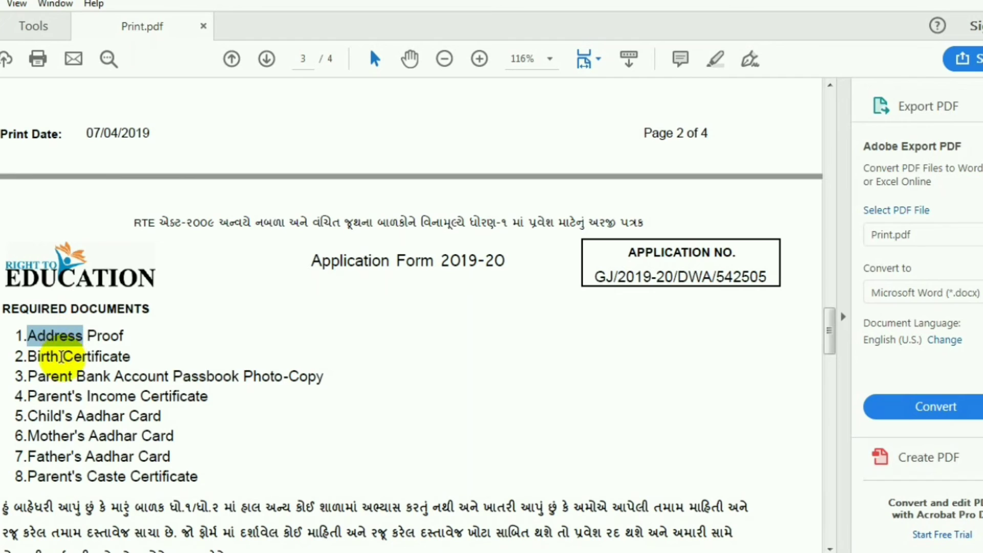
left_click_drag(24, 352, 138, 353)
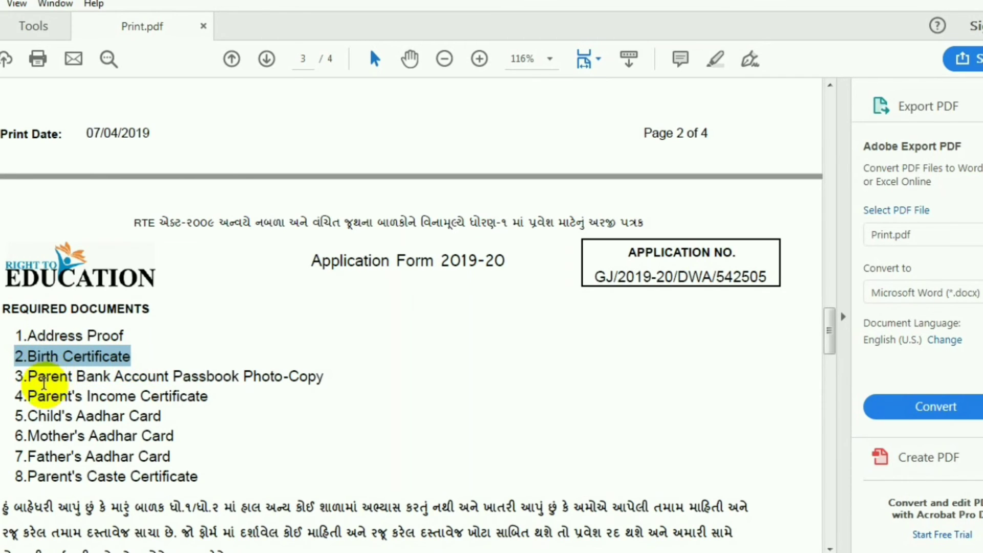
left_click_drag(28, 377, 333, 379)
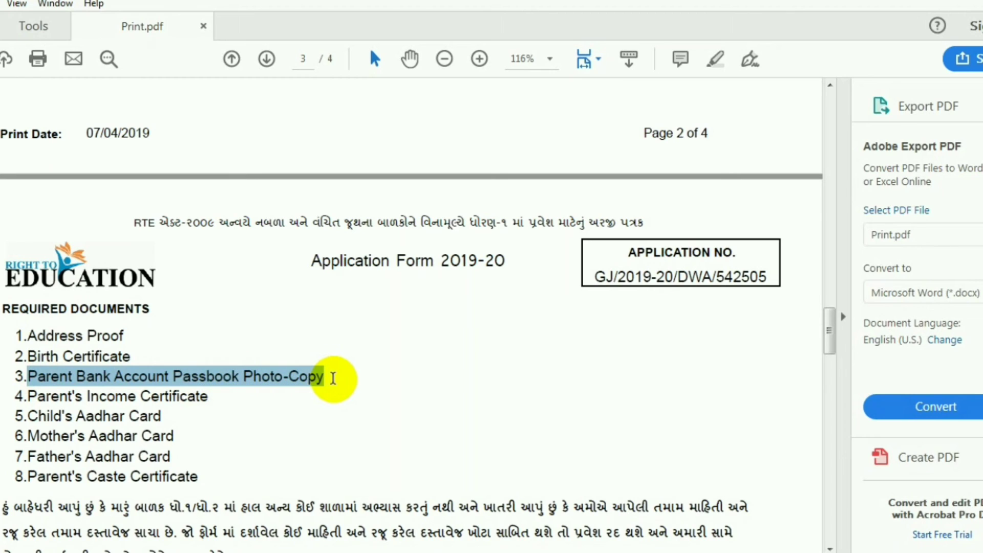
left_click_drag(57, 397, 205, 409)
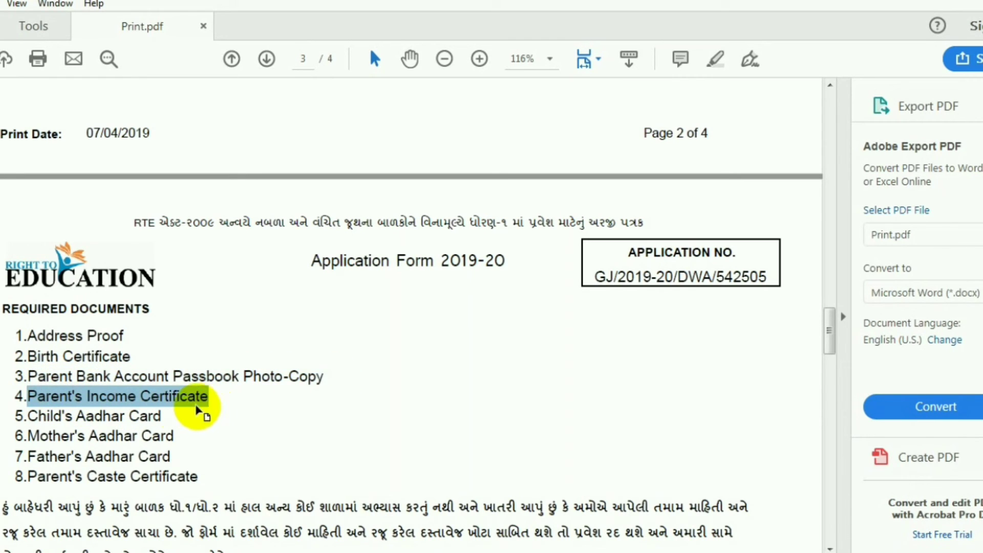
left_click_drag(26, 417, 173, 457)
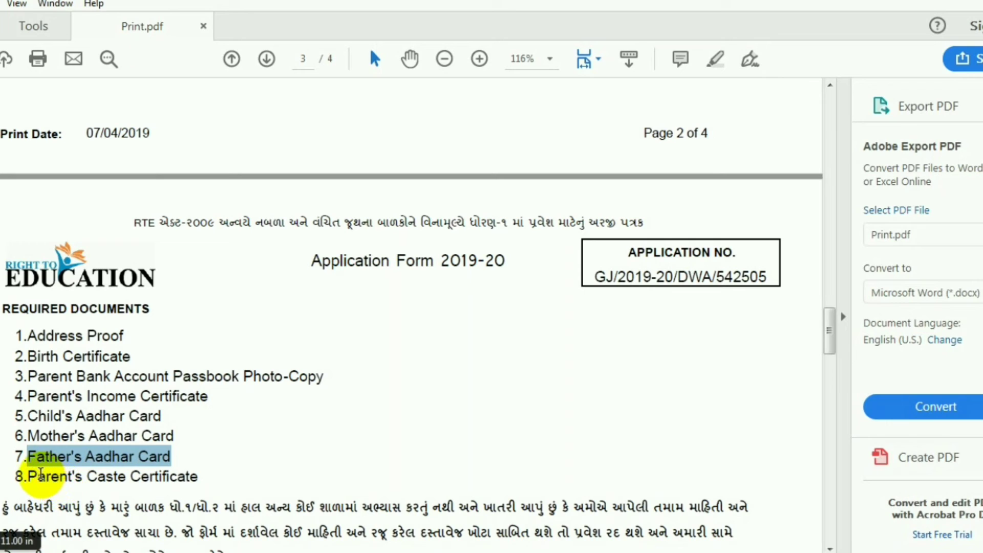
left_click_drag(32, 476, 197, 476)
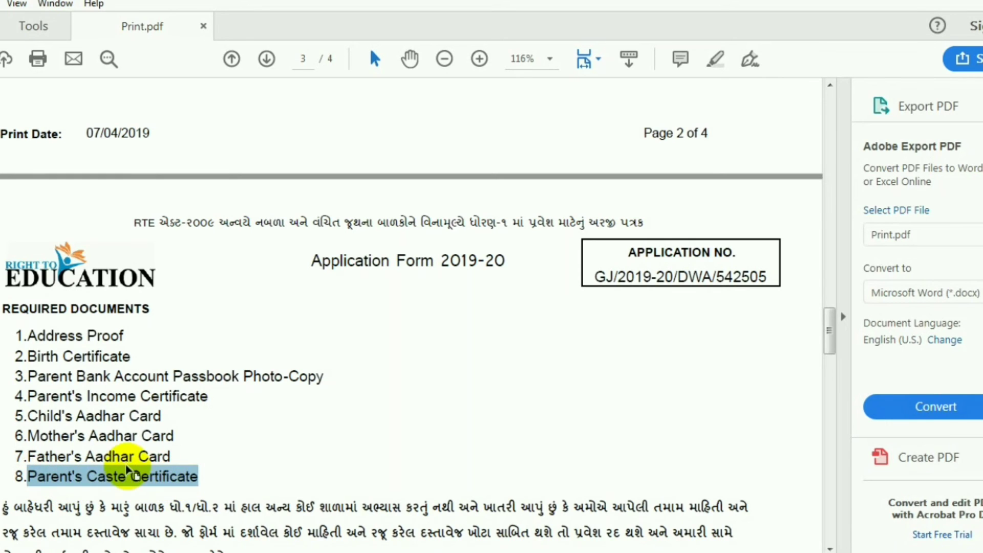
Step: Scroll down past the declaration, clearing the caste certificate highlight
scroll(138, 436, "down", 3)
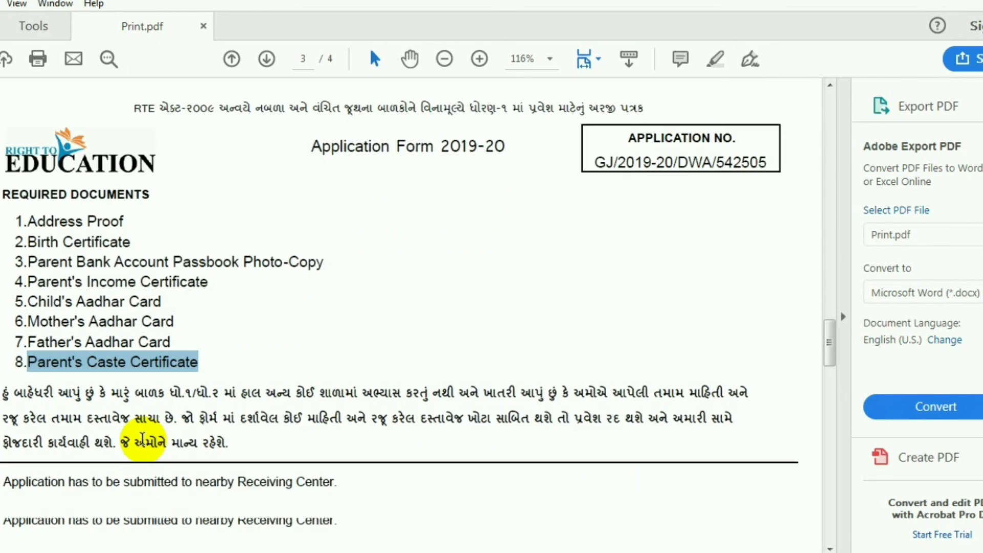
scroll(138, 439, "down", 1)
scroll(137, 338, "down", 2)
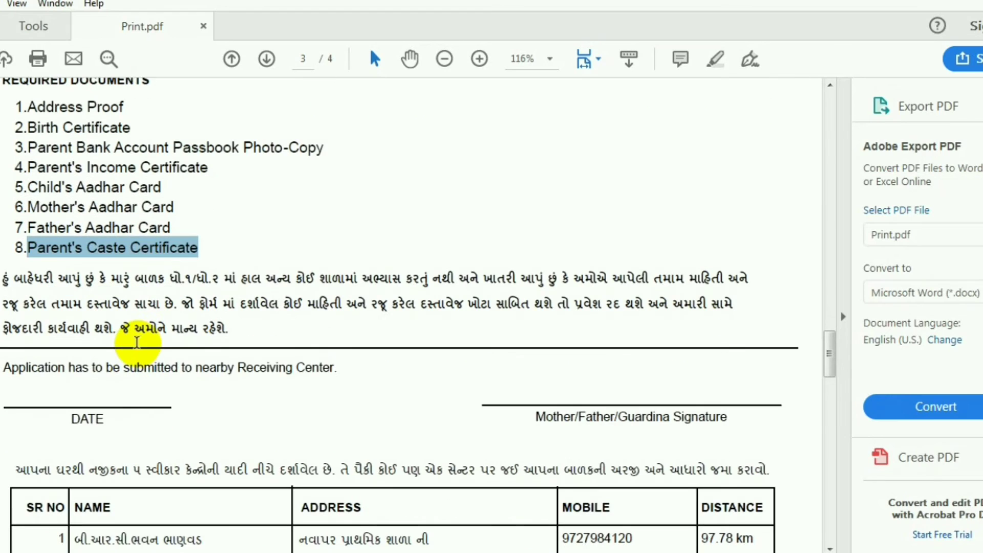
left_click(58, 397)
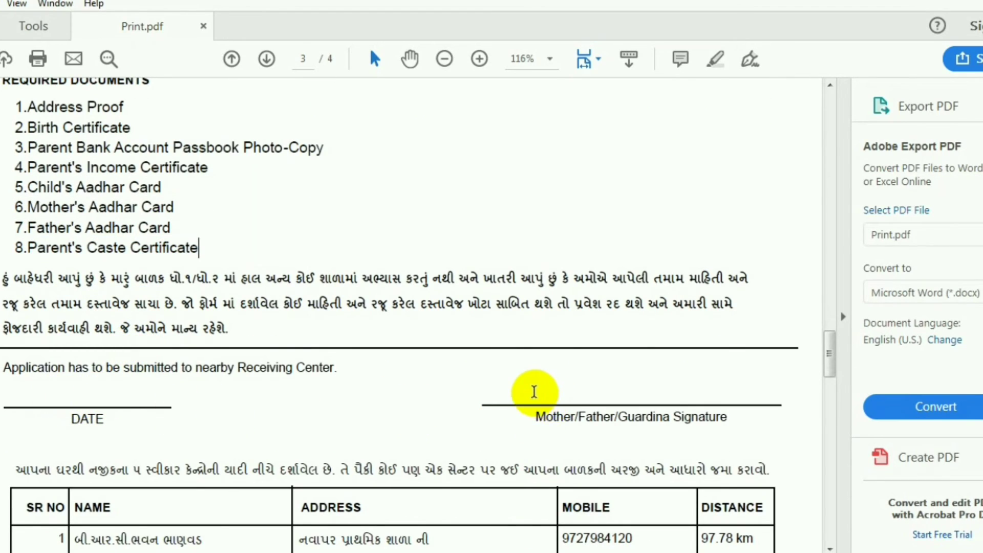
Step: Mark the parent's Signature caption, then scroll down to the five-centre receiving table
mouse_move(534, 392)
left_mouse_down()
mouse_move(592, 410)
mouse_move(683, 408)
mouse_move(698, 391)
left_mouse_up()
left_click(695, 394)
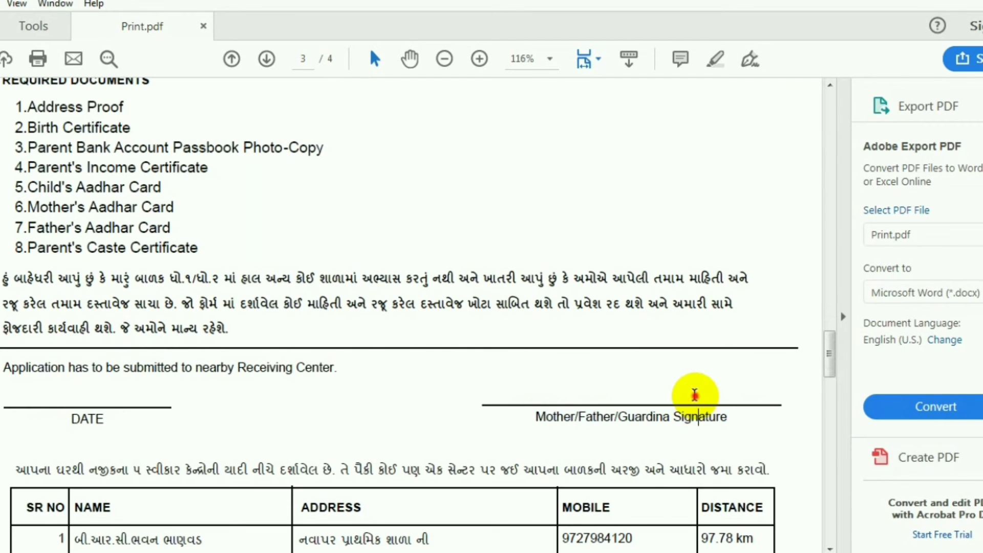
double_click(695, 394)
scroll(628, 398, "down", 3)
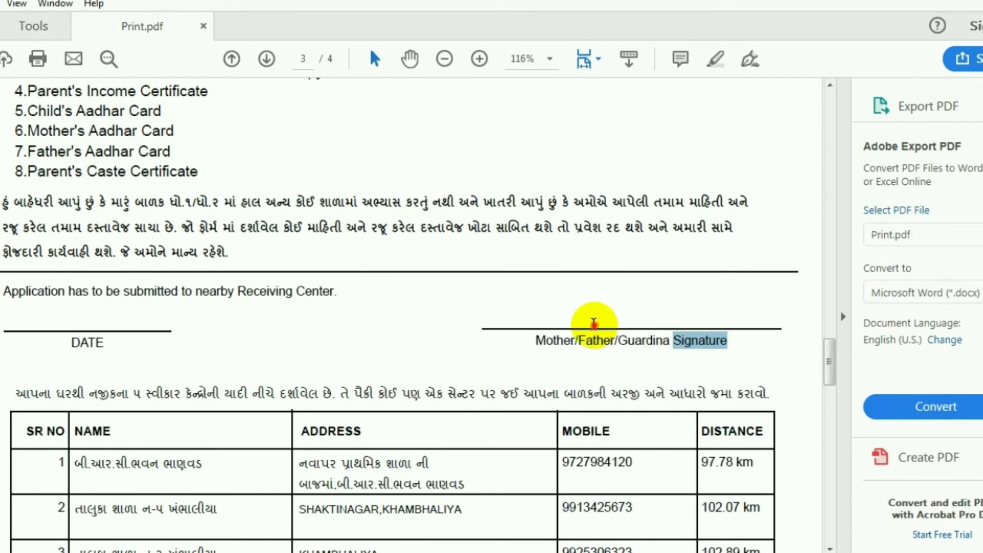
left_click(594, 324)
scroll(492, 389, "down", 10)
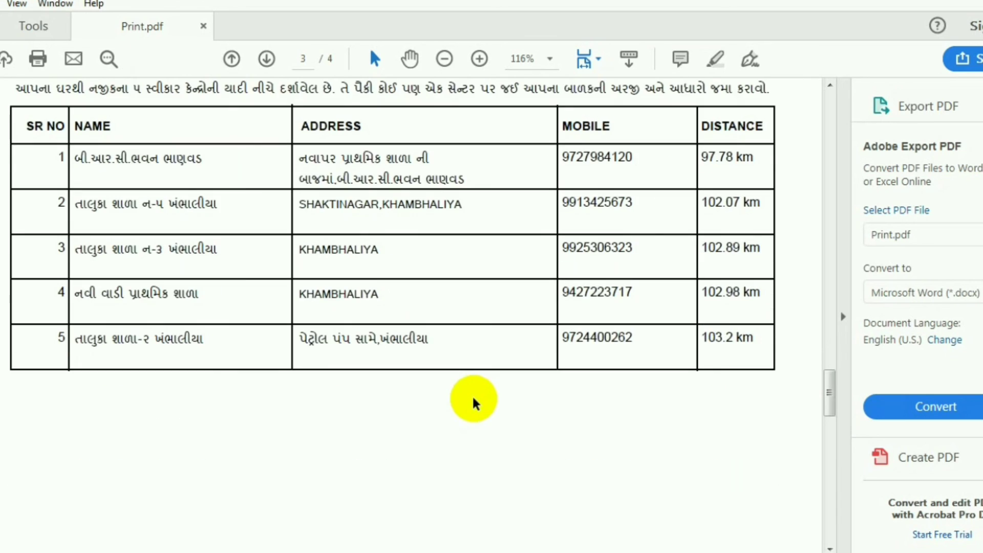
Step: Scroll to the page 4 receipt and mark its Date label
scroll(474, 403, "down", 15)
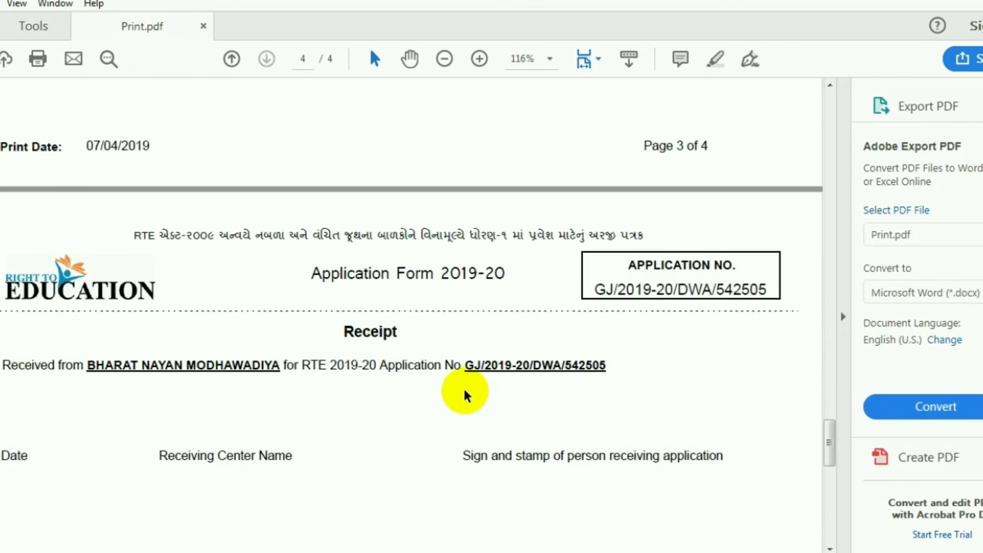
scroll(466, 396, "down", 2)
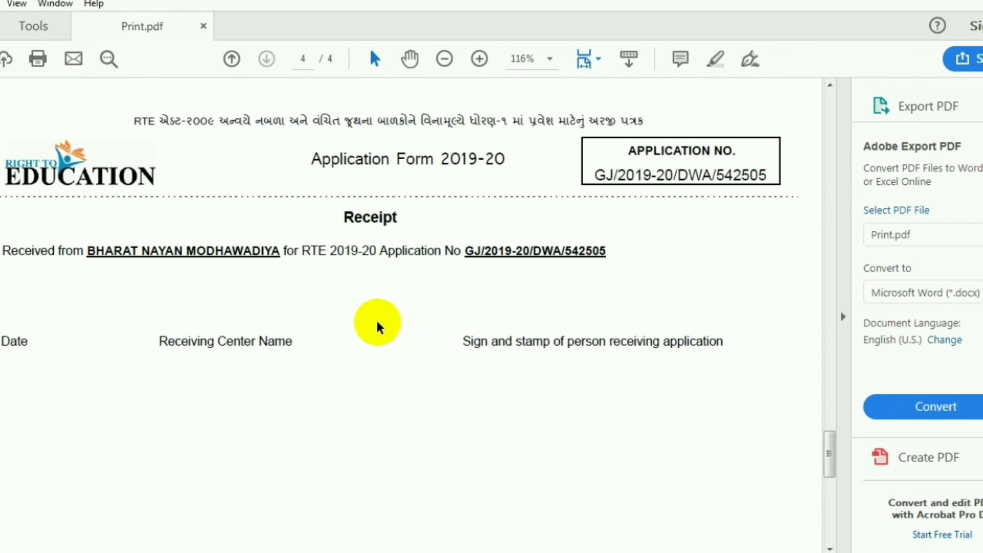
scroll(377, 325, "up", 2)
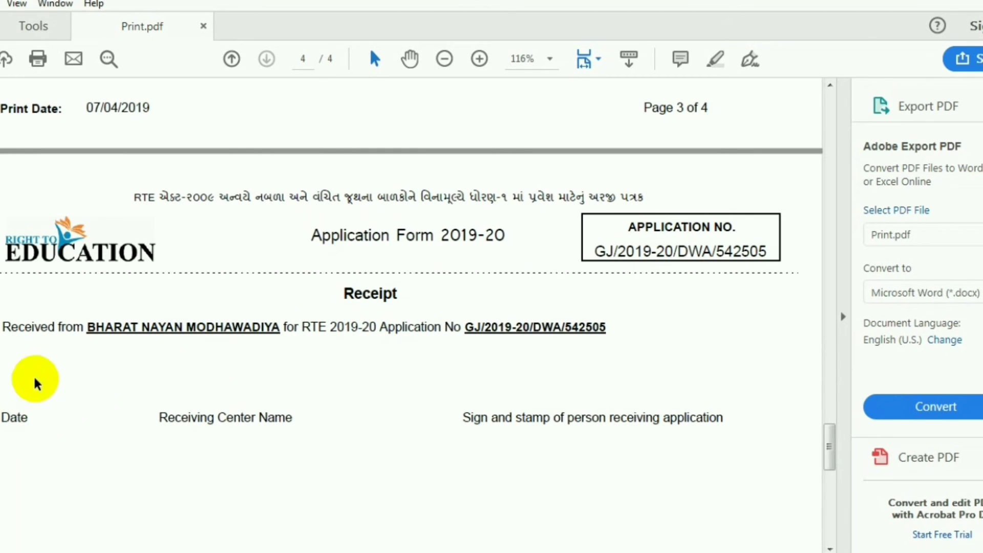
left_click_drag(1, 412, 30, 405)
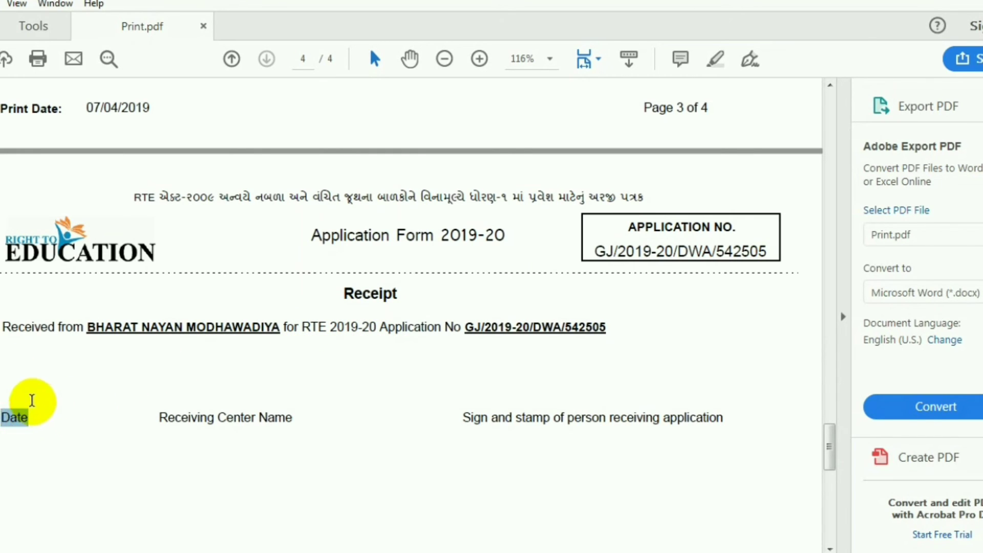
left_click(32, 402)
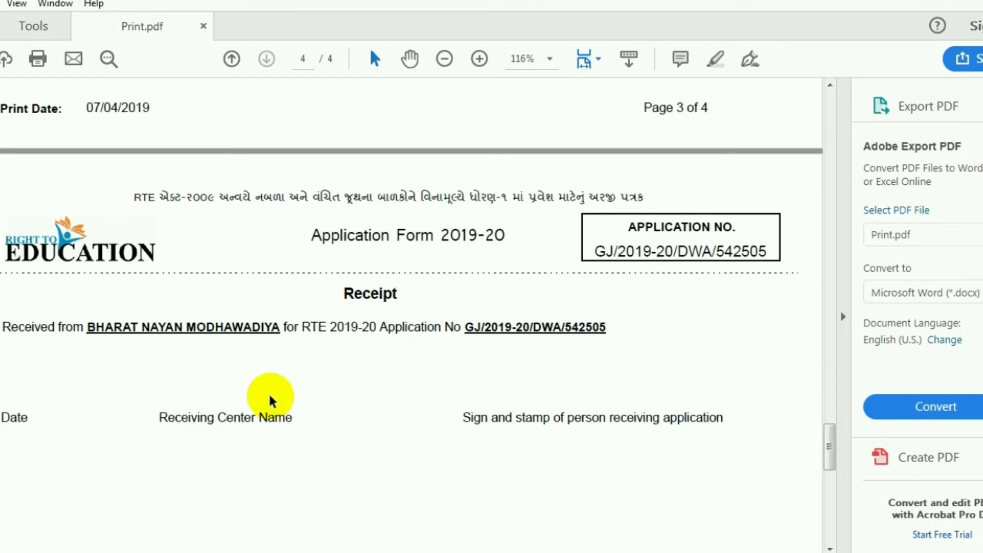
Step: Highlight the receipt's Receiving Center Name label and sign-and-stamp line
left_click_drag(158, 417, 330, 423)
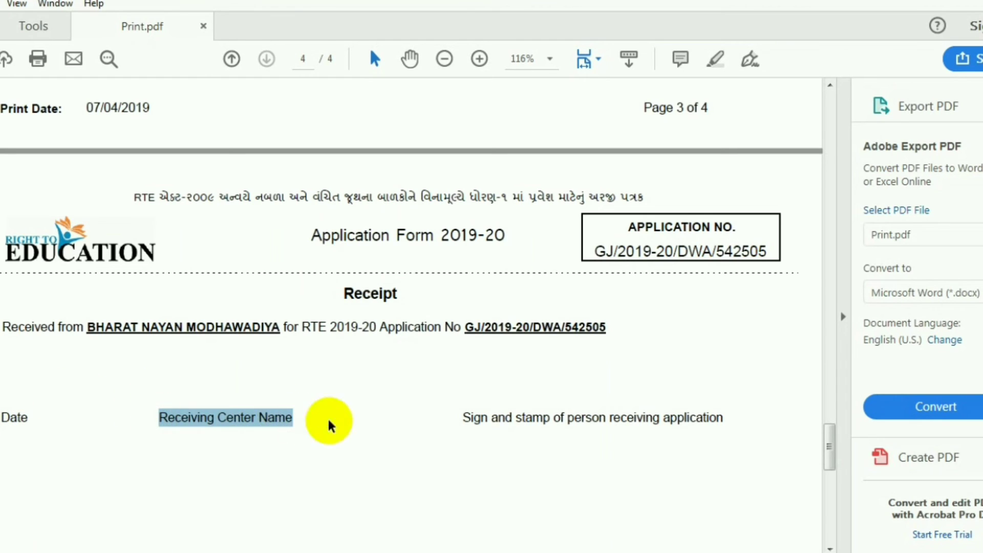
left_click(465, 416)
left_click_drag(465, 416, 723, 417)
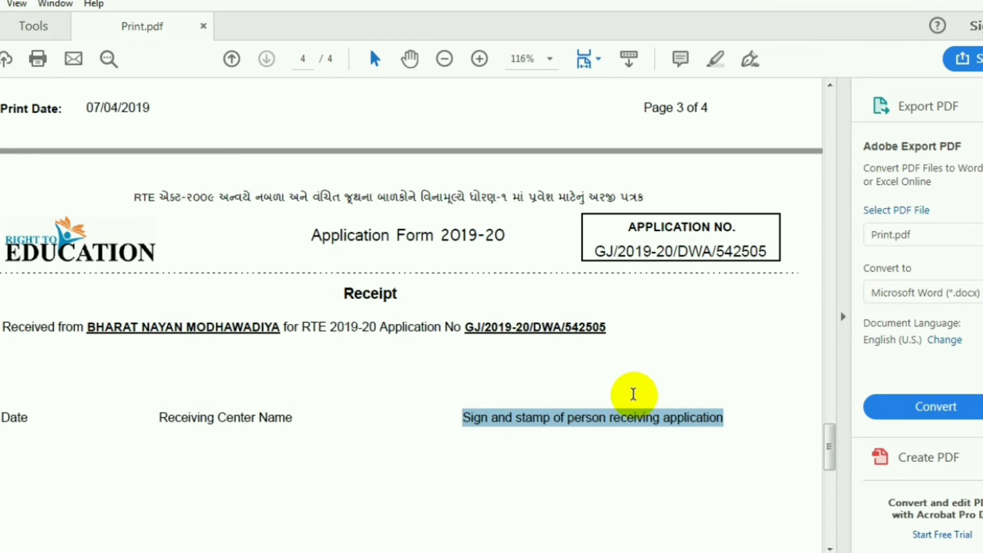
left_click(587, 389)
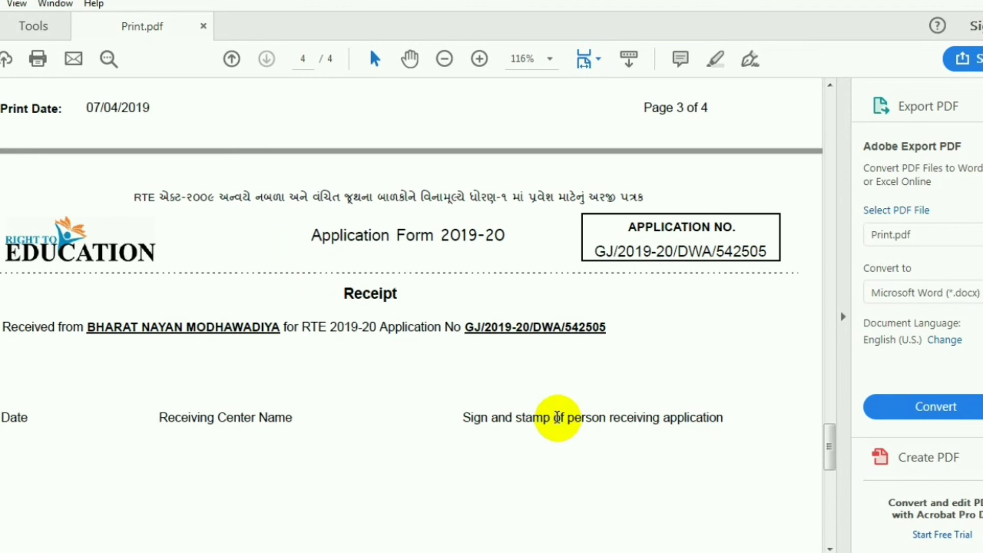
left_click(561, 417)
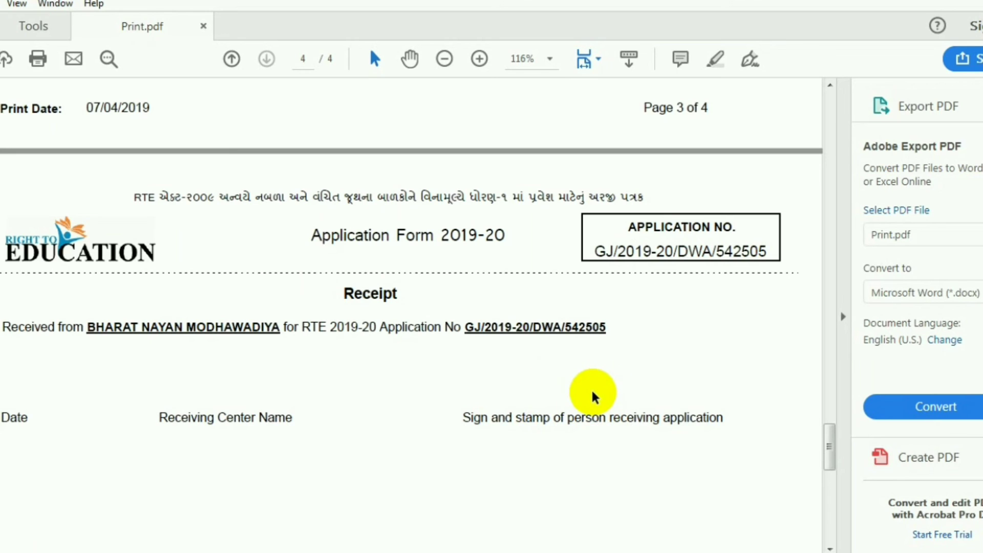
Step: Scroll back up from the receipt to the page 3 receiving-centre table
left_click(307, 272)
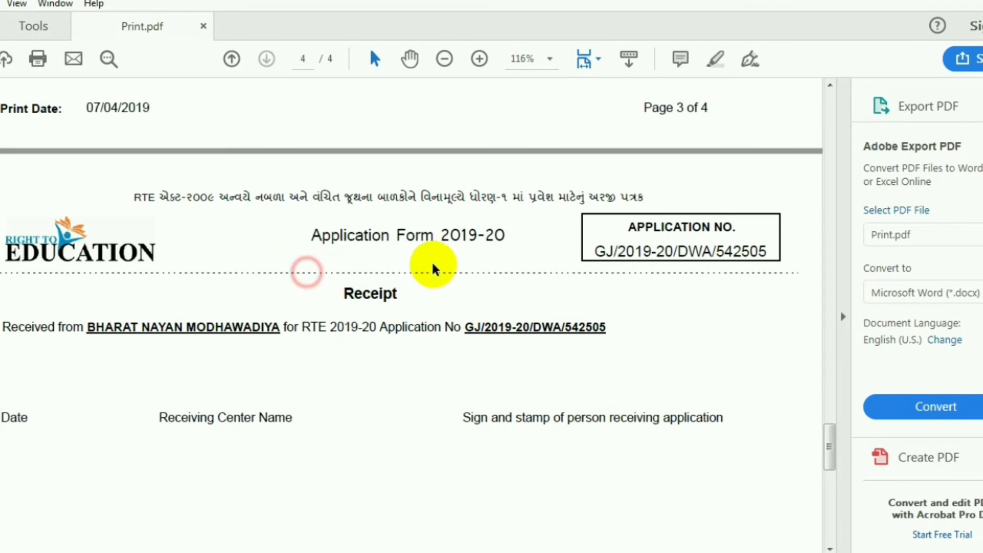
scroll(605, 418, "down", 5)
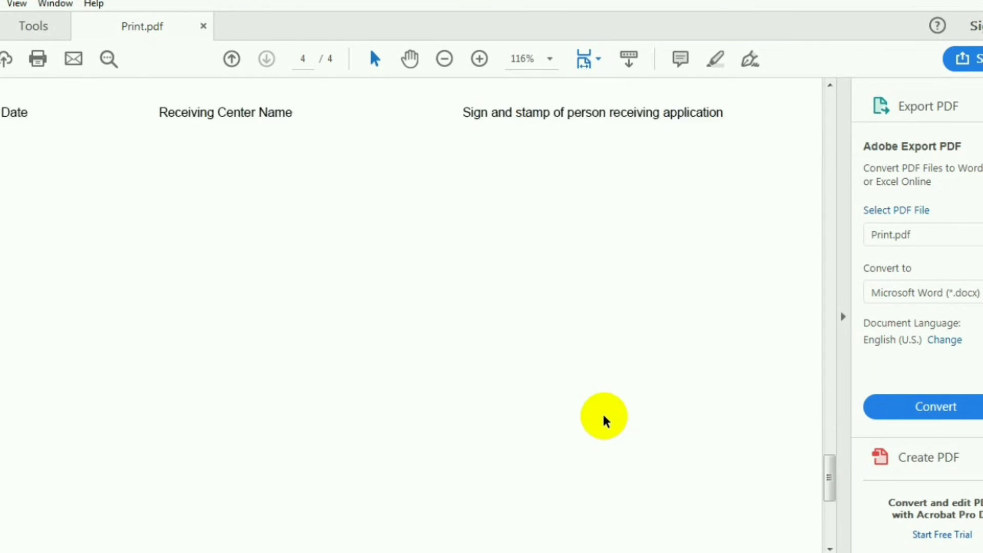
scroll(599, 418, "up", 2)
scroll(589, 411, "down", 4)
scroll(580, 404, "up", 2)
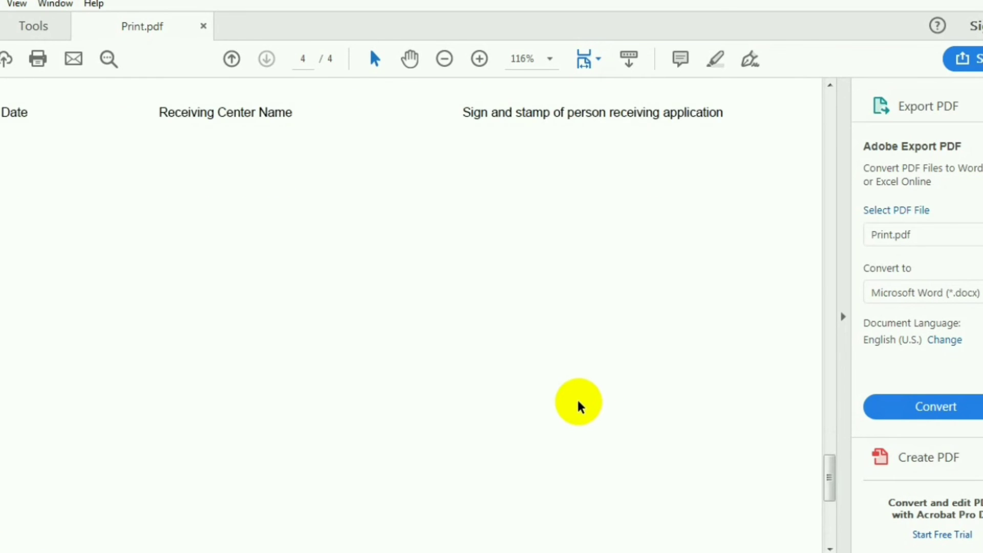
scroll(577, 402, "down", 2)
scroll(570, 405, "up", 8)
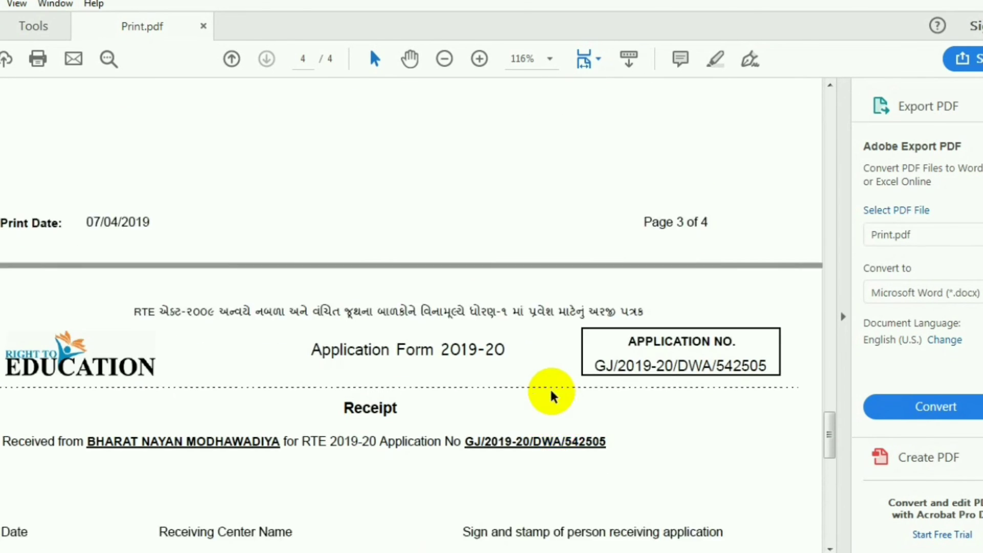
scroll(553, 396, "up", 7)
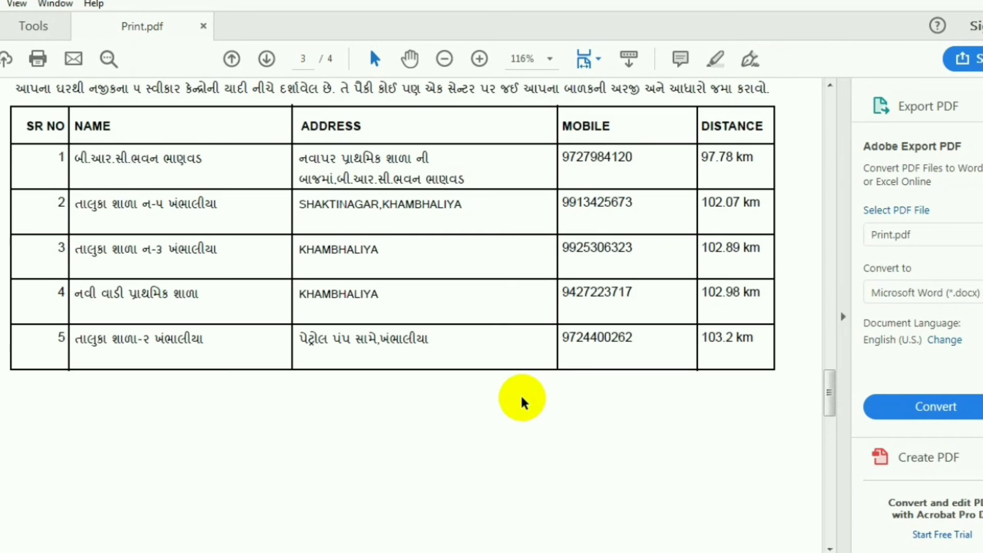
Step: Select the receiving centres table, pointing out row 2's 102.07 km distance and rows 4–5
scroll(512, 402, "up", 1)
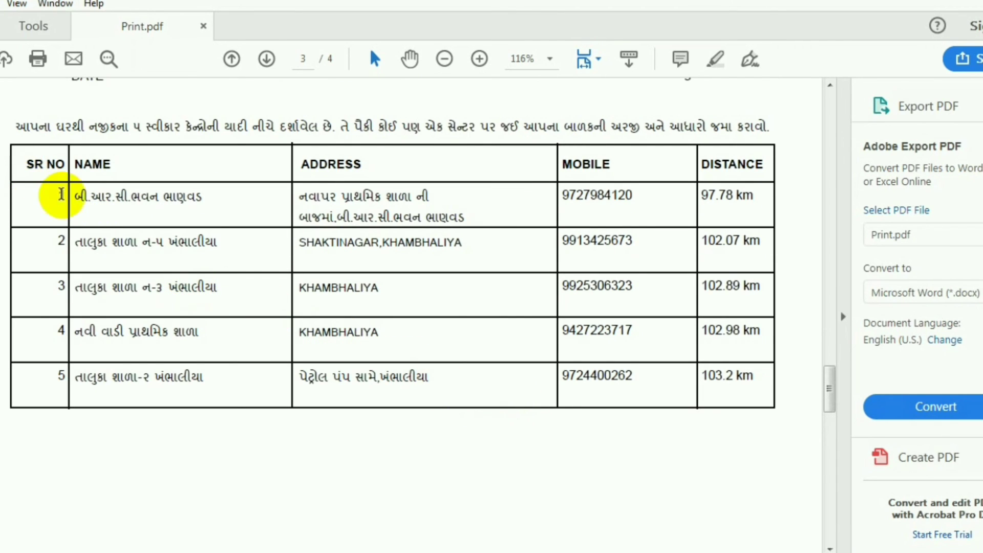
left_click_drag(72, 196, 750, 392)
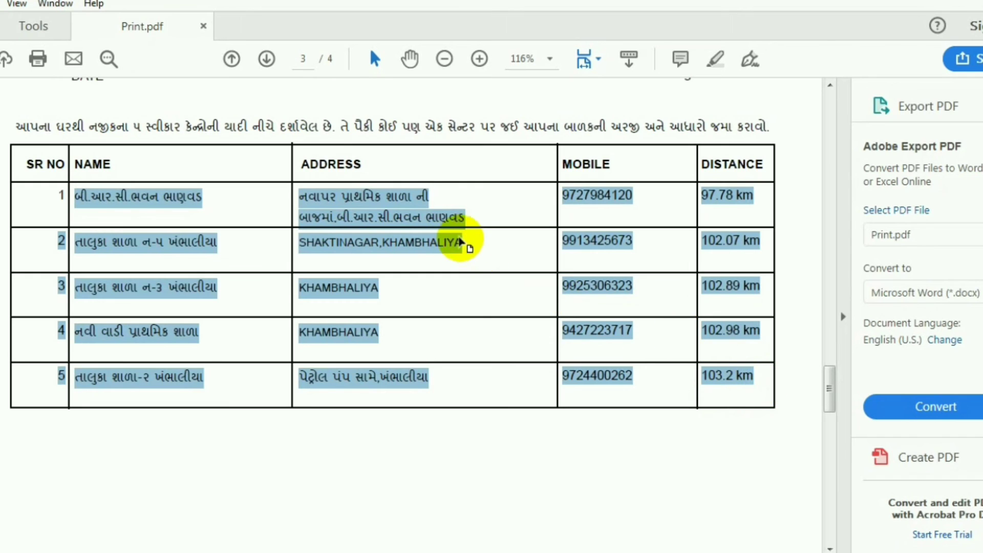
left_click(722, 194)
left_click_drag(726, 241, 733, 241)
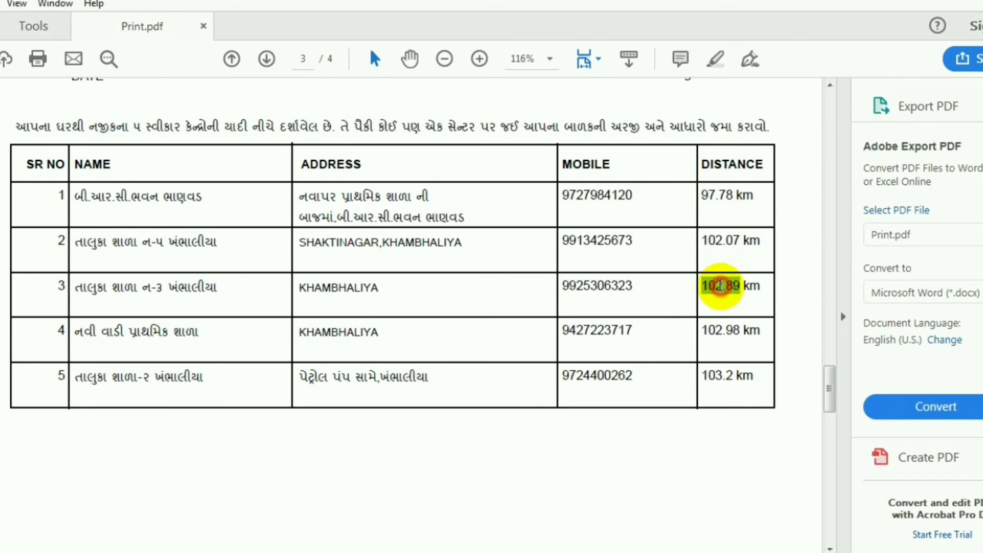
triple_click(722, 333)
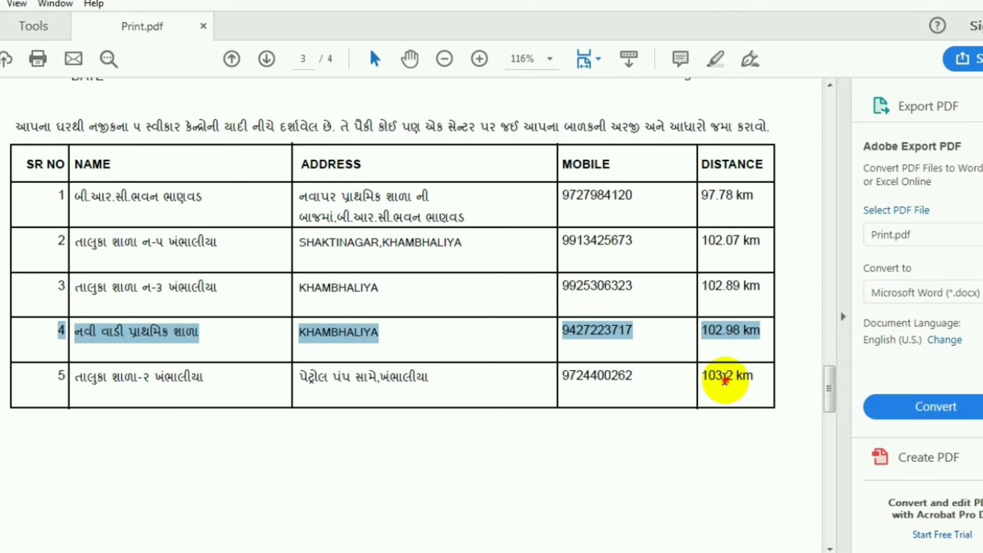
triple_click(725, 376)
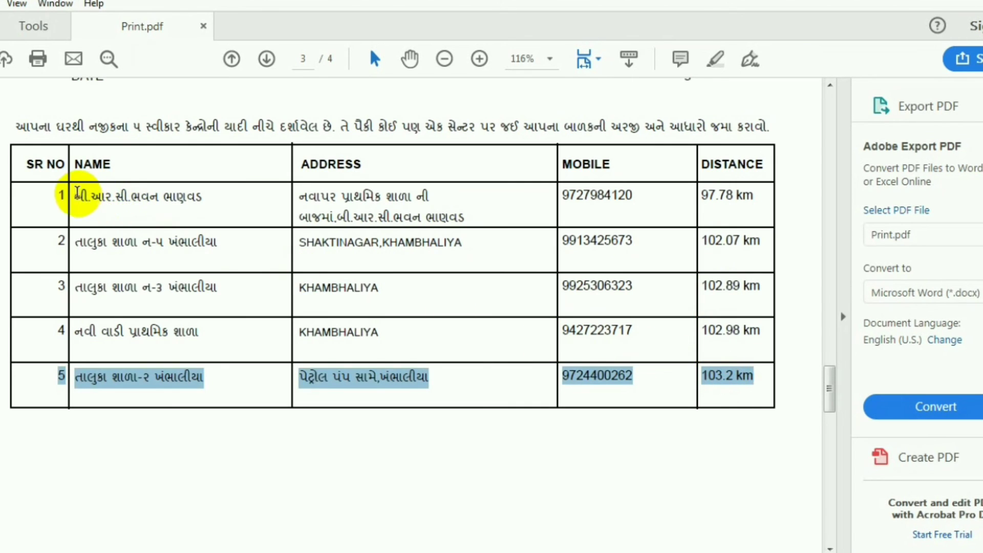
Step: Highlight all five centre names, the first centre's address and two centres' mobile numbers
left_click_drag(77, 196, 190, 200)
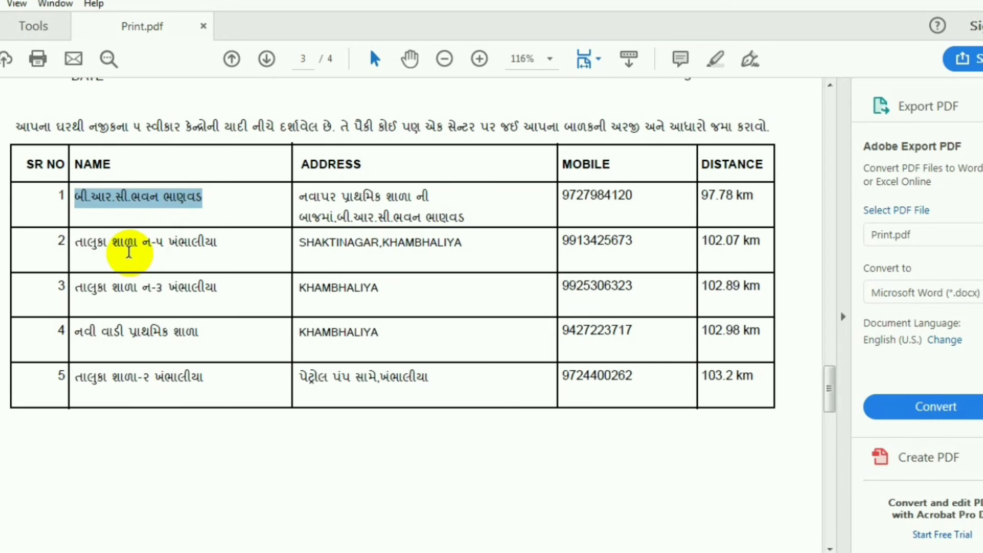
left_click_drag(78, 244, 220, 242)
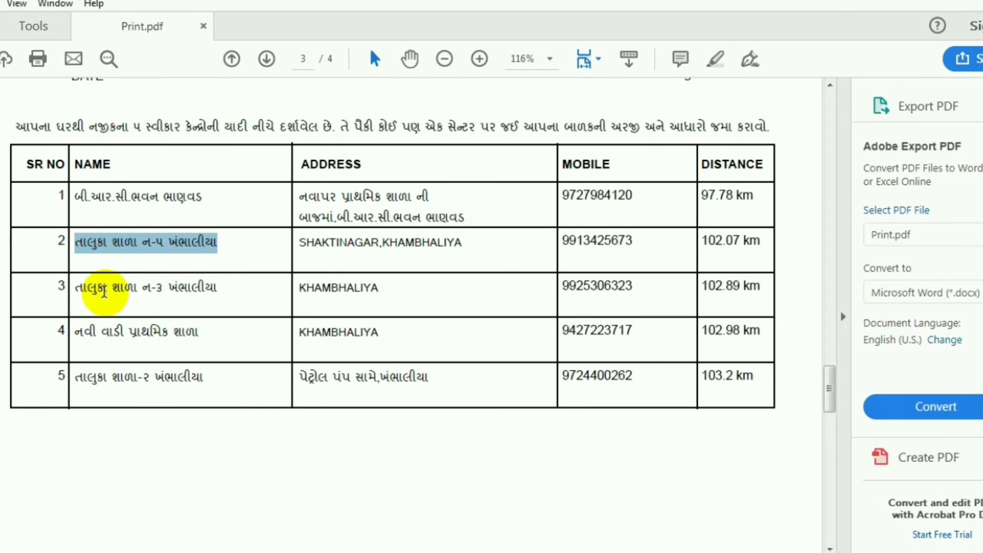
left_click_drag(78, 289, 230, 296)
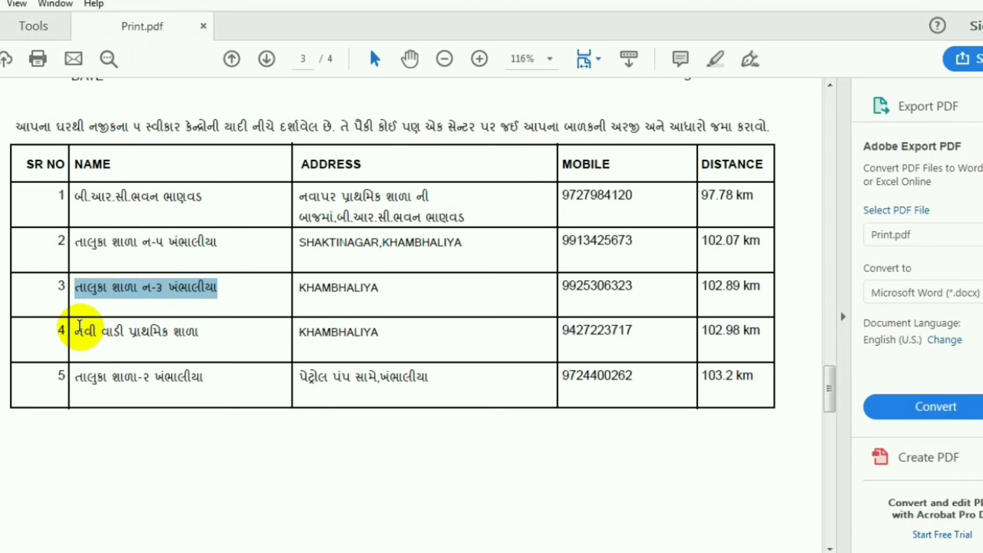
left_click_drag(76, 330, 220, 340)
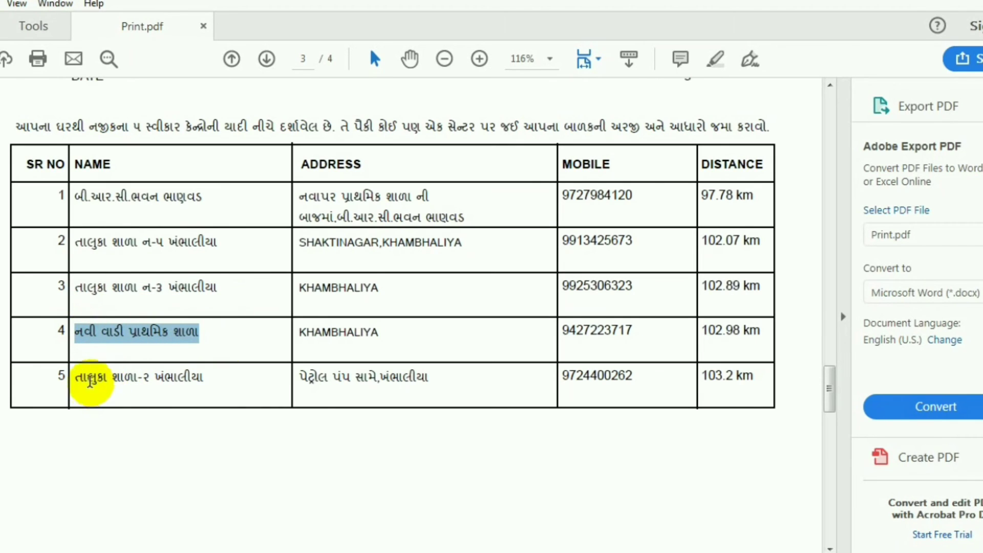
left_click_drag(90, 382, 222, 389)
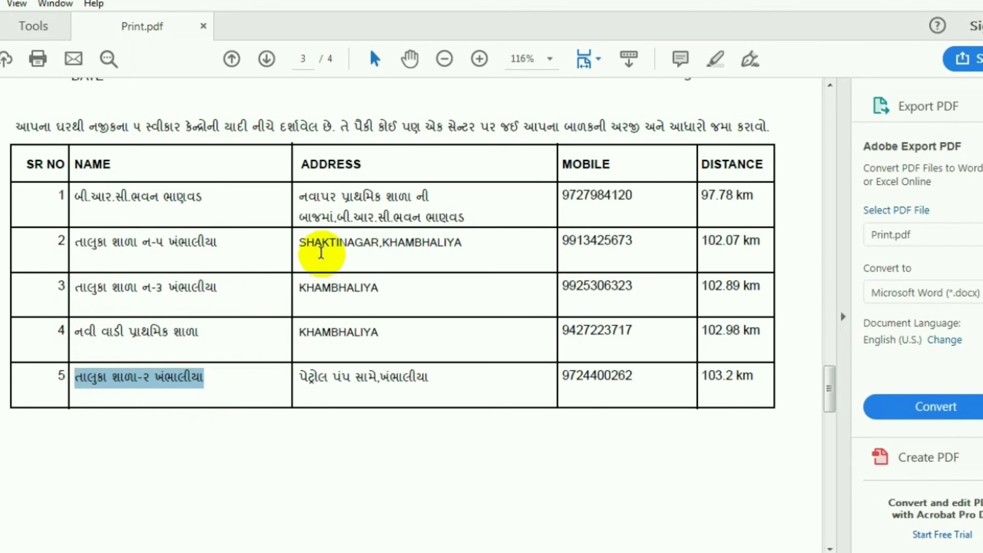
left_click_drag(307, 198, 442, 203)
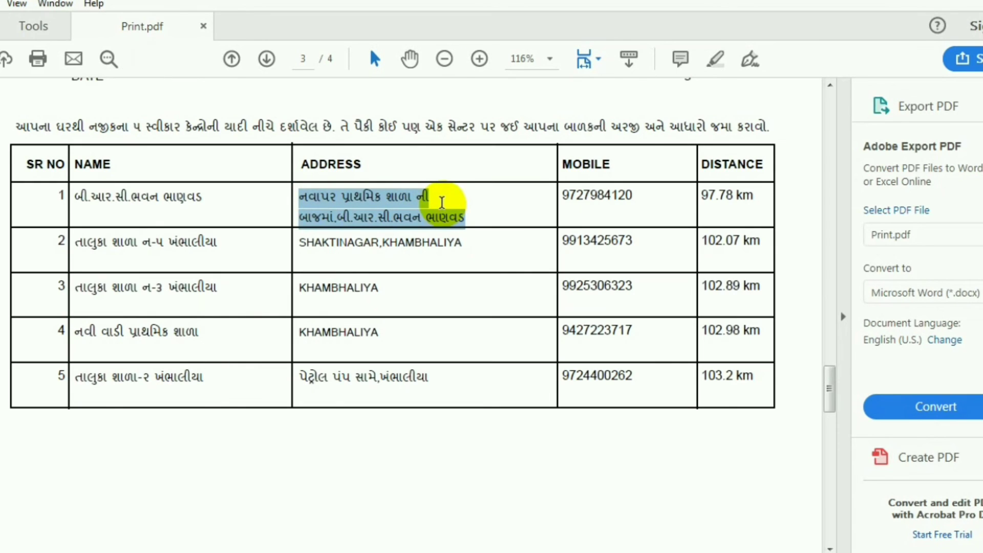
left_click_drag(569, 193, 663, 190)
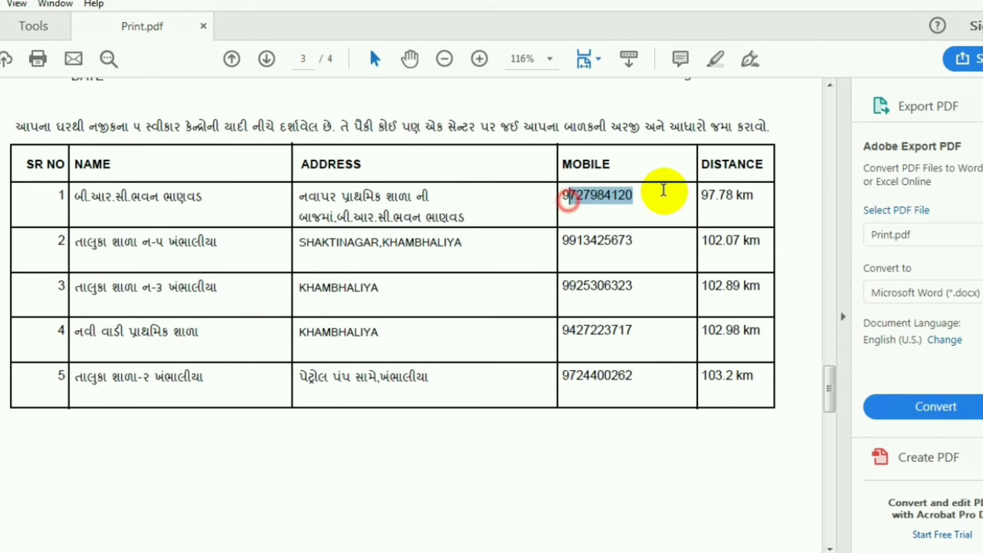
left_click_drag(569, 285, 620, 307)
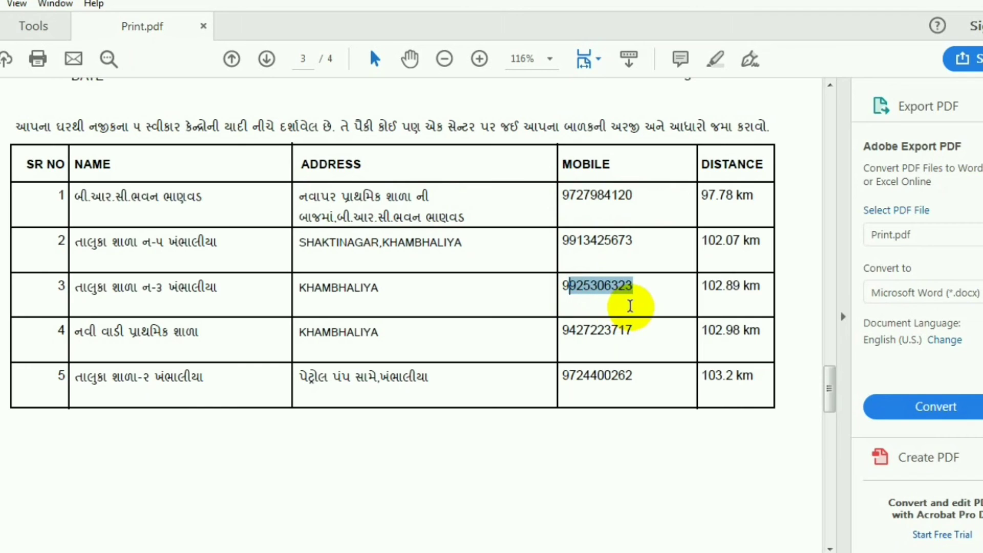
Step: Scroll down to page 4 and highlight the receipt lines
scroll(541, 317, "up", 3)
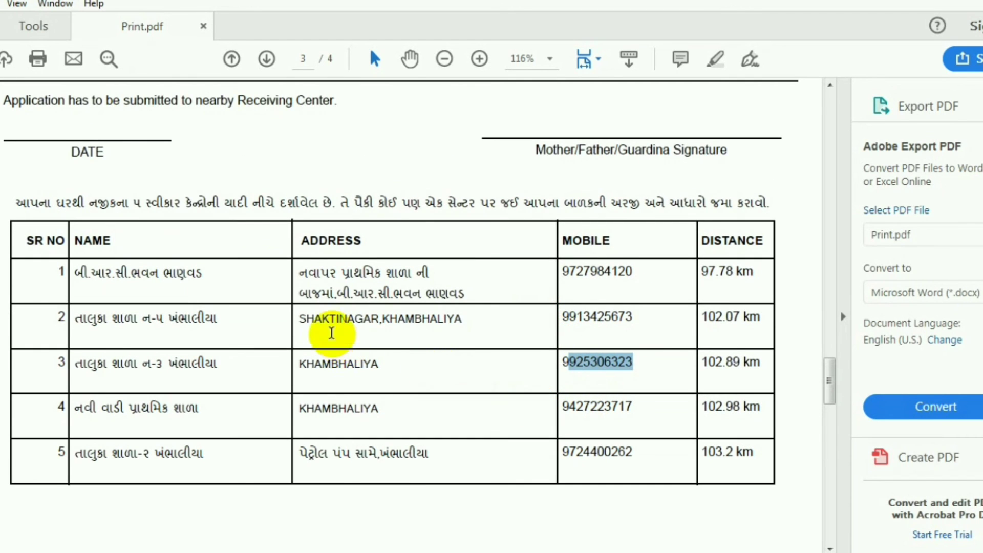
scroll(477, 358, "down", 5)
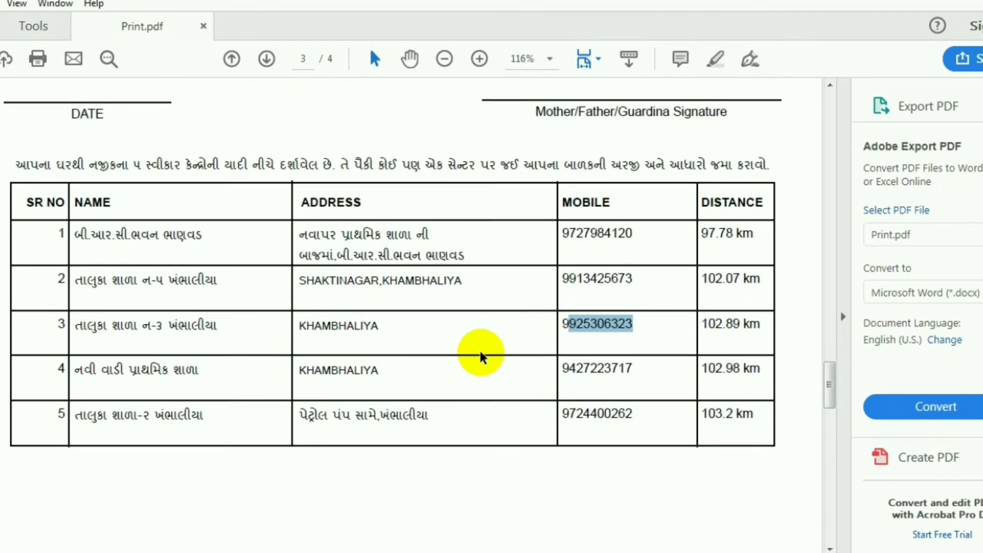
scroll(481, 358, "down", 10)
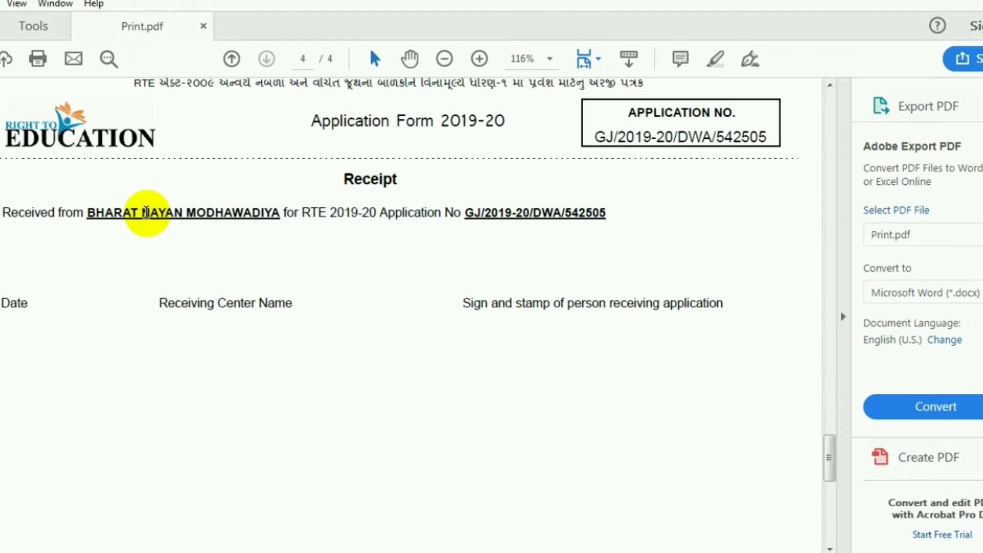
left_click_drag(147, 213, 592, 287)
Step: Scroll back up to page 1 of Print.pdf and switch to the browser window
scroll(592, 289, "up", 10)
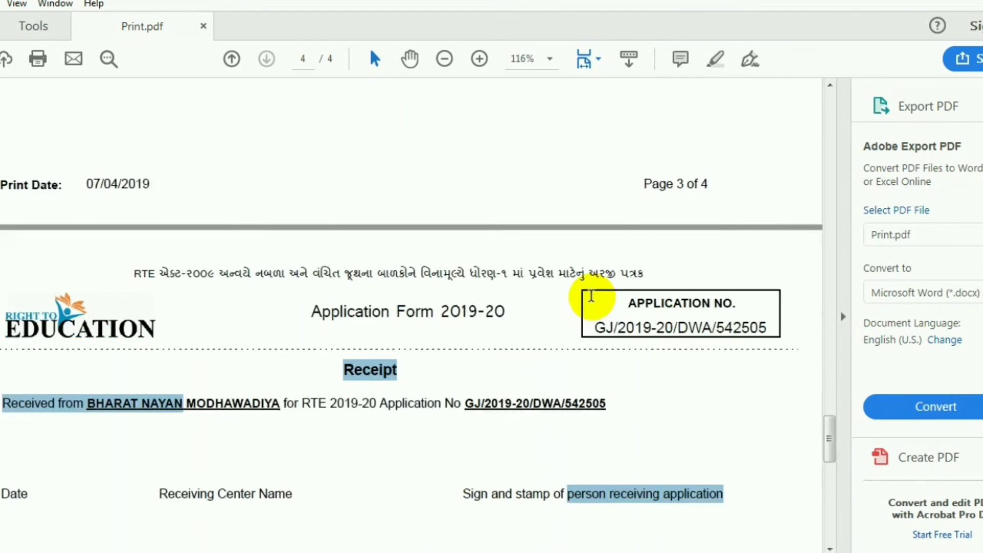
scroll(592, 301, "up", 20)
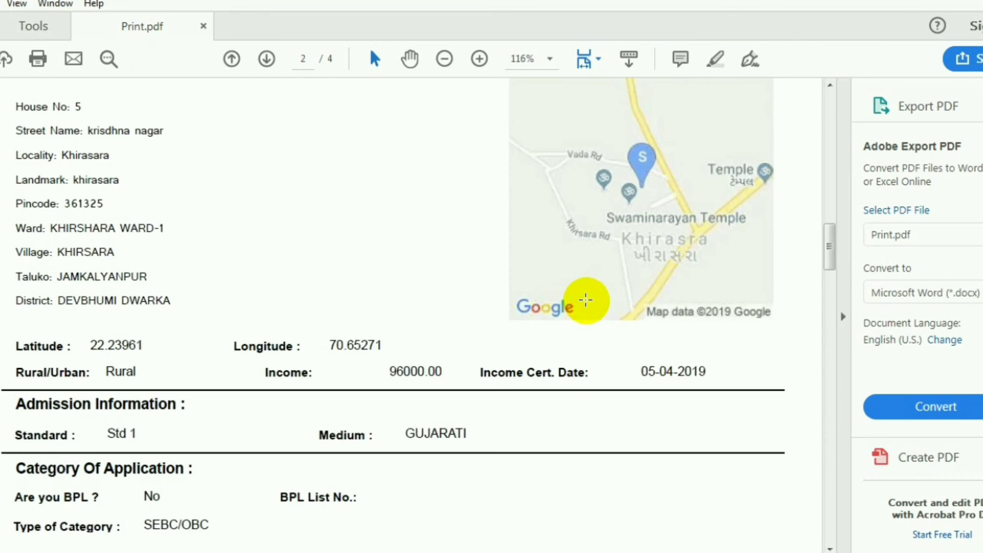
scroll(585, 299, "up", 15)
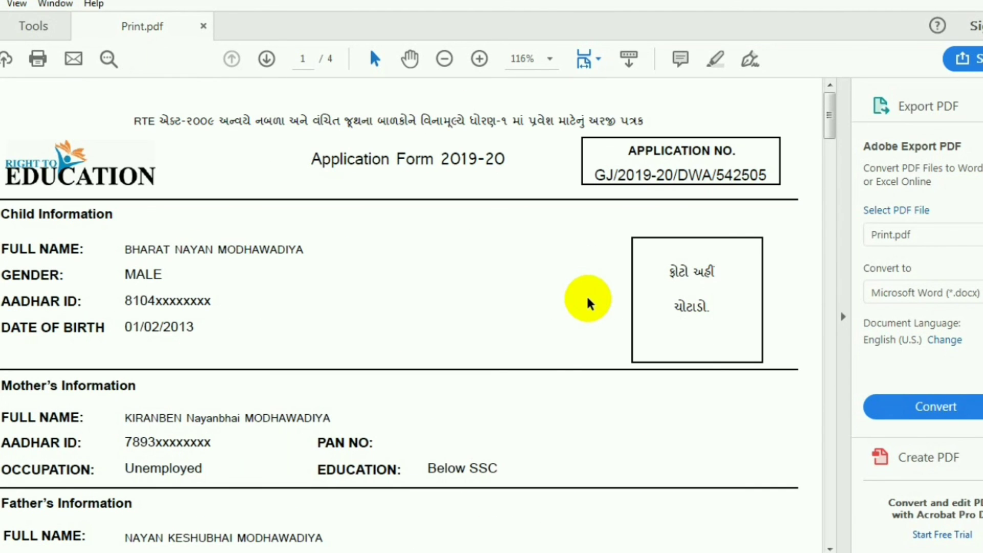
key("alt+Tab")
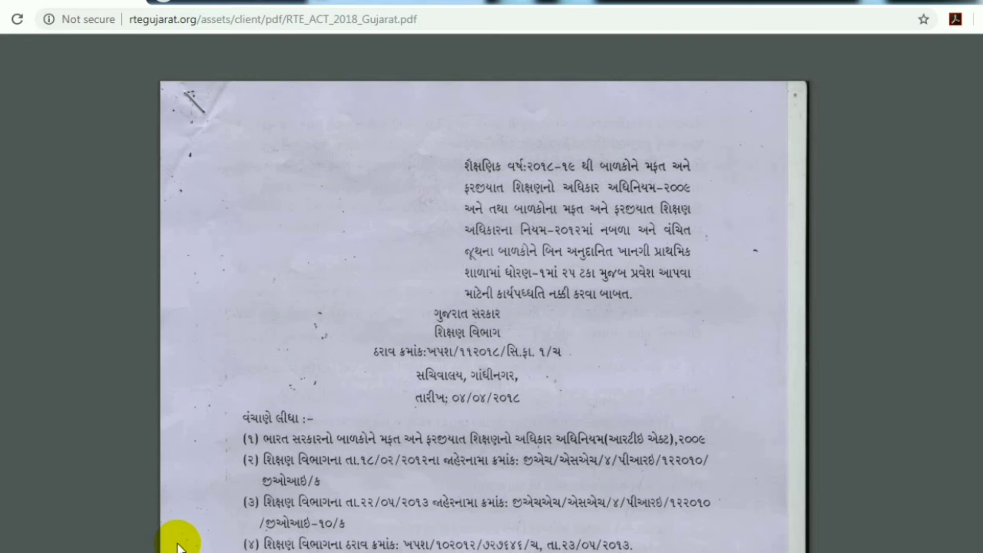
Step: Skim RTE_ACT_2018_Gujarat.pdf down to page 3 and back up to its title block
mouse_move(222, 66)
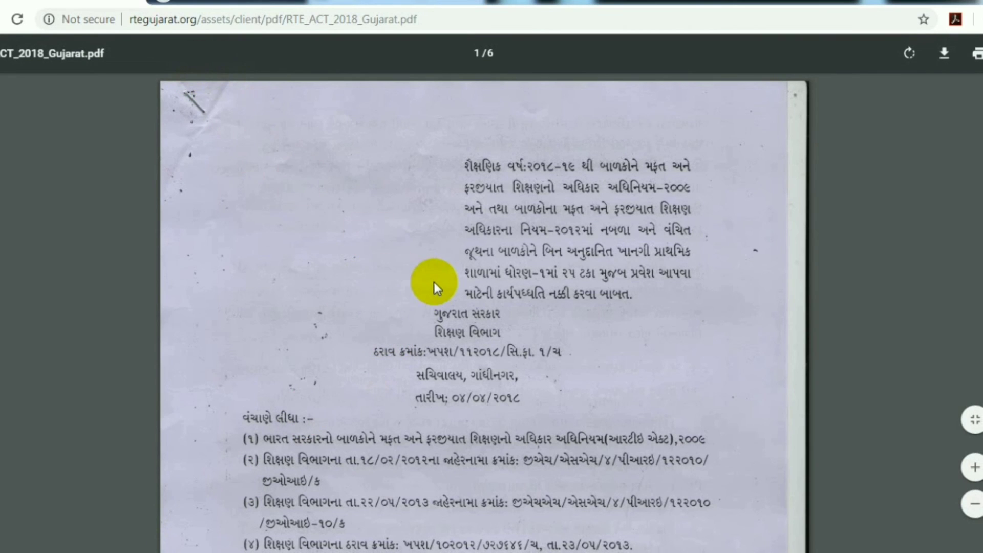
scroll(450, 323, "down", 8)
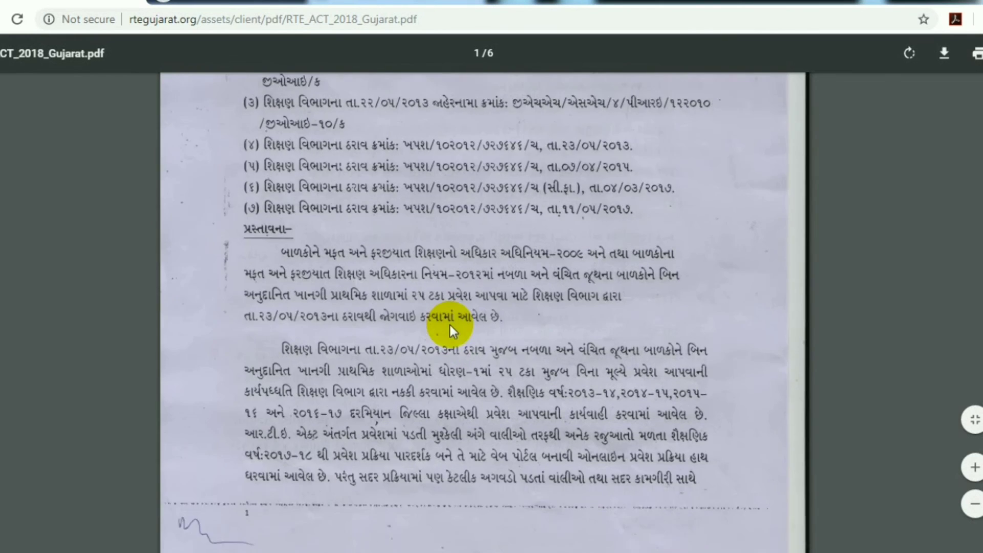
scroll(450, 325, "down", 15)
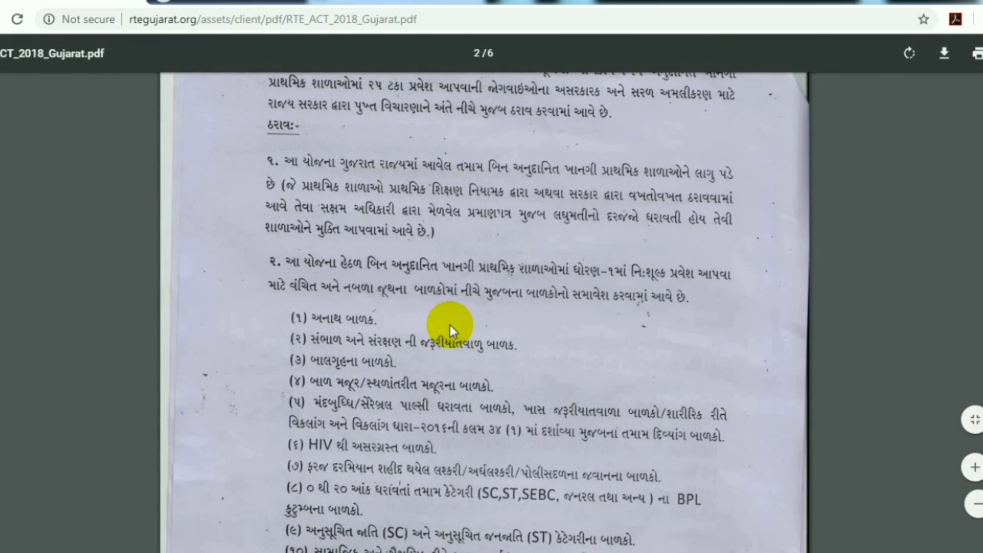
scroll(437, 326, "down", 15)
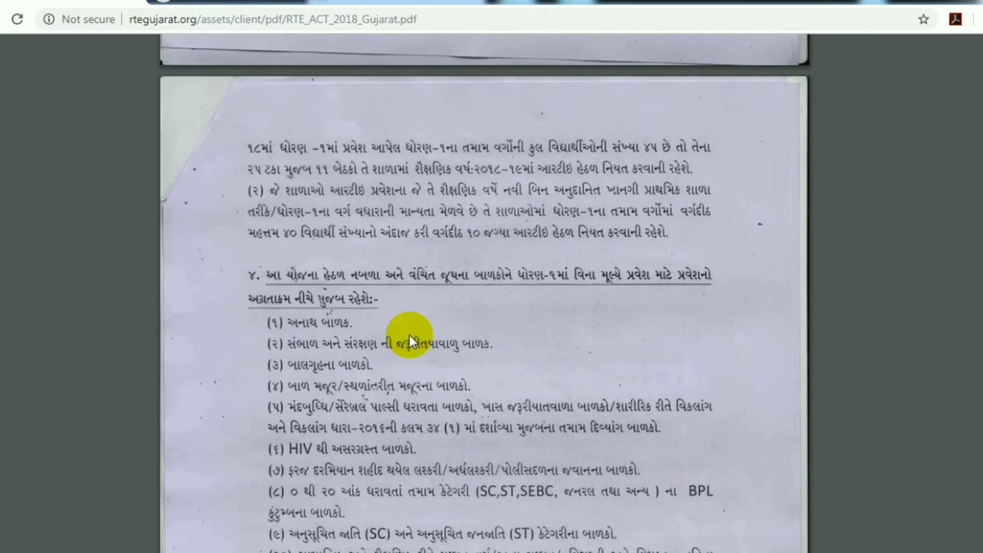
scroll(410, 336, "down", 11)
scroll(412, 336, "up", 20)
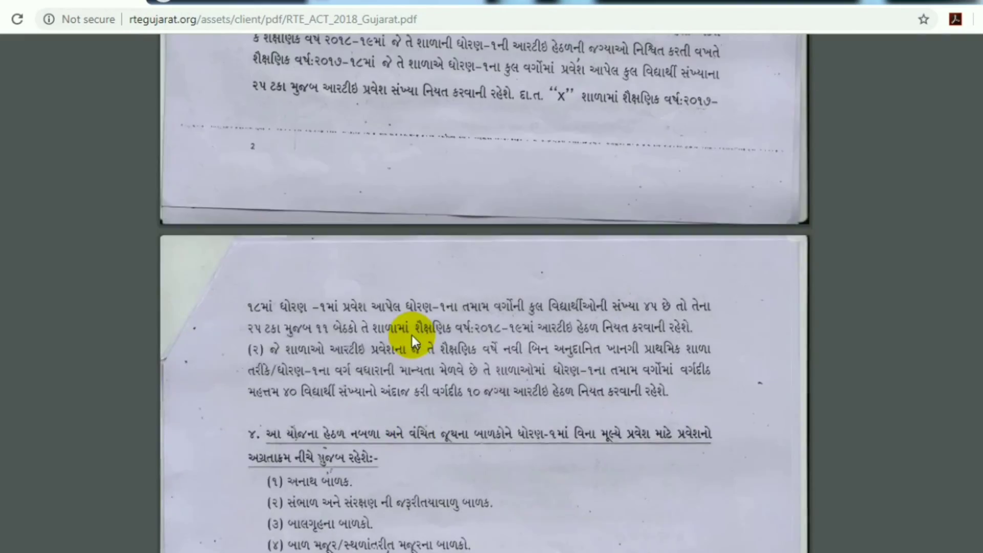
scroll(412, 336, "up", 20)
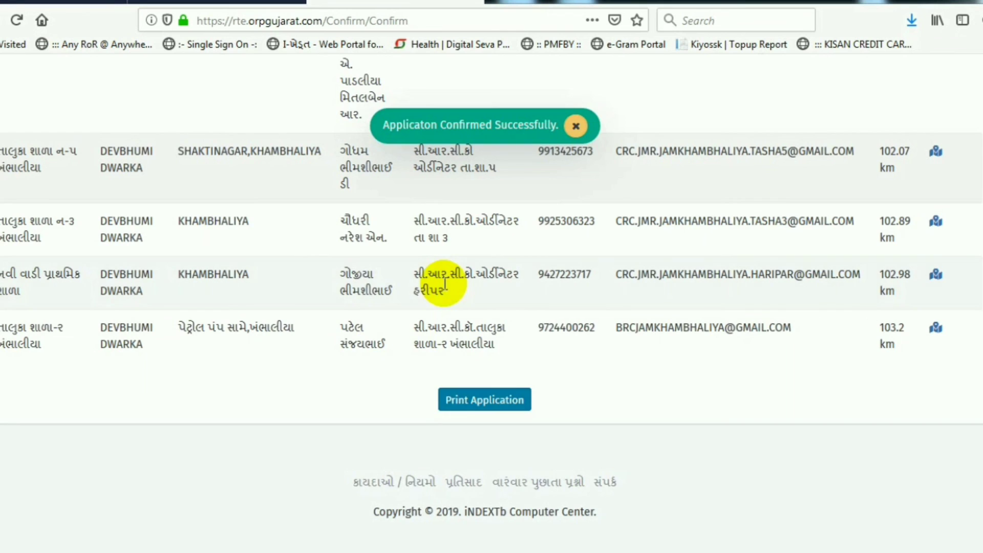
scroll(443, 284, "up", 10)
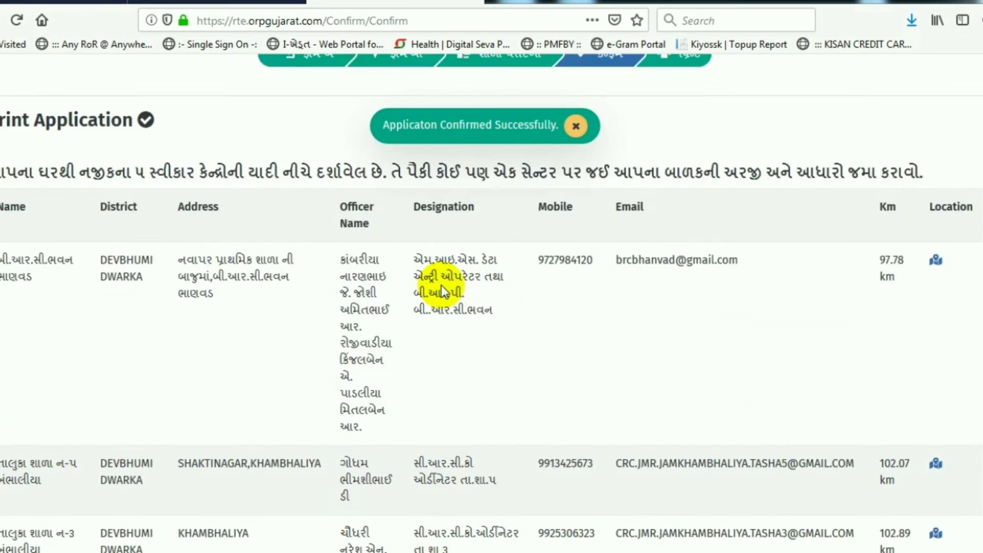
Step: Open a new tab and go to rtegujarat.org using the 'rte' address suggestion
key("ctrl+t")
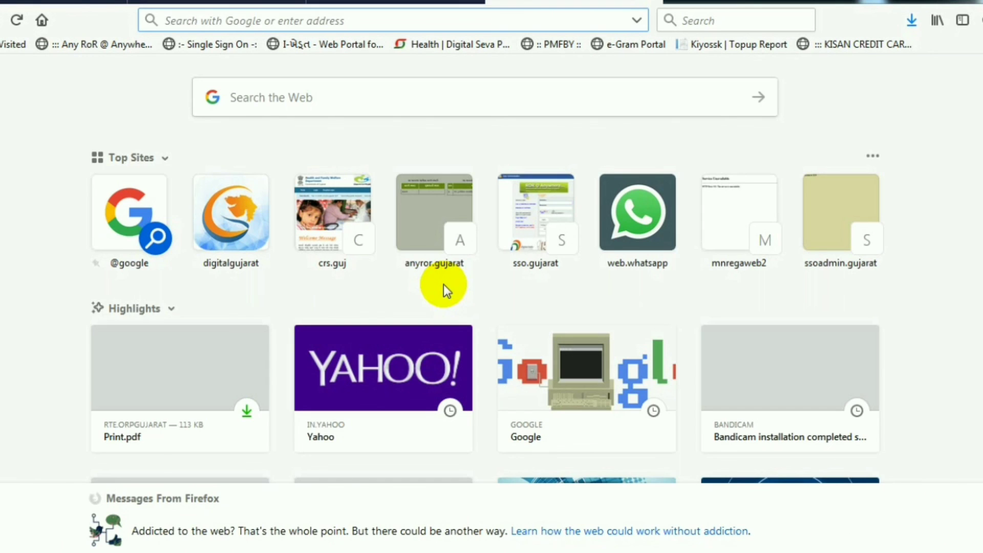
type("rte")
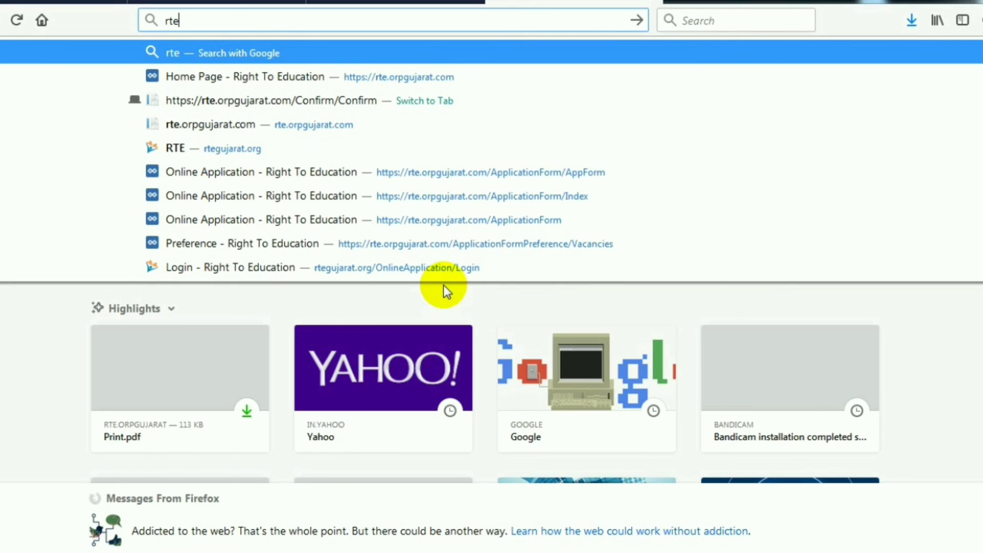
key("Down")
key("Down")
key("Down")
key("Down")
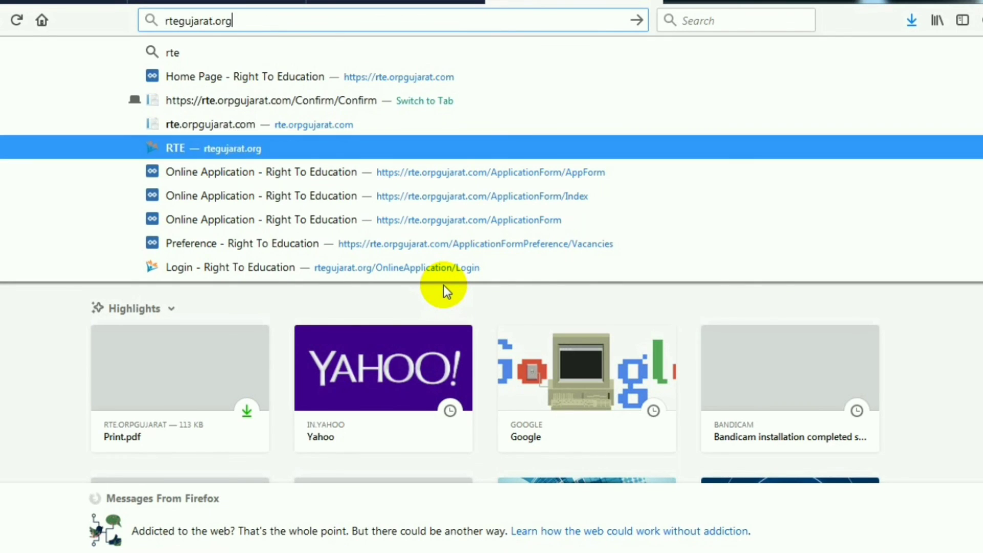
key("Return")
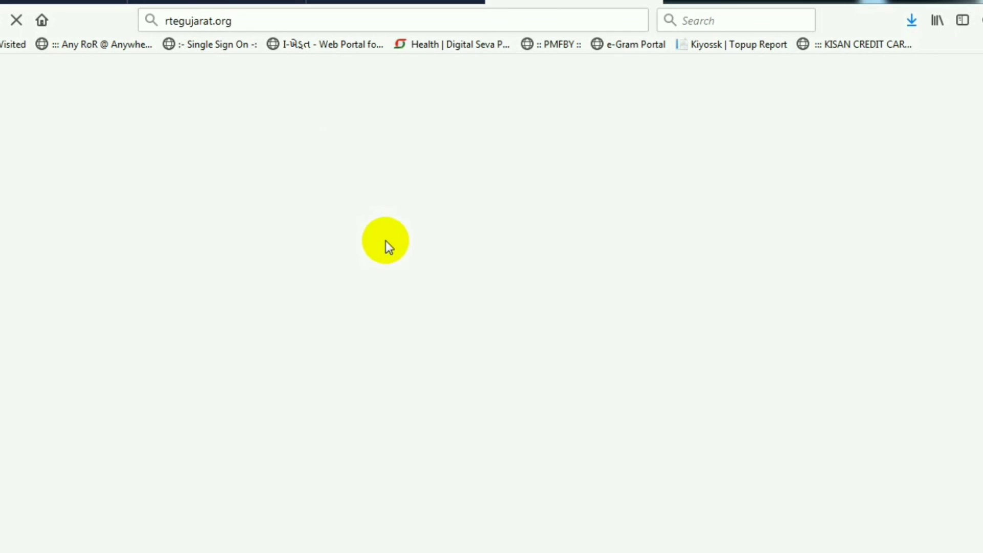
Step: Reload rtegujarat.org and scroll the home page to the Acts, Rules and Notification card
left_click(285, 23)
key("Return")
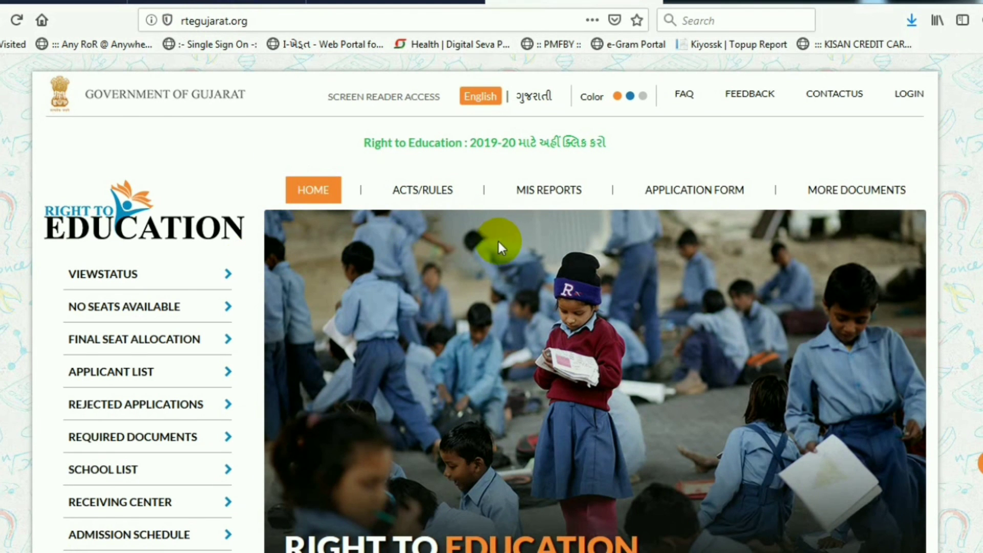
scroll(496, 244, "down", 15)
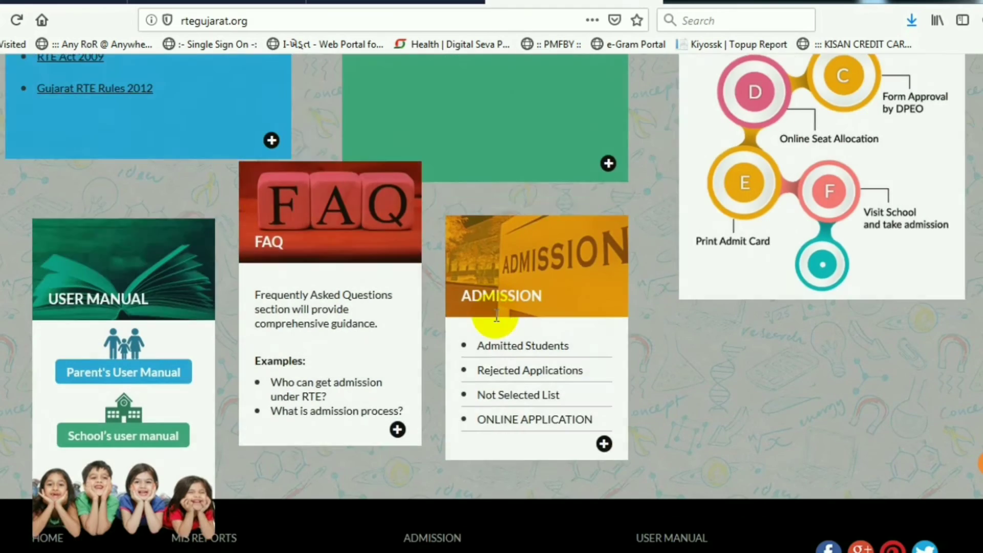
scroll(492, 323, "down", 4)
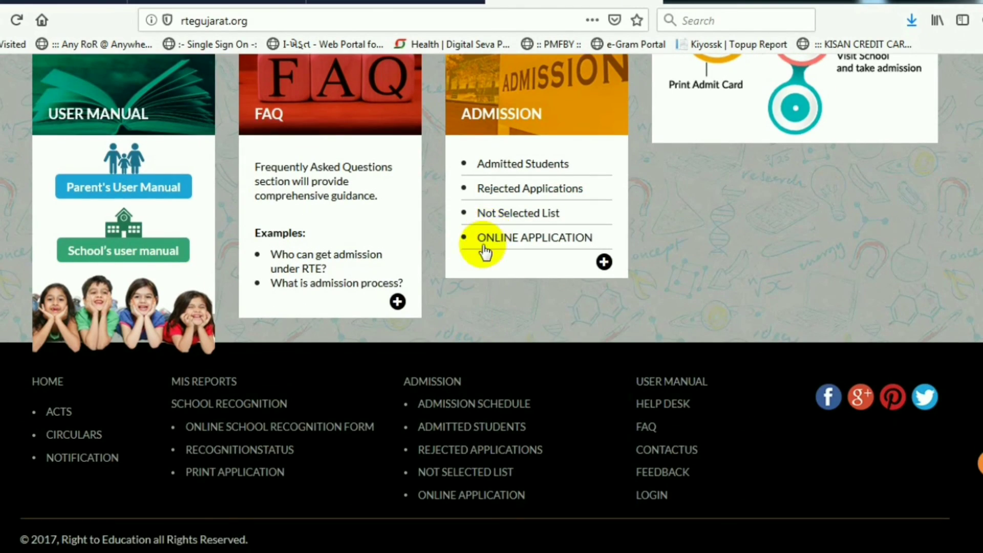
scroll(492, 272, "up", 3)
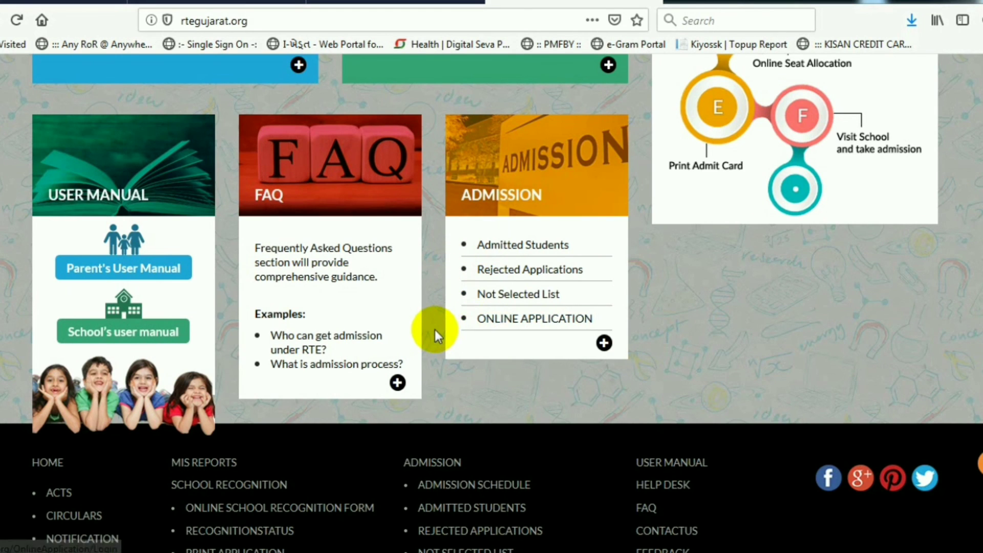
scroll(434, 330, "up", 8)
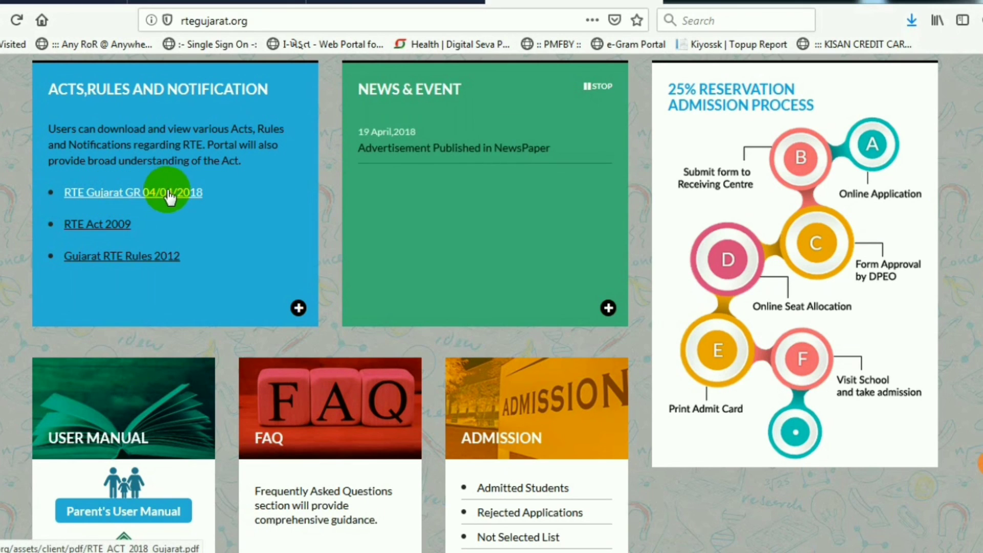
Step: View the RTE Gujarat GR 04/04/2018 PDF, then return to the top of the portal's home page
left_click(189, 199)
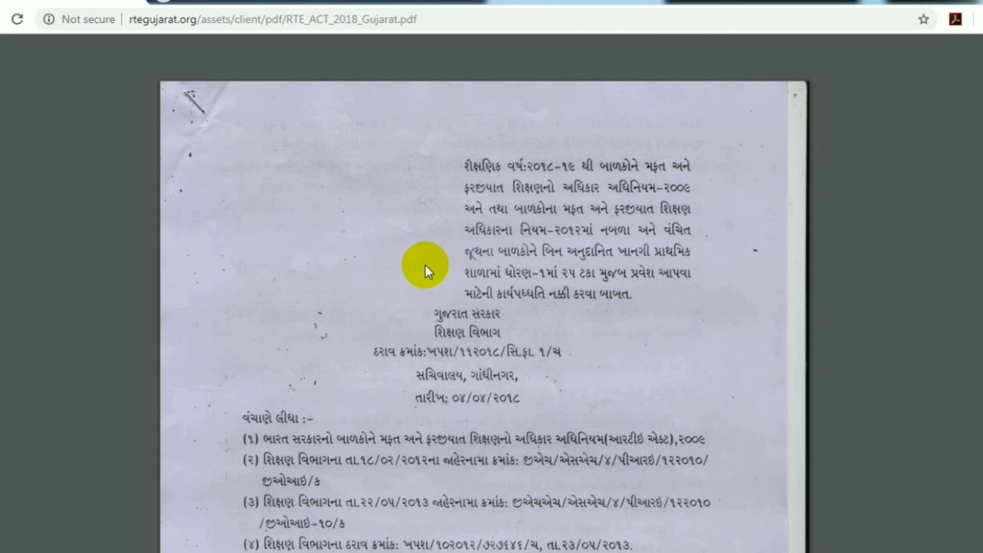
scroll(426, 265, "down", 7)
scroll(426, 277, "down", 5)
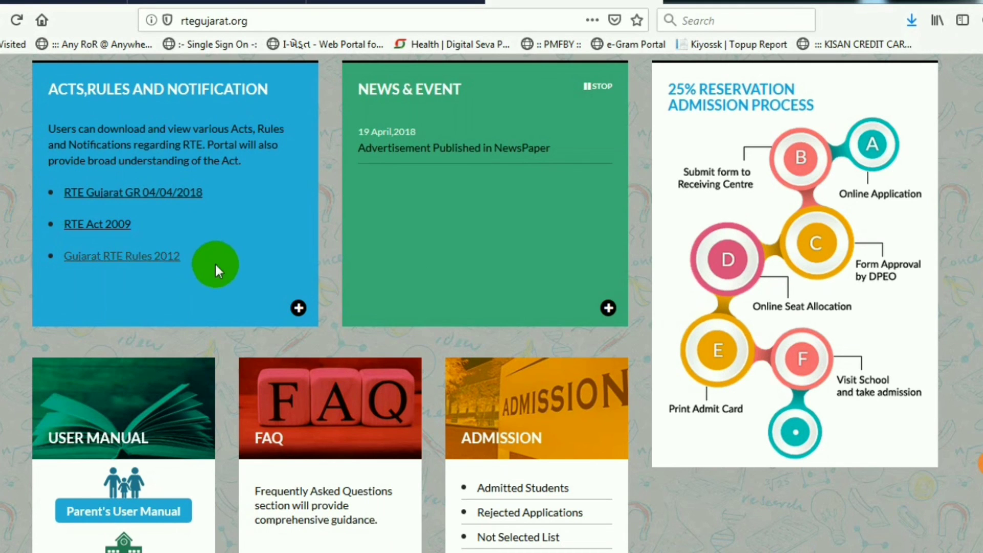
left_click(263, 21)
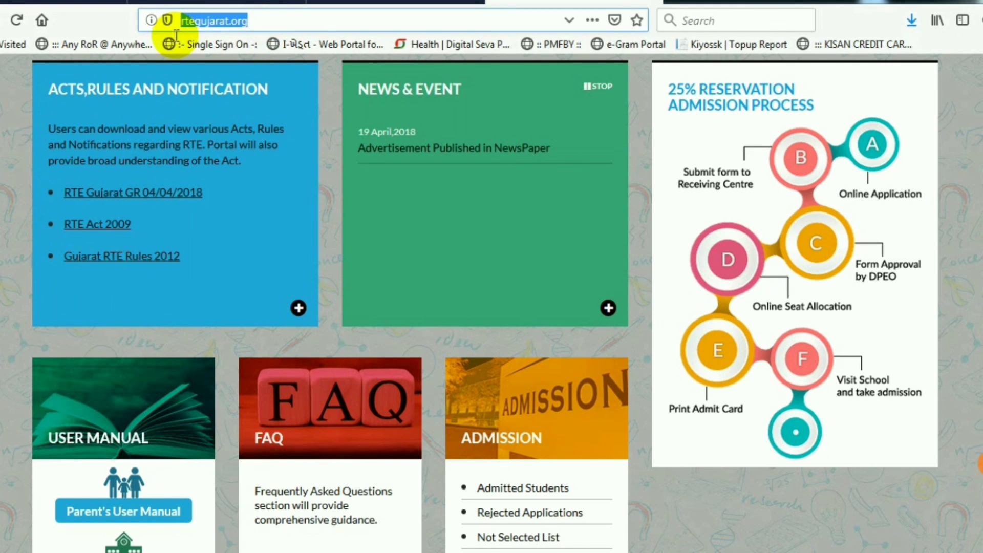
left_click(170, 257)
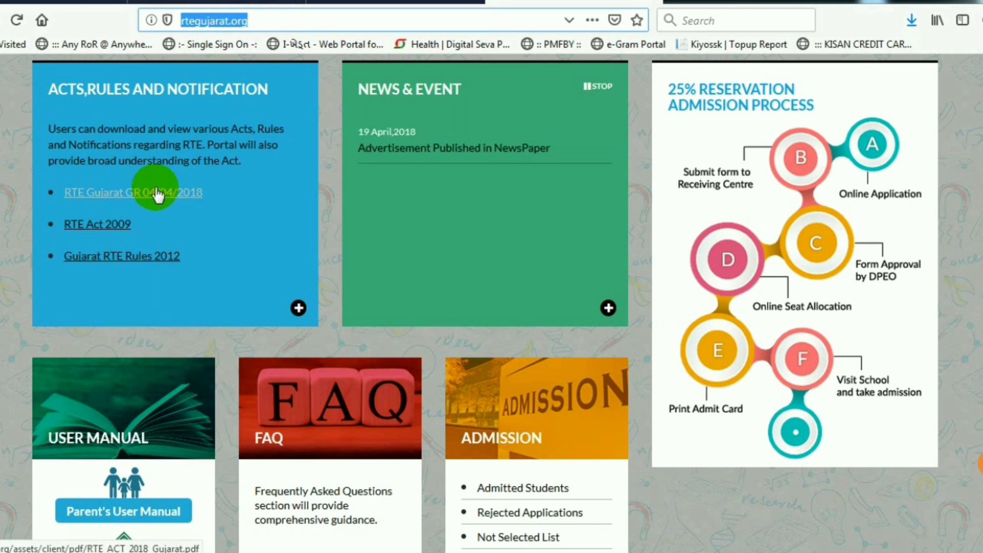
scroll(430, 253, "up", 1)
scroll(431, 254, "up", 10)
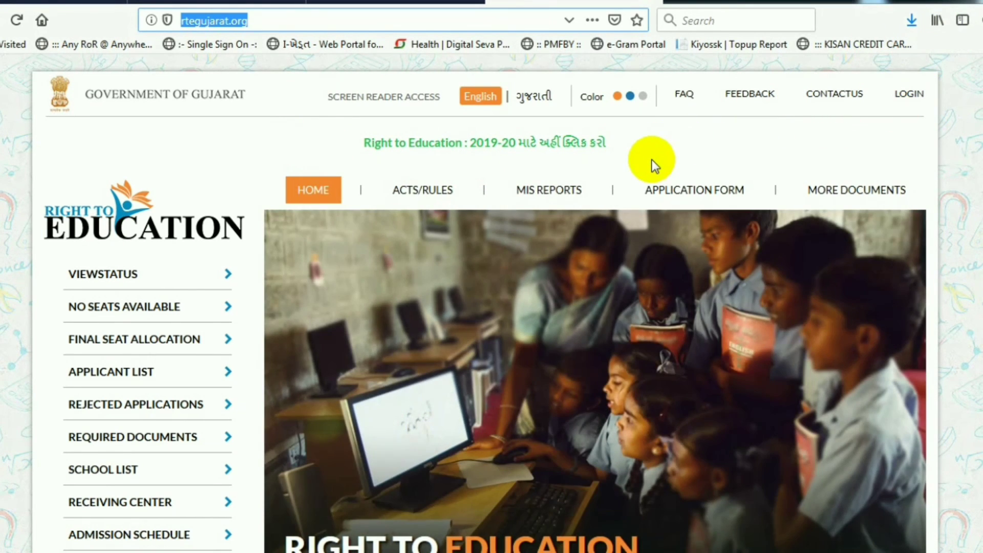
scroll(649, 162, "down", 3)
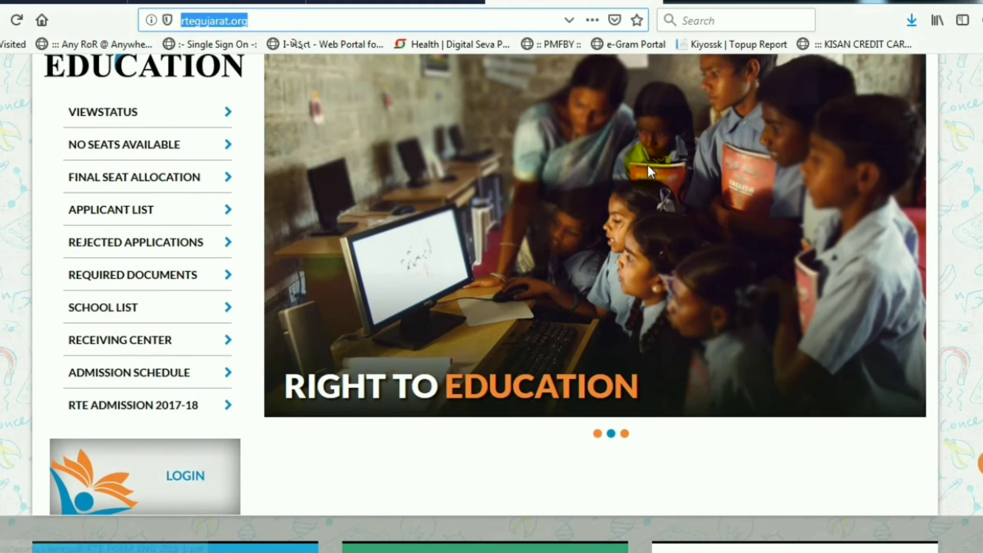
scroll(648, 165, "up", 3)
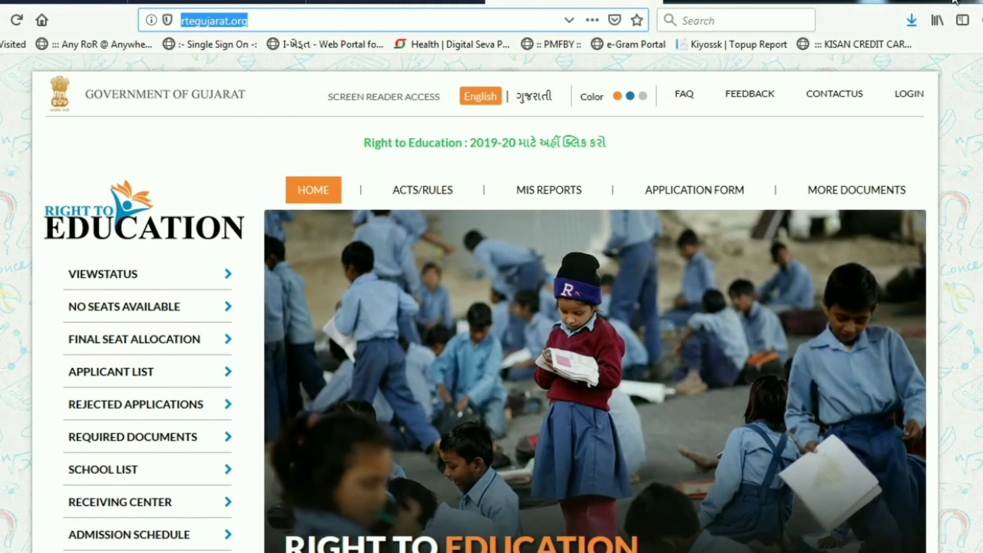